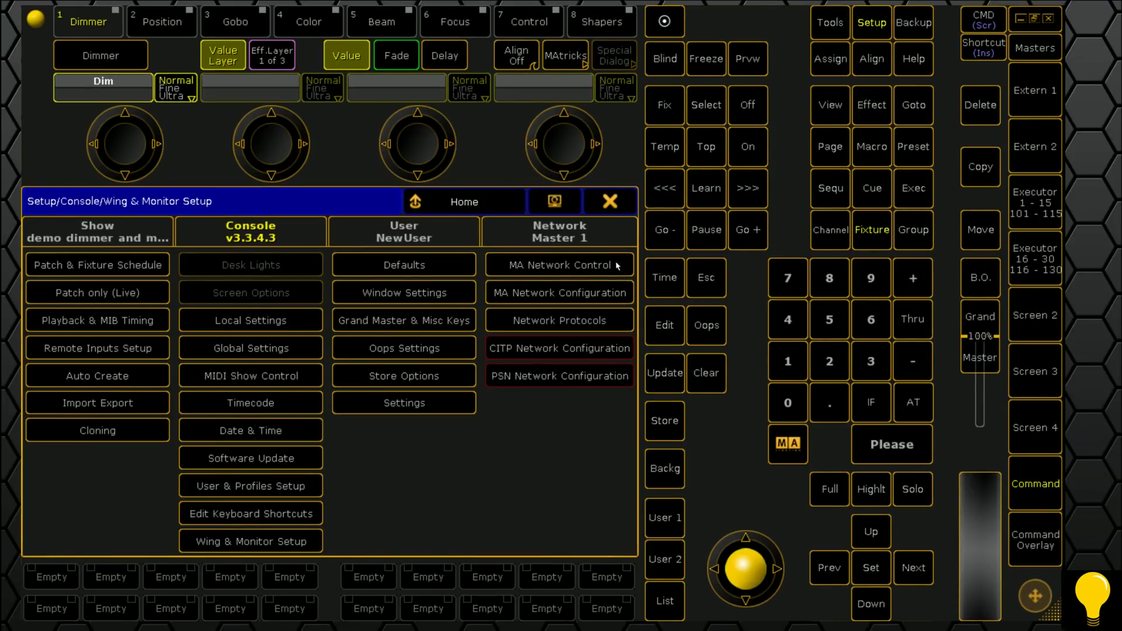
- Close the setup and add a Views pool along the lowest free row of the Screen 2 workspace
left_click(610, 202)
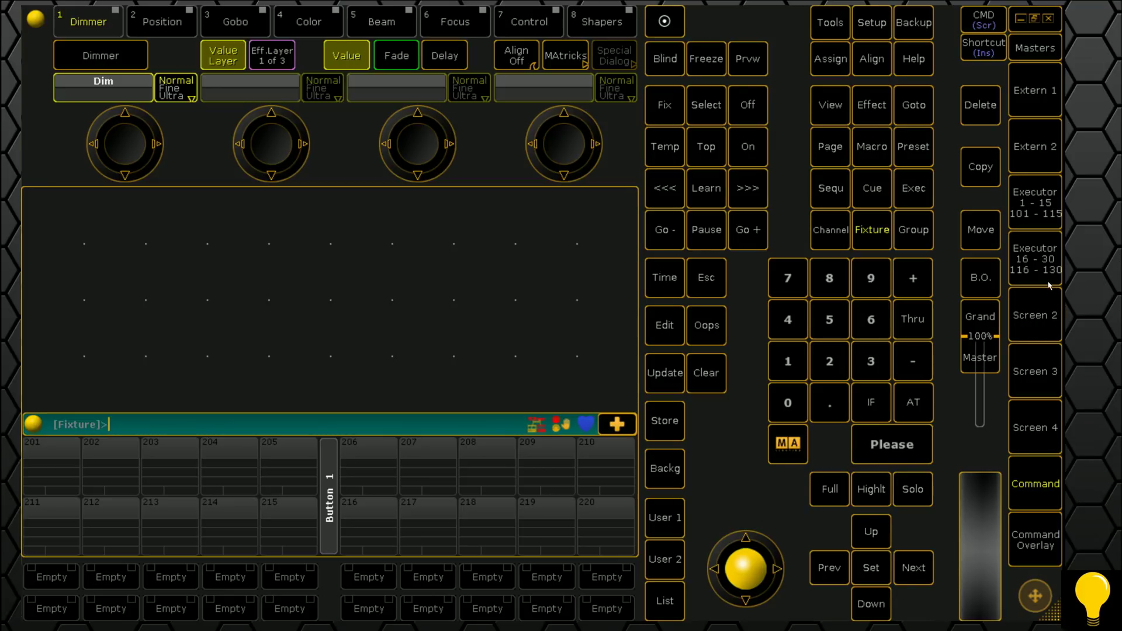
left_click(1027, 335)
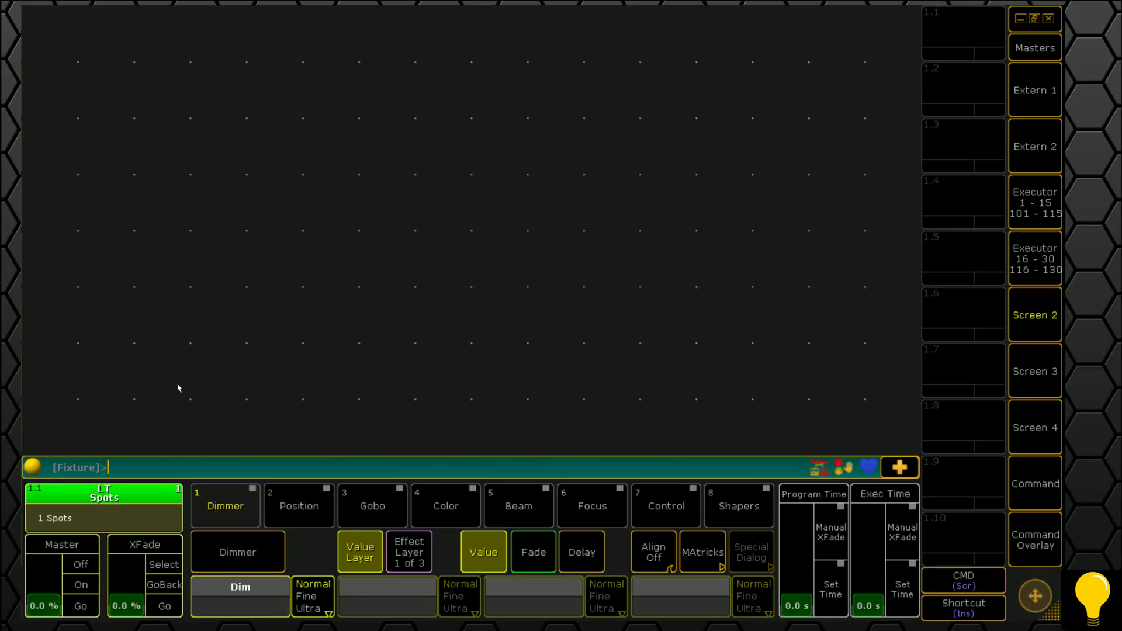
left_click(64, 428)
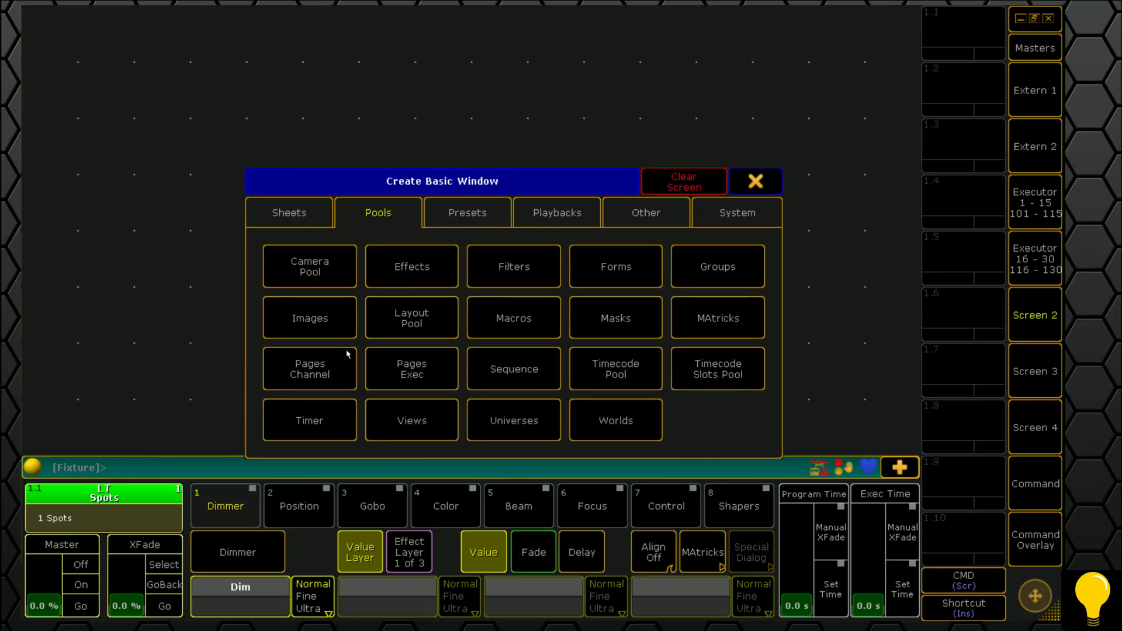
left_click(402, 437)
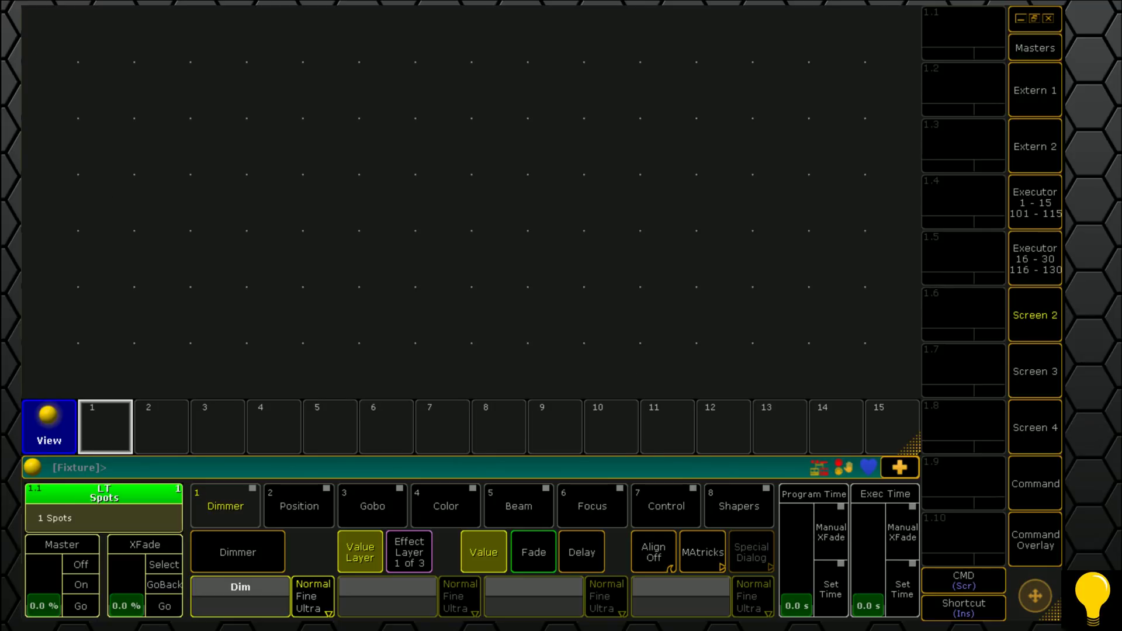
- Store the current screen layout in view pool slot 15 under the name "Blank"
left_click(1050, 559)
left_click(615, 594)
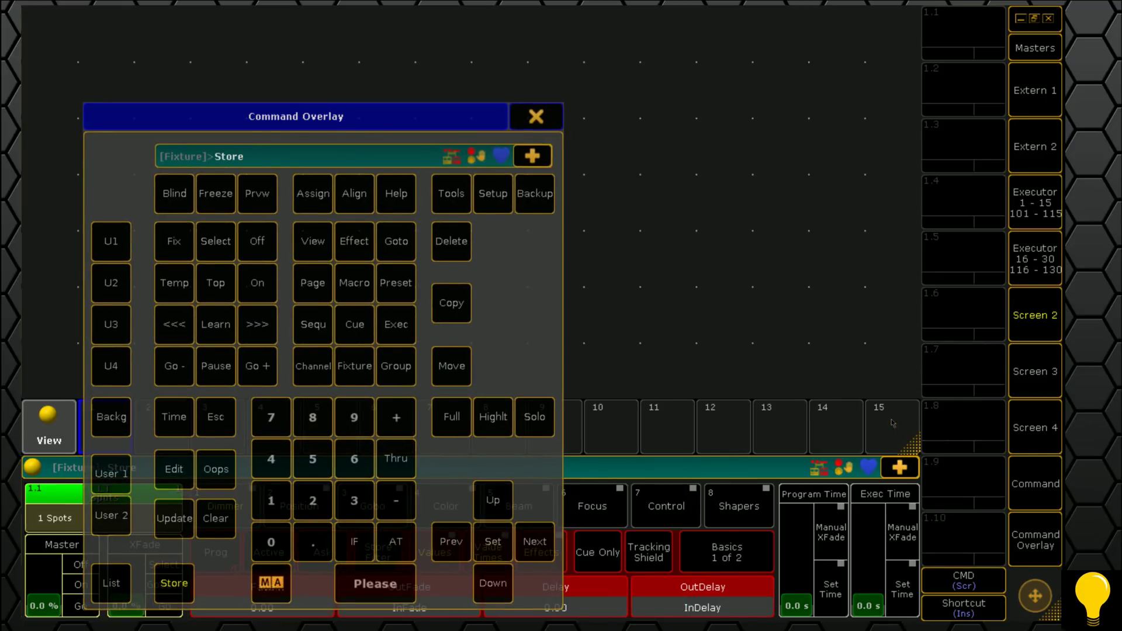
left_click(892, 419)
type("Blank")
key("Return")
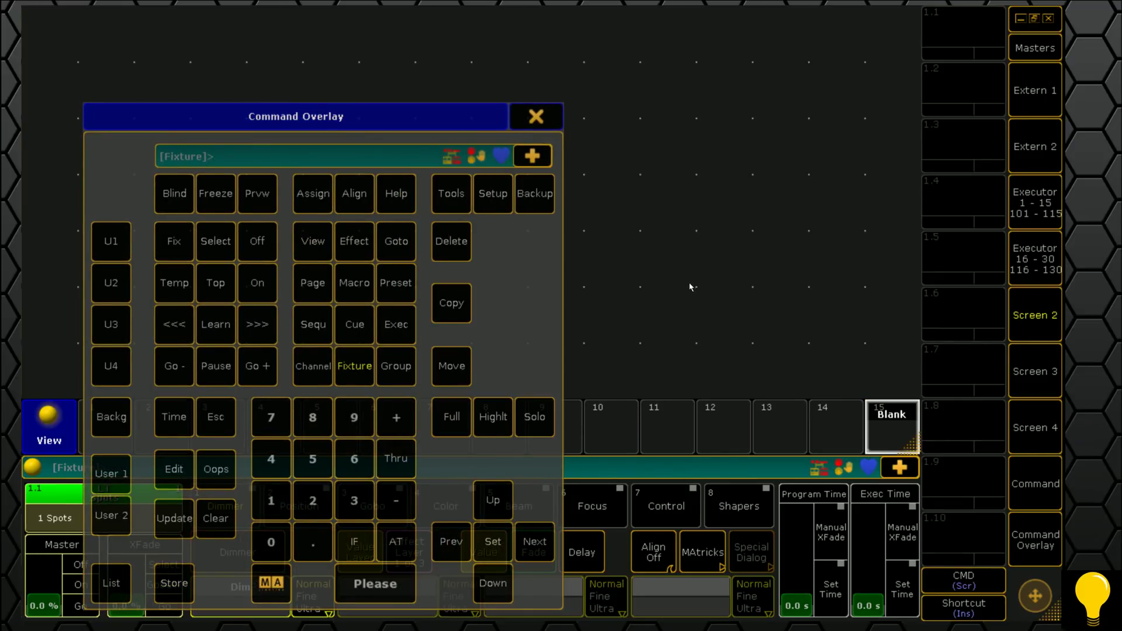
left_click(520, 122)
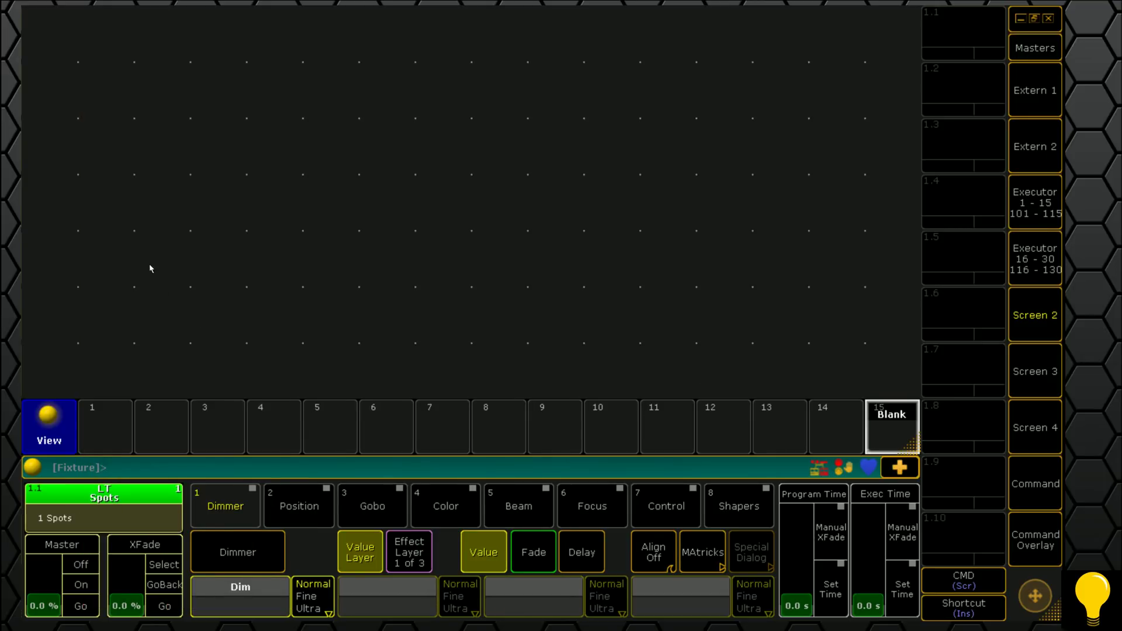
- Create a Position preset pool from the first grid cell of Screen 2 and size it to three columns wide above the Views pool
left_click(58, 31)
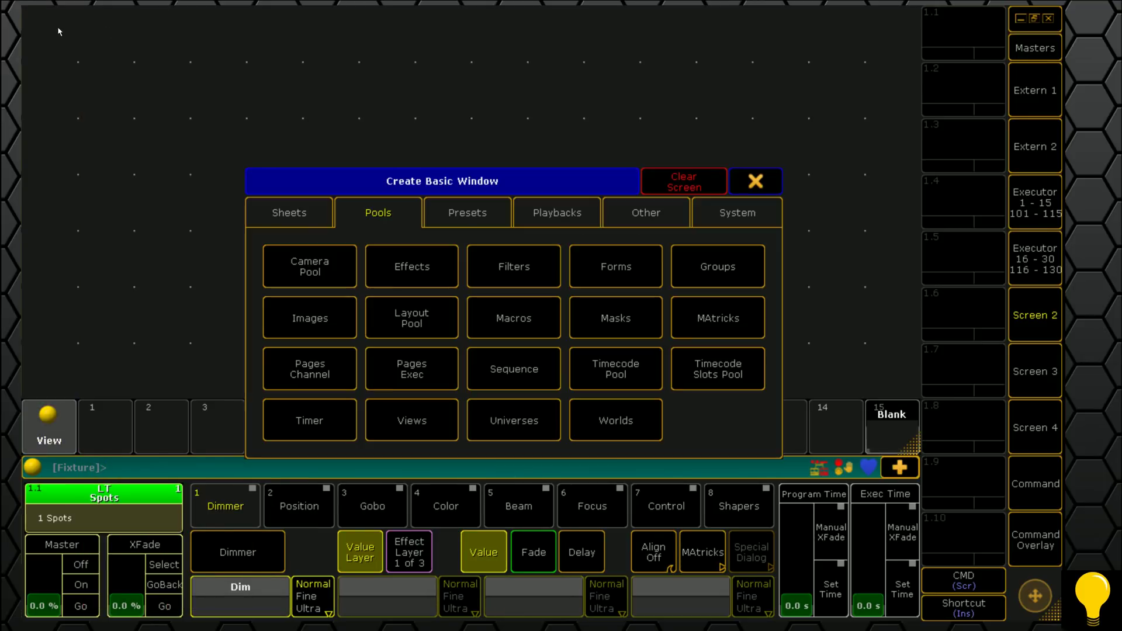
left_click(462, 222)
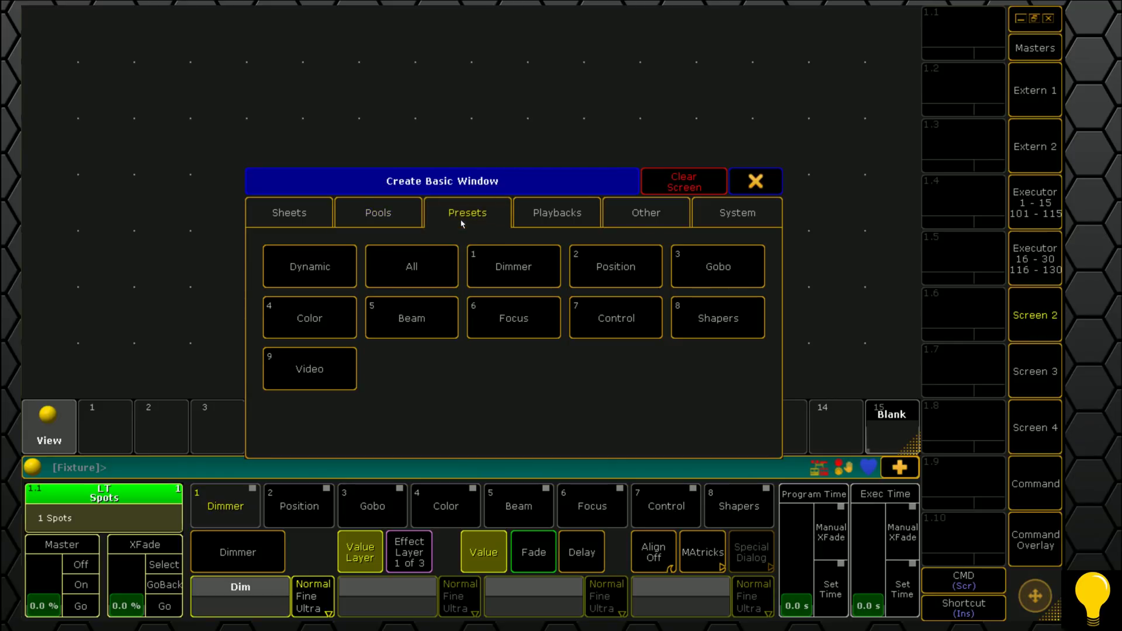
left_click(606, 268)
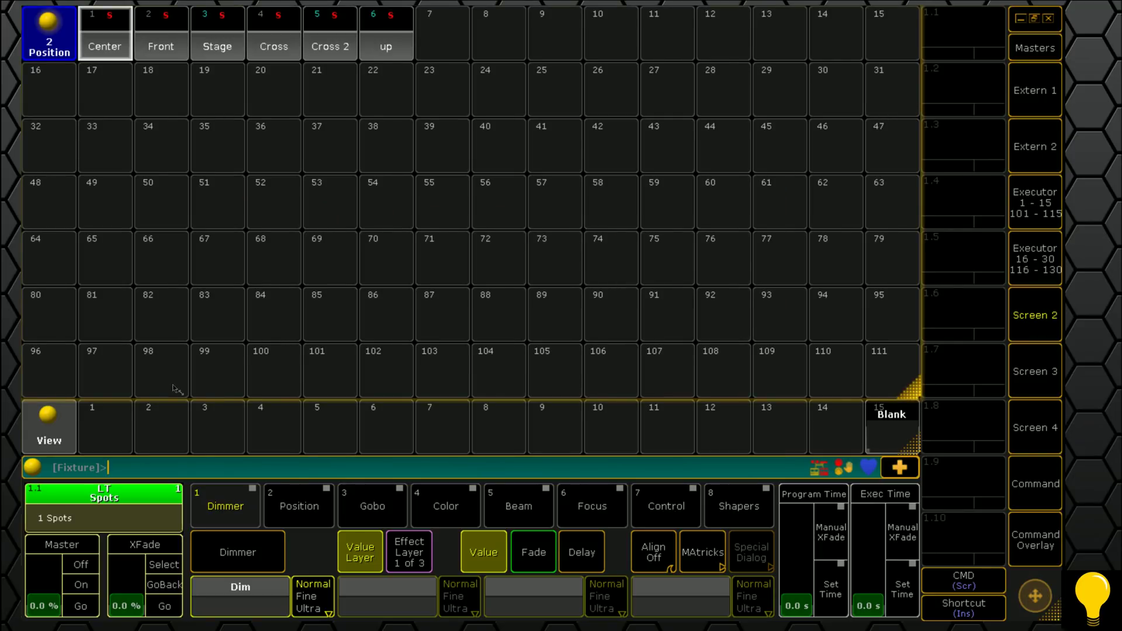
left_click_drag(178, 391, 201, 394)
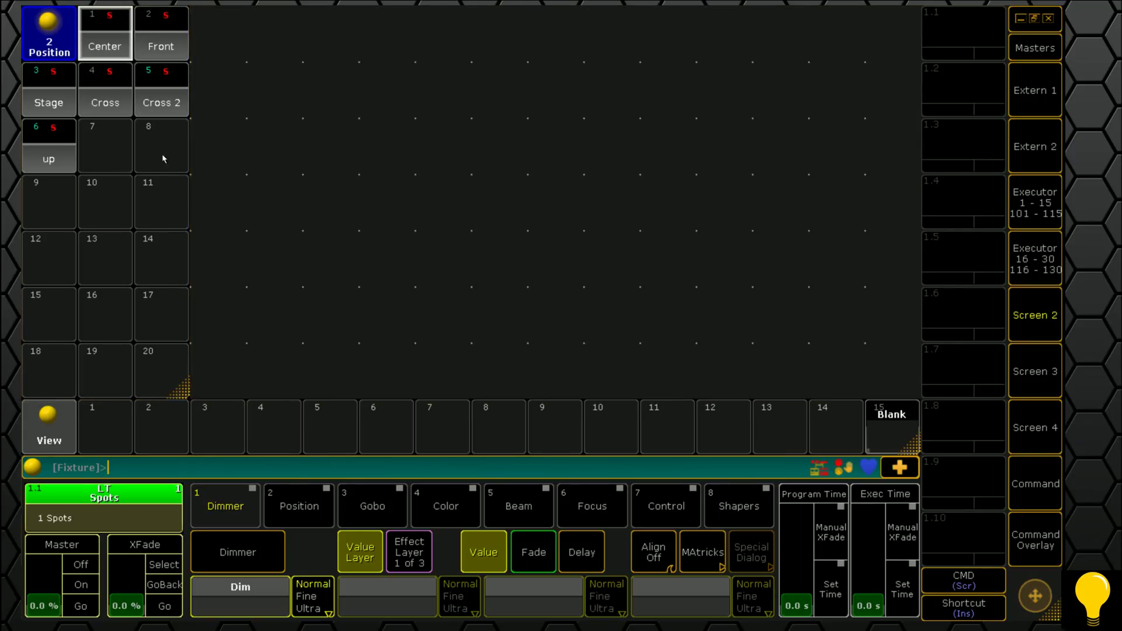
- Add Gobo and Color preset pools side by side after the Position pool, each resized to three columns wide
left_click(210, 36)
left_click(700, 272)
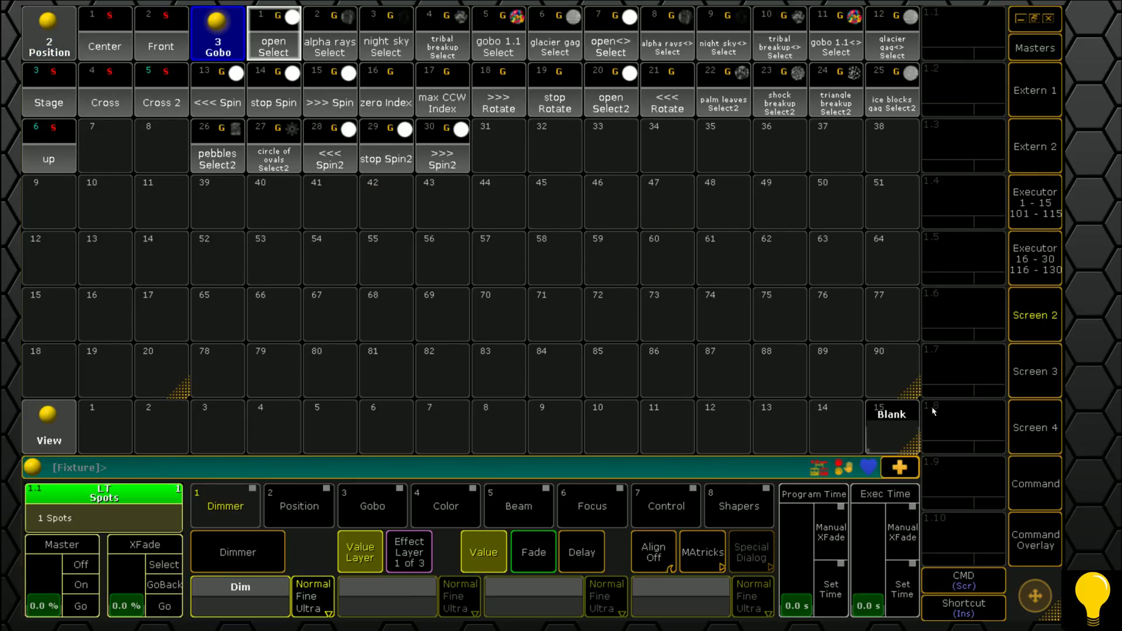
left_click_drag(917, 387, 359, 393)
left_click(392, 18)
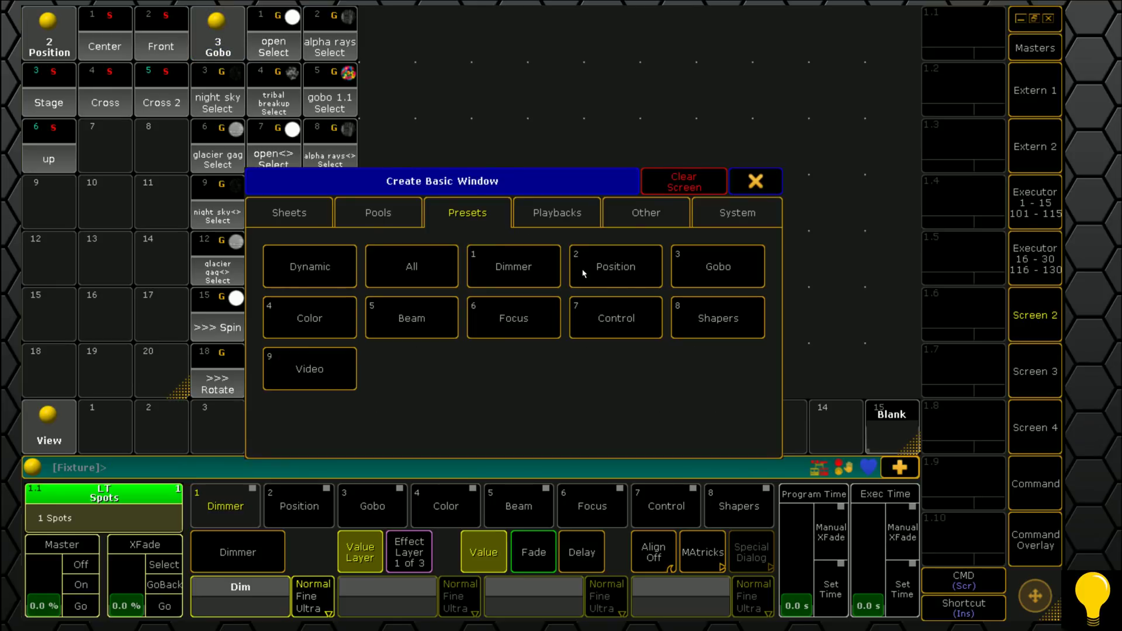
left_click(304, 319)
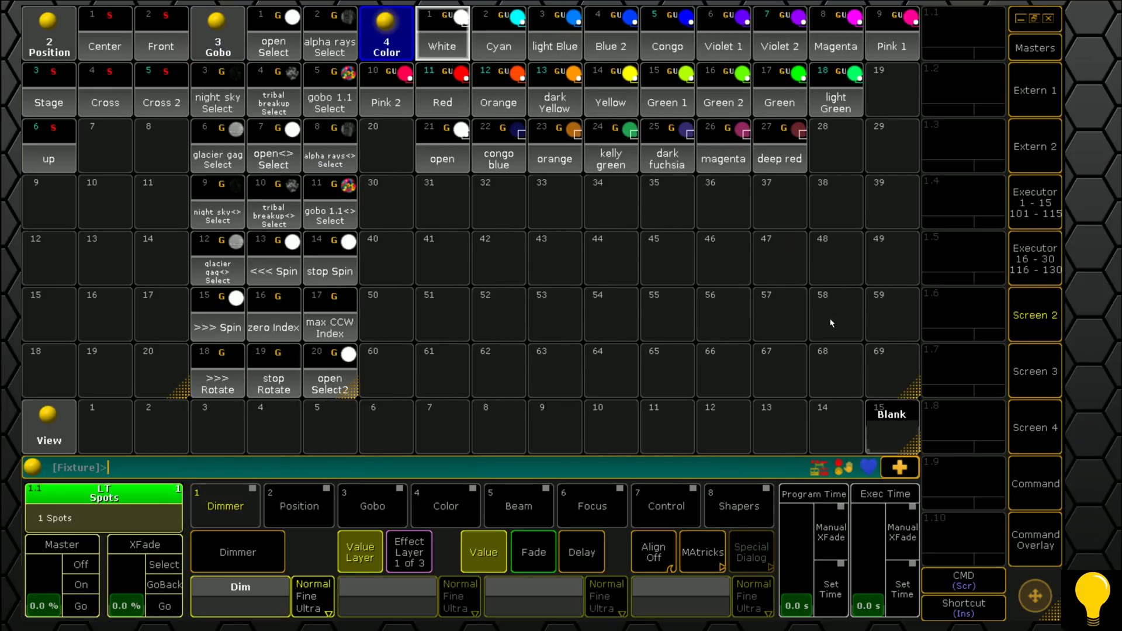
left_click_drag(918, 396, 526, 396)
- Add Beam and Focus preset pools beside the Color pool, each narrowed to a single column
left_click(563, 35)
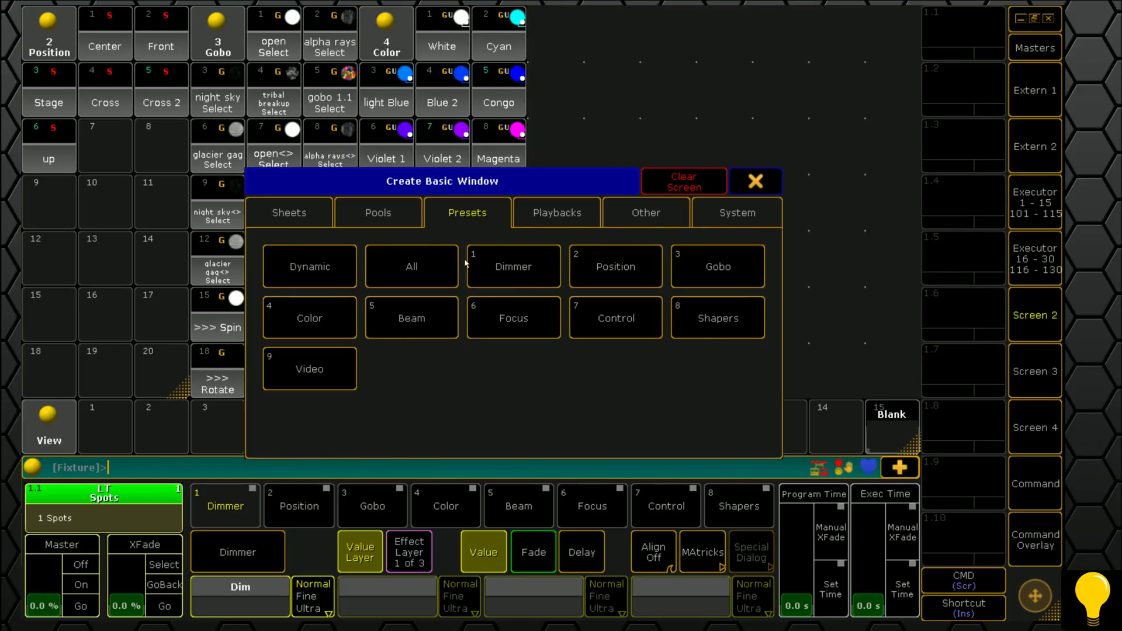
left_click(425, 322)
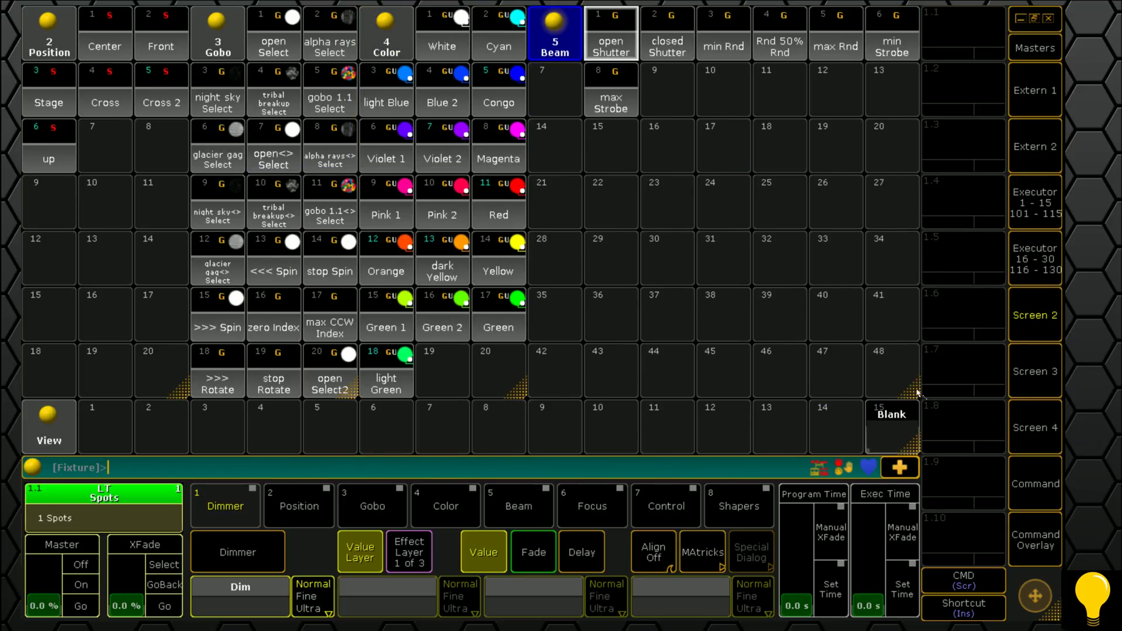
left_click_drag(918, 395, 585, 397)
left_click(609, 26)
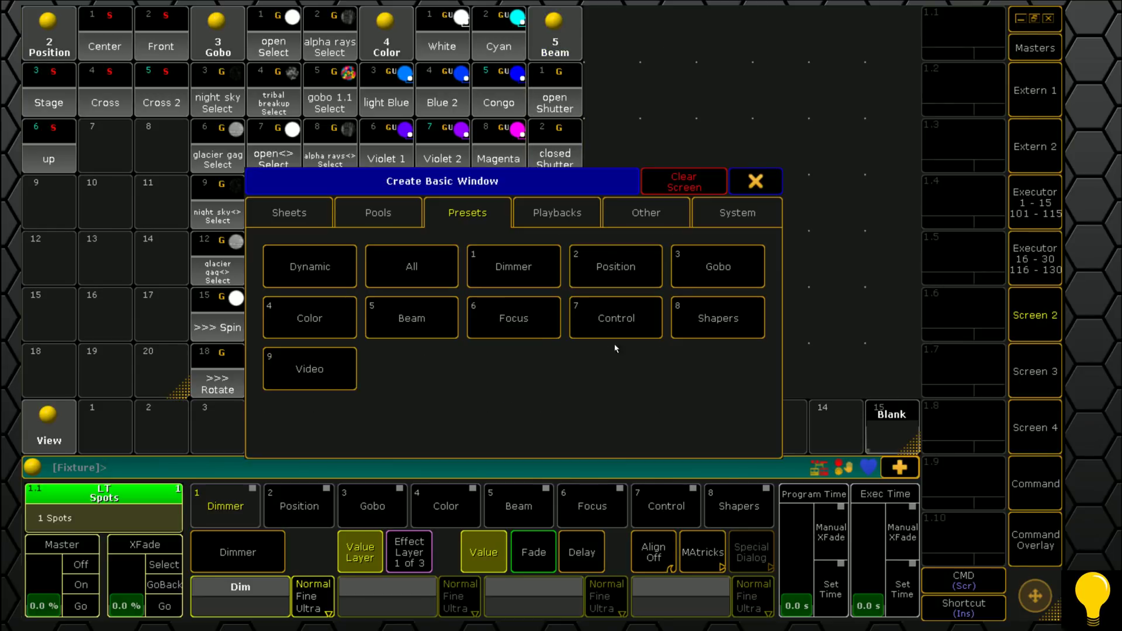
left_click(553, 321)
left_click_drag(918, 392, 640, 400)
- Add an All preset pool two columns wide at the workspace's far edge and fill the remaining gap with a Dynamic preset pool
left_click(659, 15)
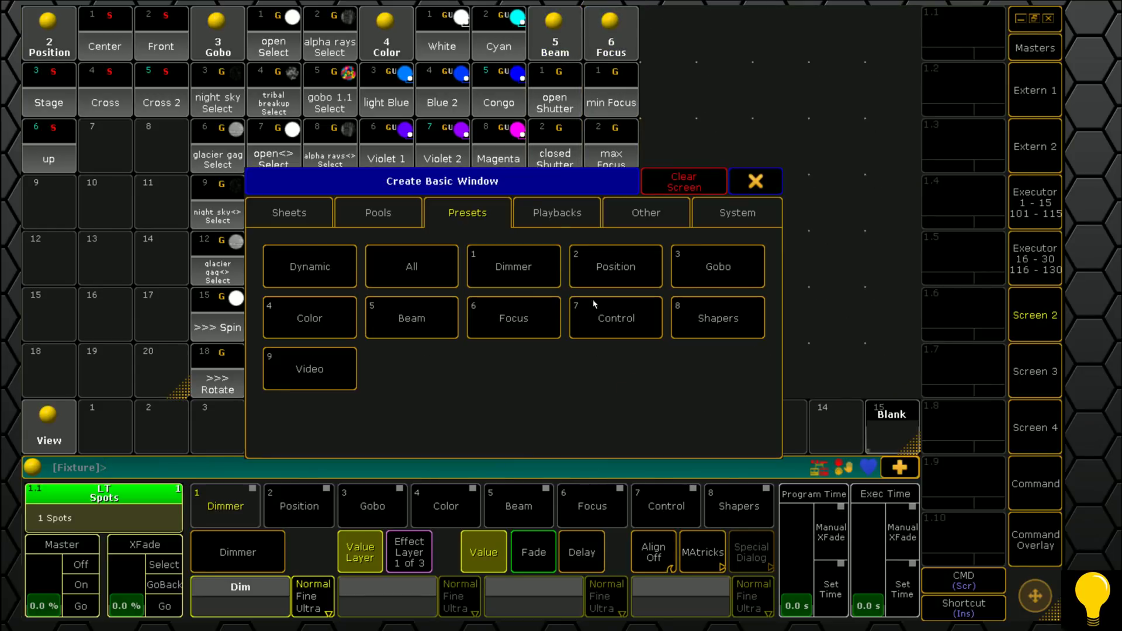
left_click(399, 264)
left_click_drag(912, 392, 760, 402)
left_click_drag(657, 47, 826, 47)
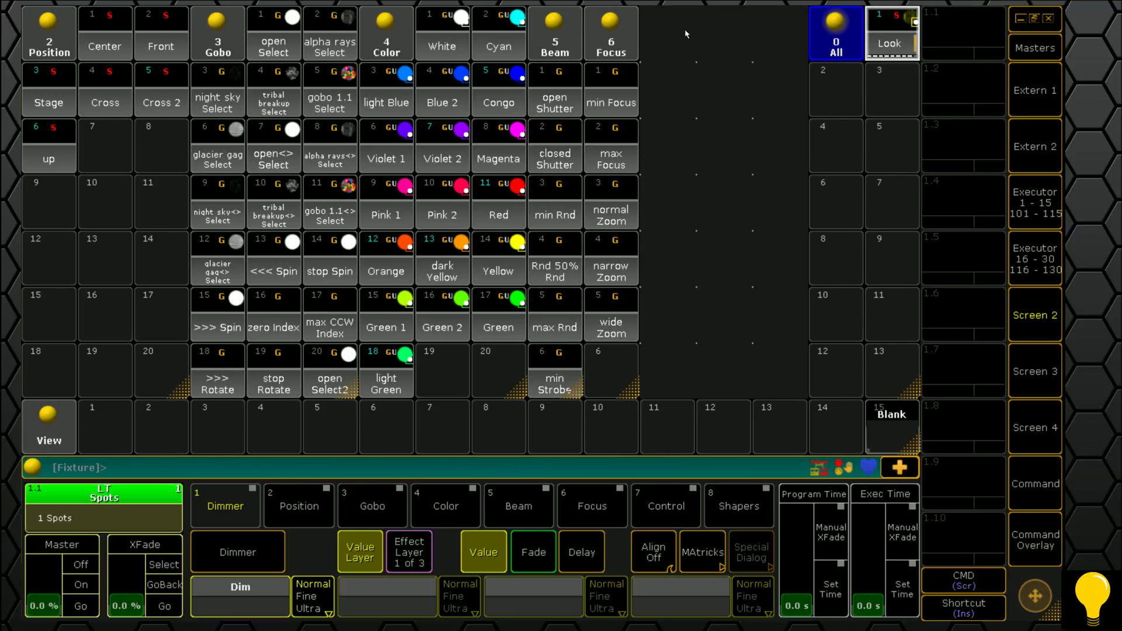
left_click(664, 38)
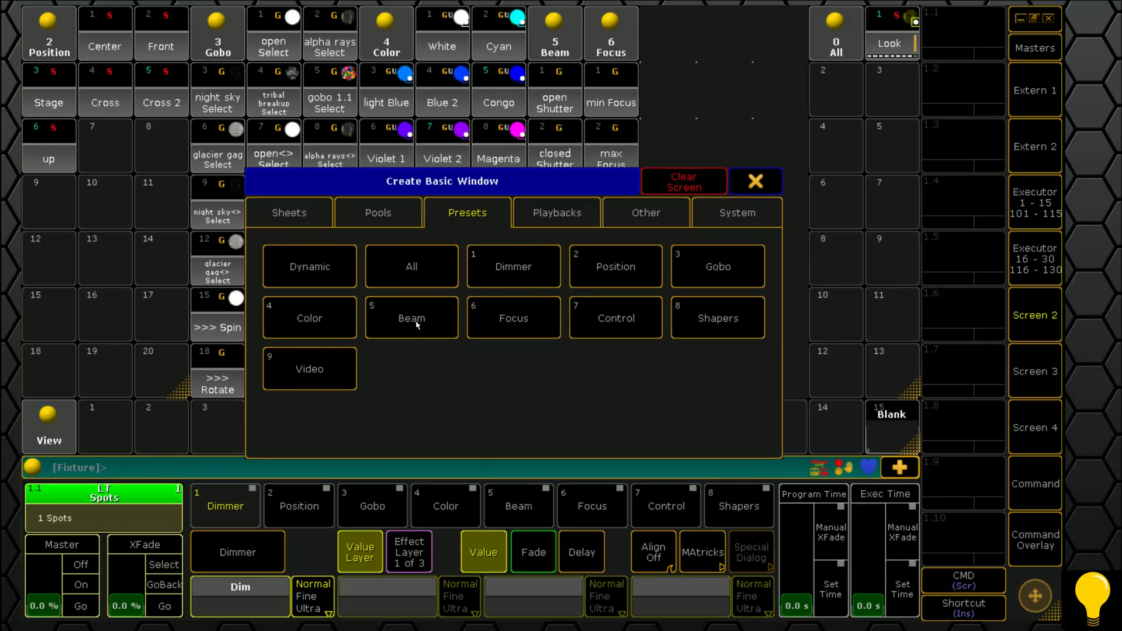
left_click(316, 263)
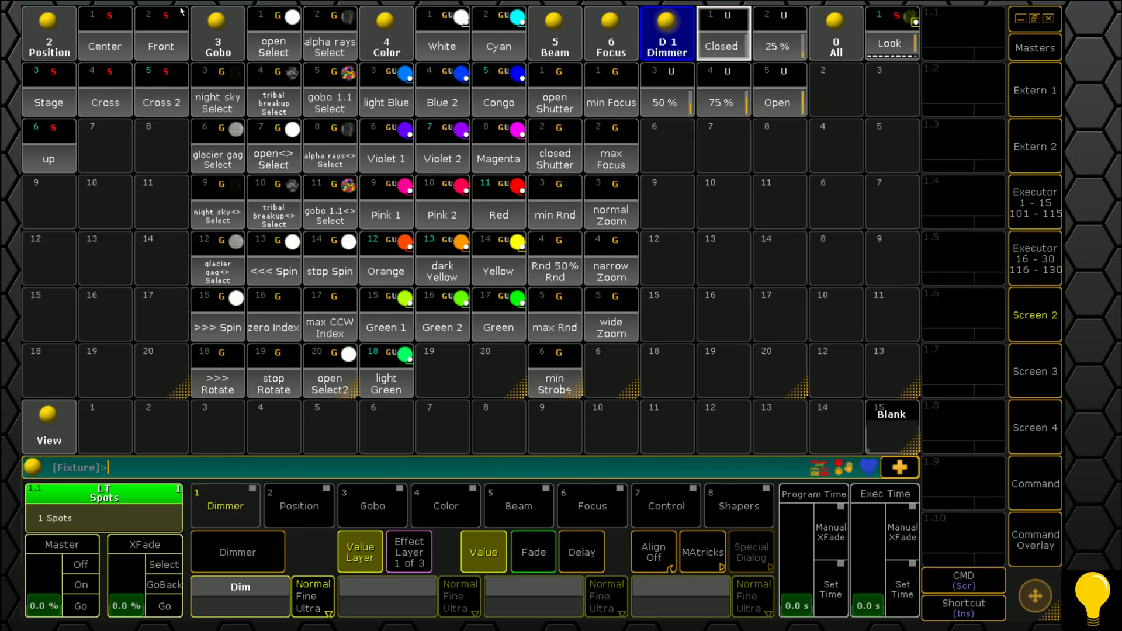
- Set the frame color of the Position preset pool to red
left_click(50, 23)
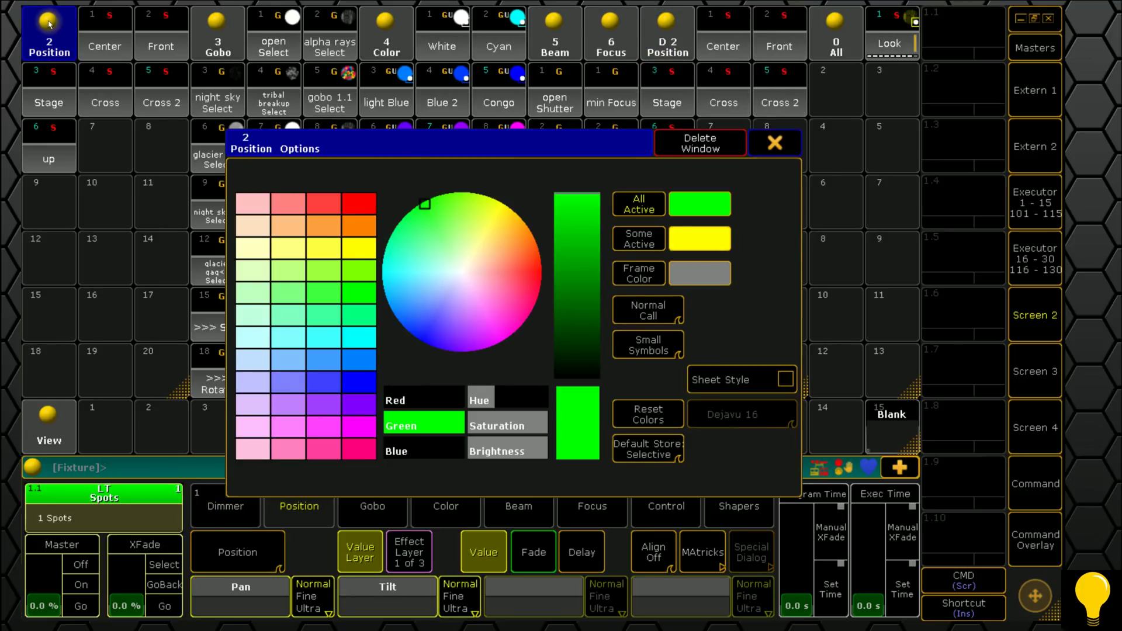
left_click(639, 273)
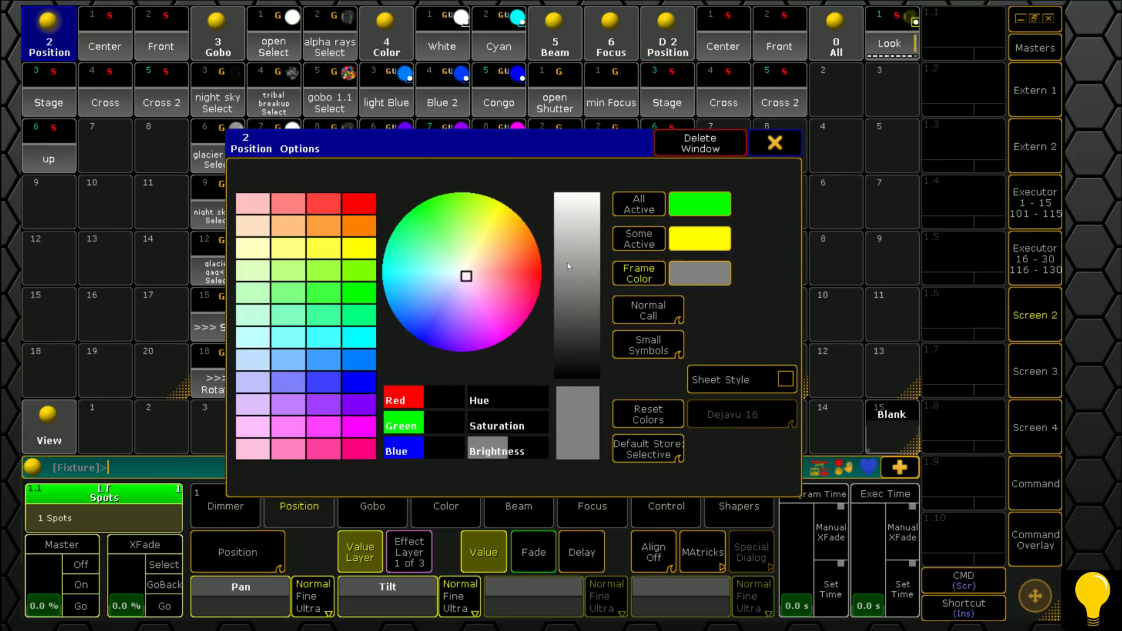
left_click(345, 202)
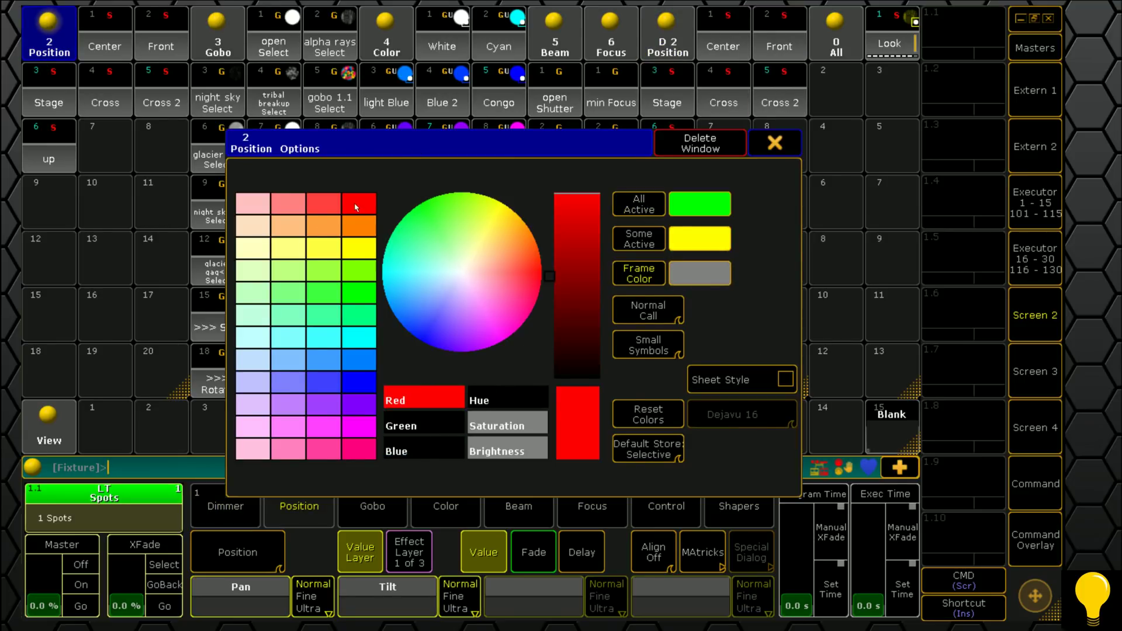
left_click(775, 144)
- Set the frame color of the Gobo preset pool to blue
left_click(219, 50)
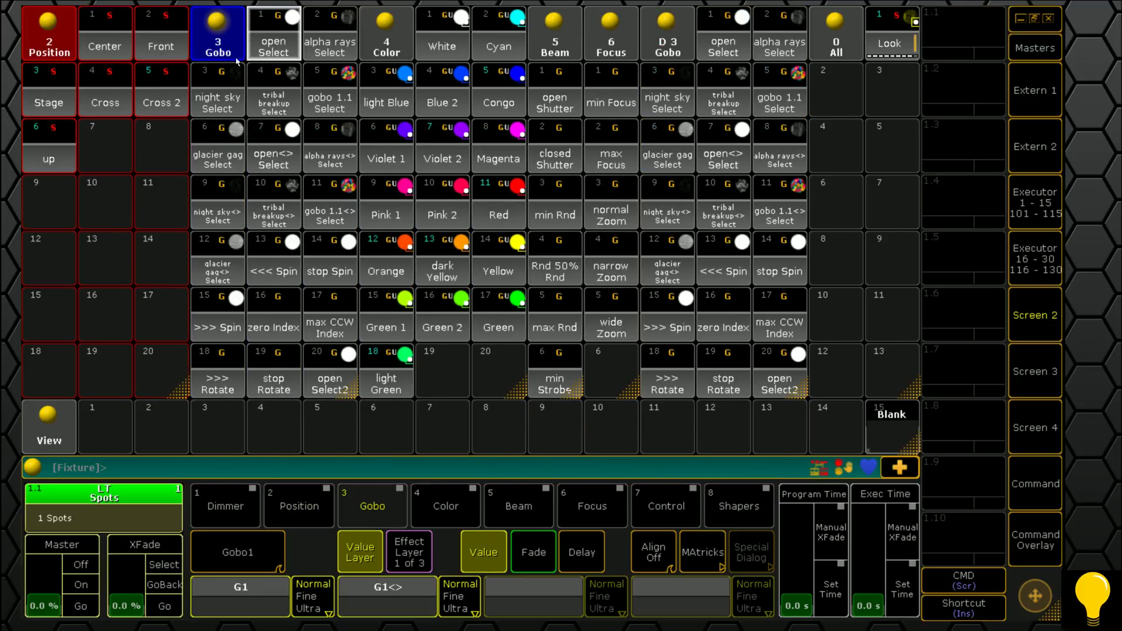
left_click(218, 50)
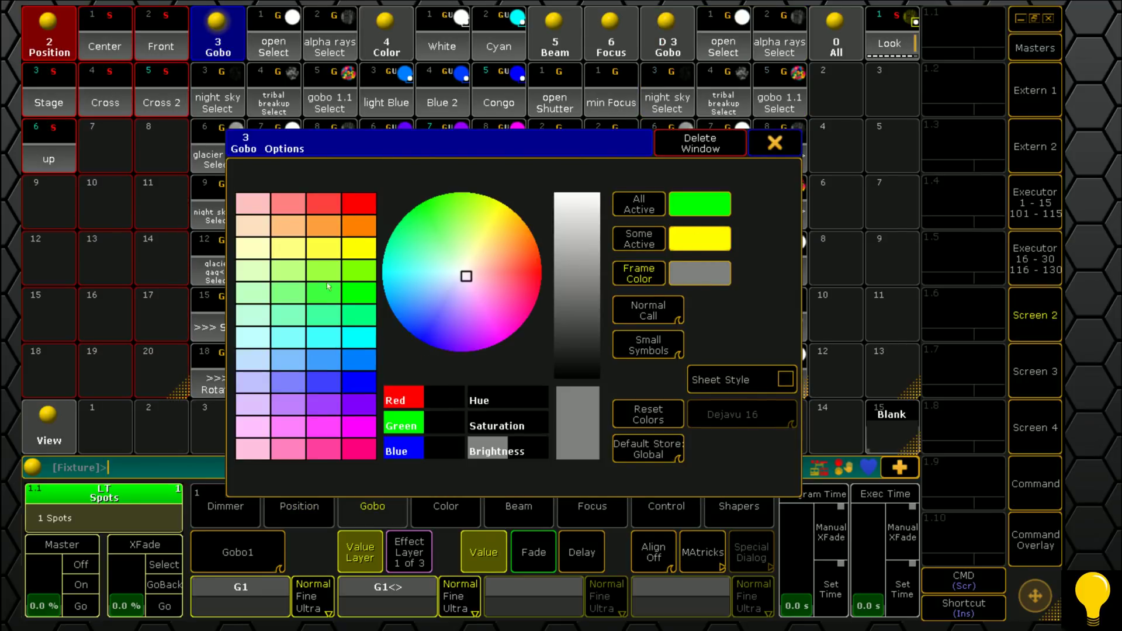
left_click(369, 356)
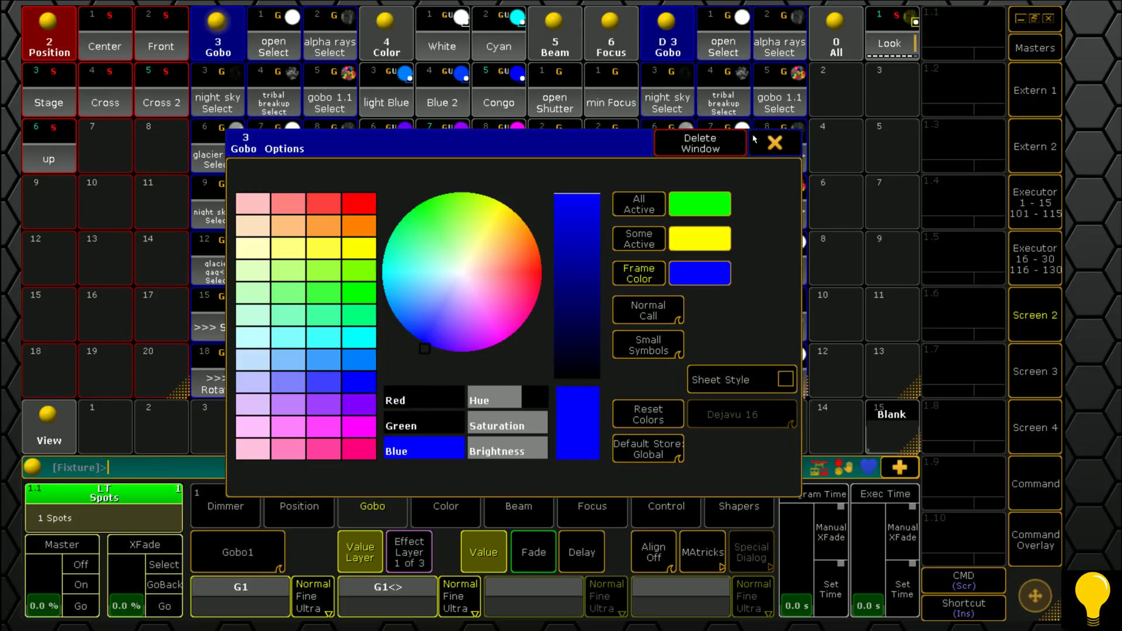
left_click(775, 143)
- Set the frame color of the Color preset pool to magenta
left_click(395, 46)
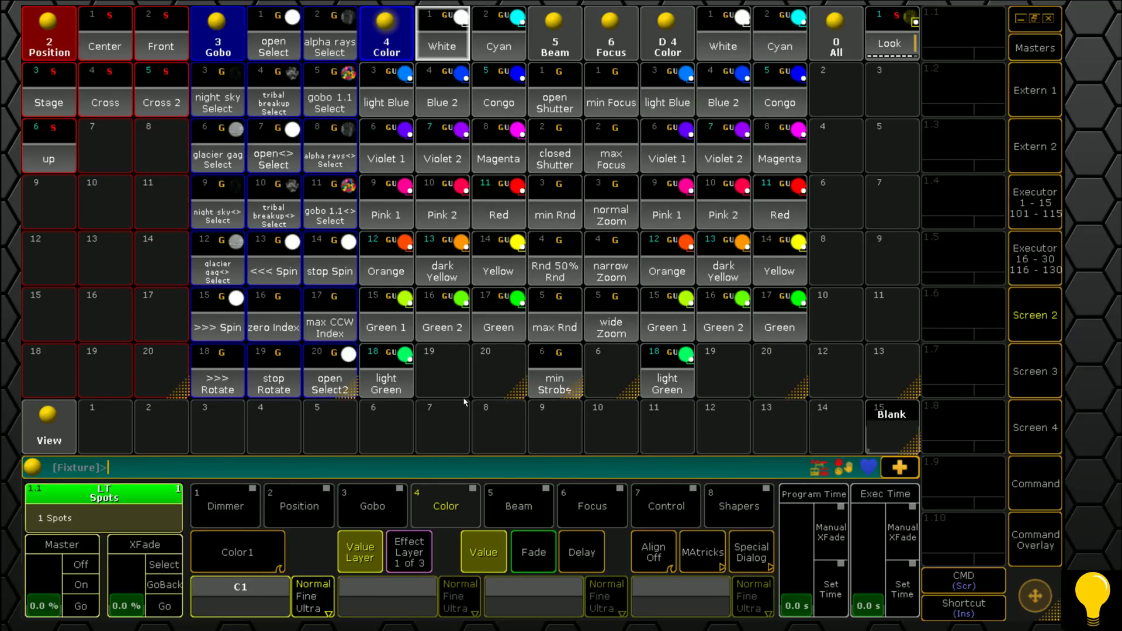
left_click(386, 41)
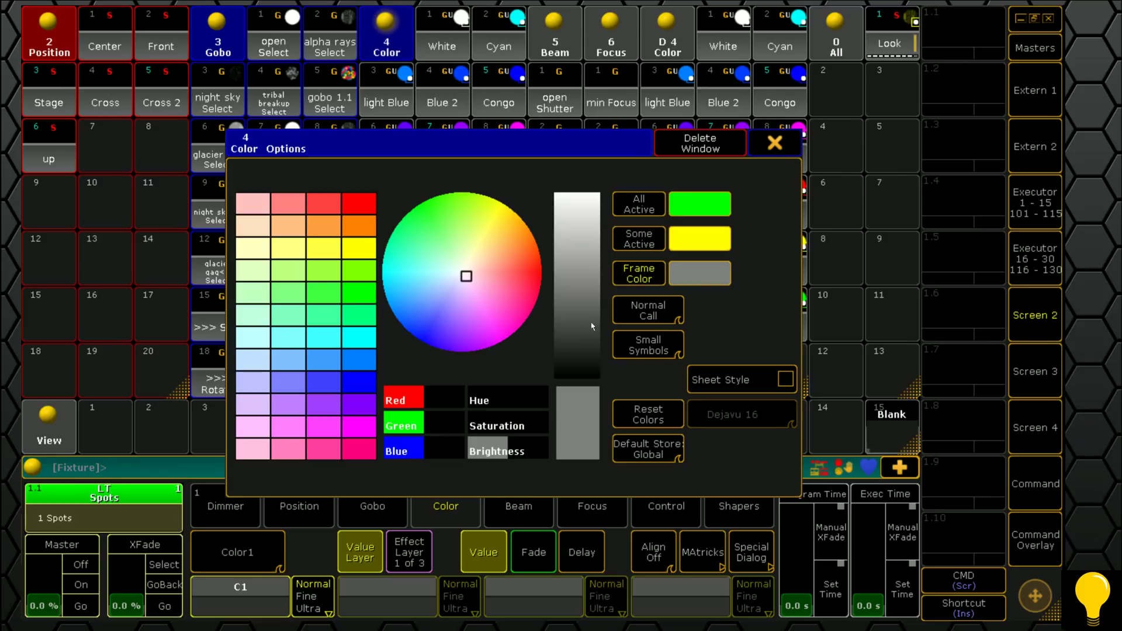
left_click(351, 423)
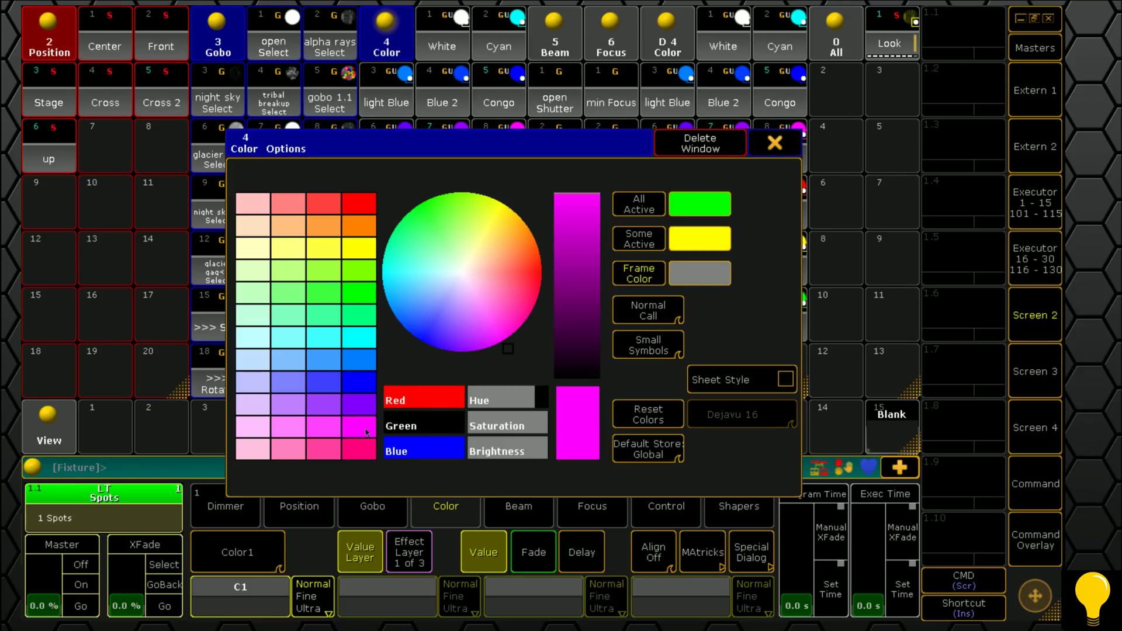
left_click(775, 143)
- Set the frame color of the Beam preset pool to cyan
left_click(550, 30)
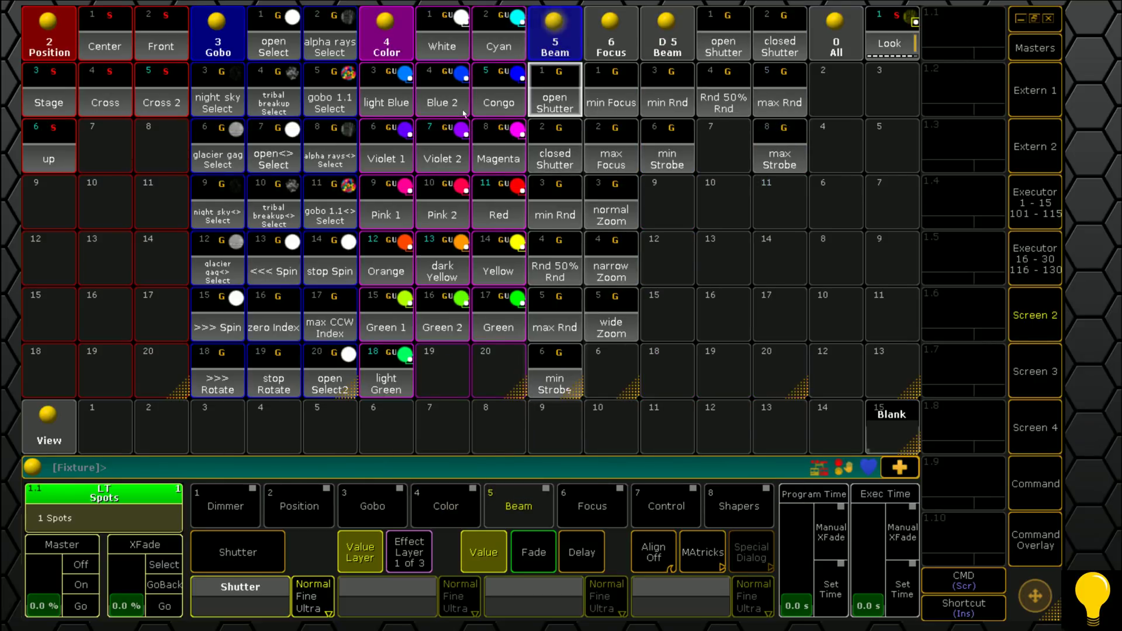
left_click(549, 30)
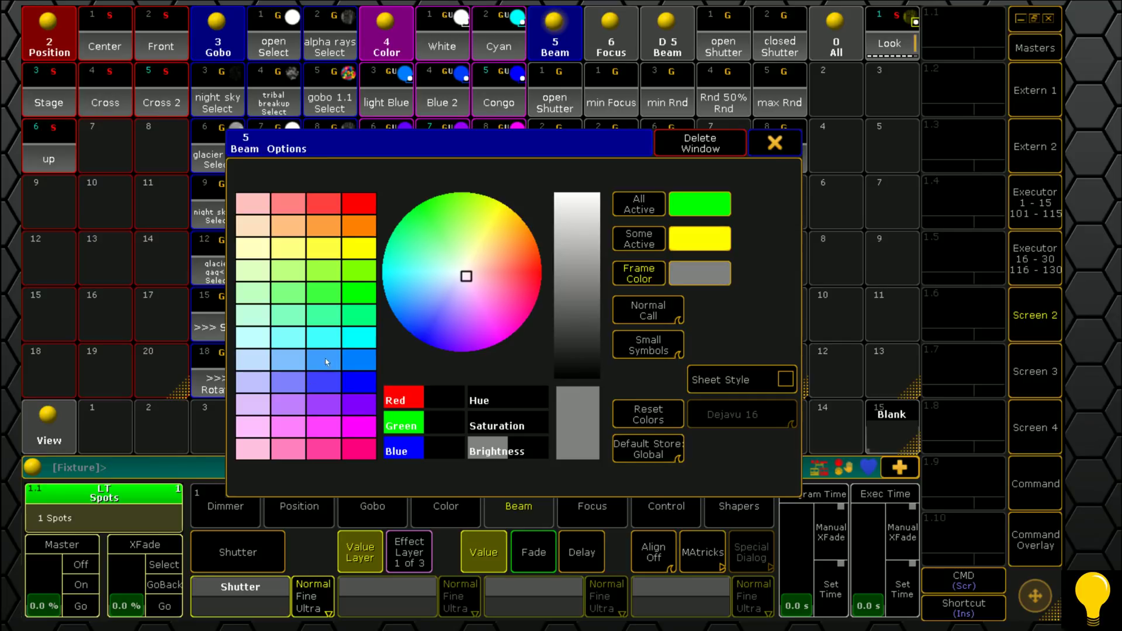
left_click(347, 346)
left_click(783, 143)
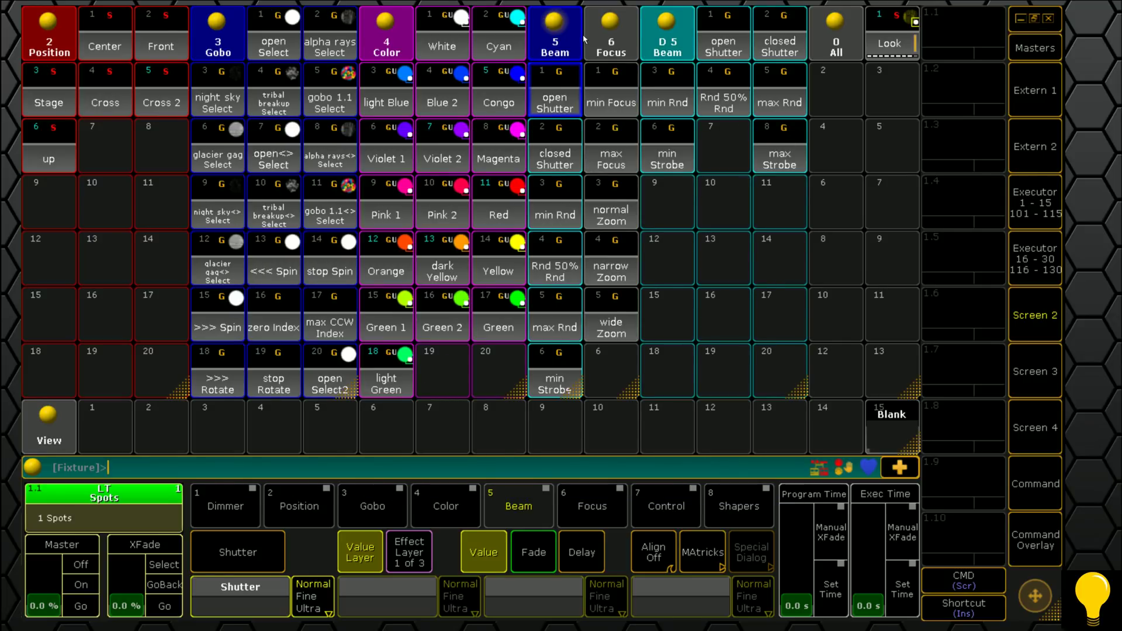
- Set the frame color of the Focus preset pool to yellow
left_click(584, 39)
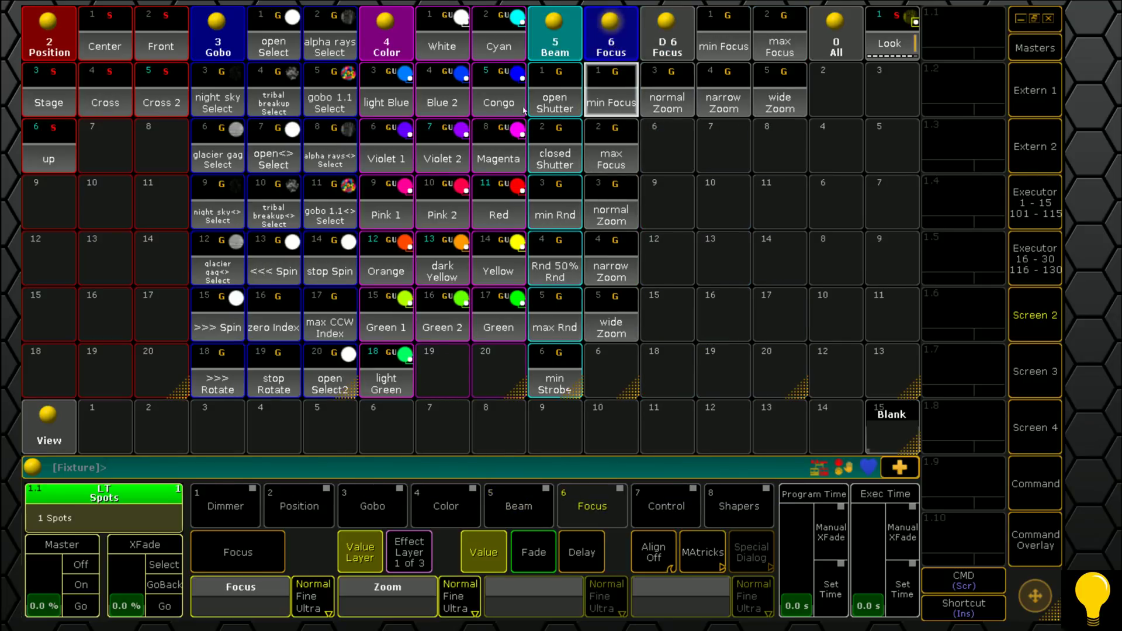
left_click(608, 28)
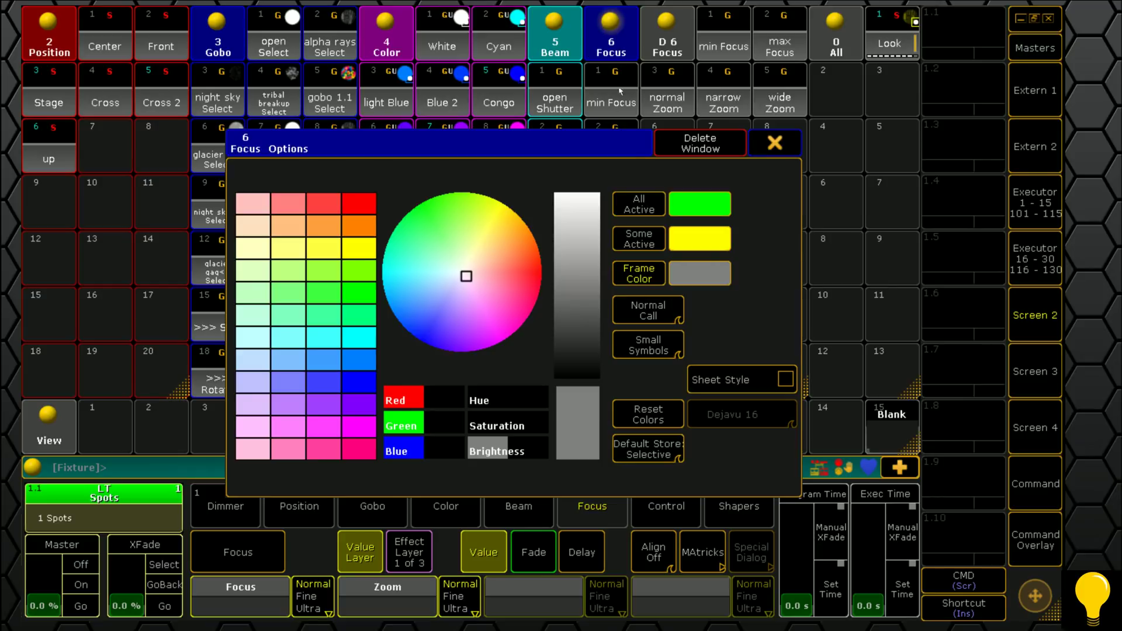
left_click(326, 255)
left_click(773, 143)
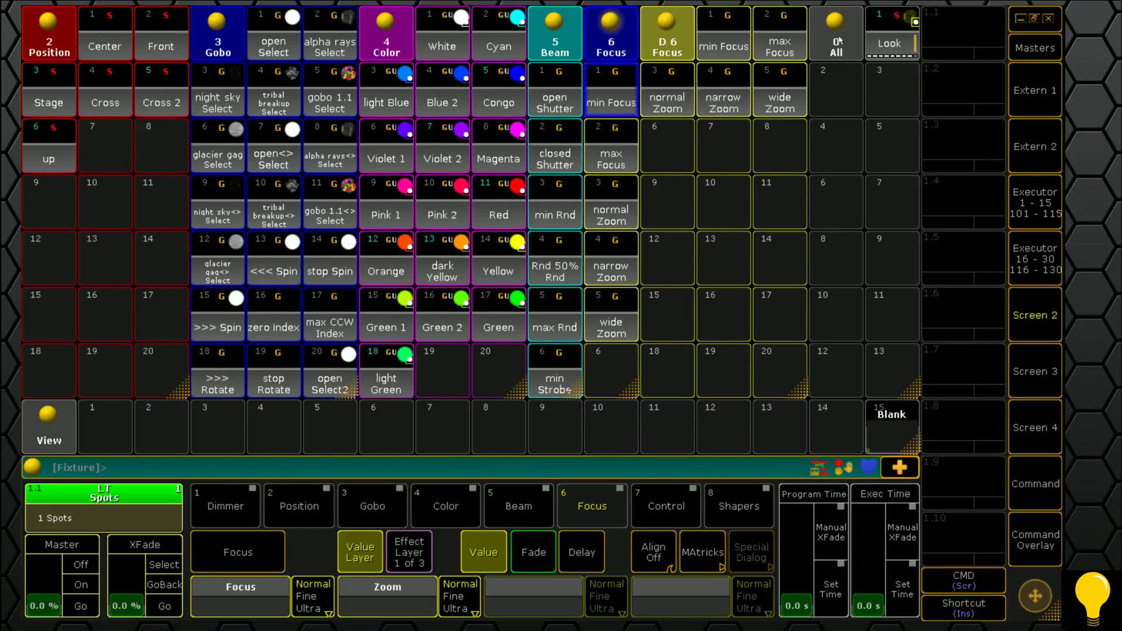
- Reduce the brightness of the All preset pool's frame color to black
left_click(834, 19)
left_click(833, 18)
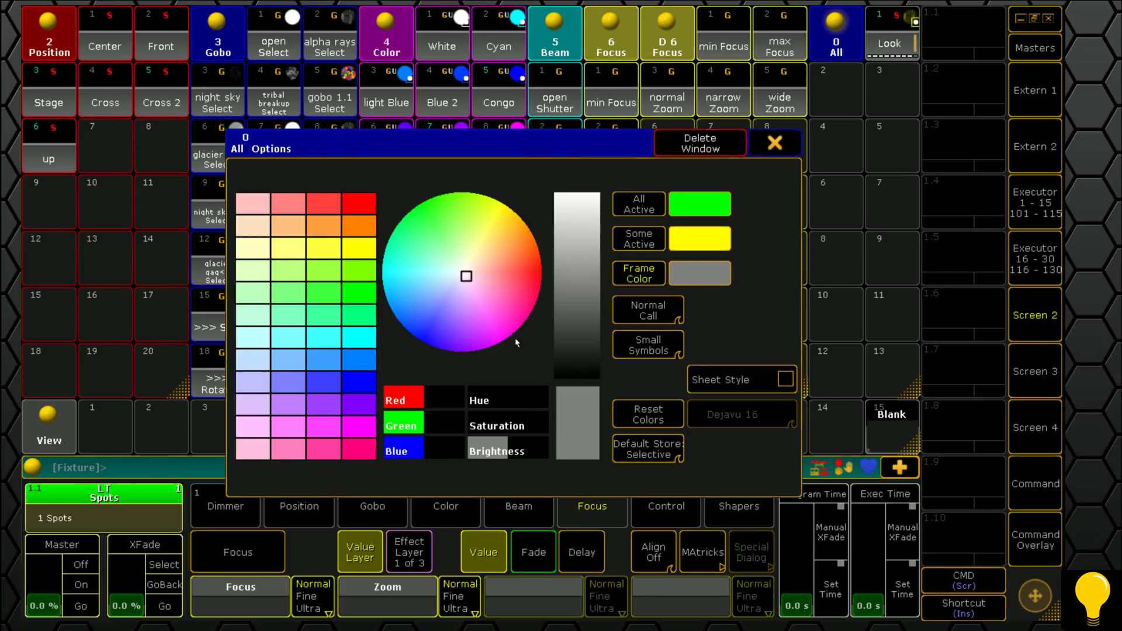
left_click(469, 451)
left_click(778, 142)
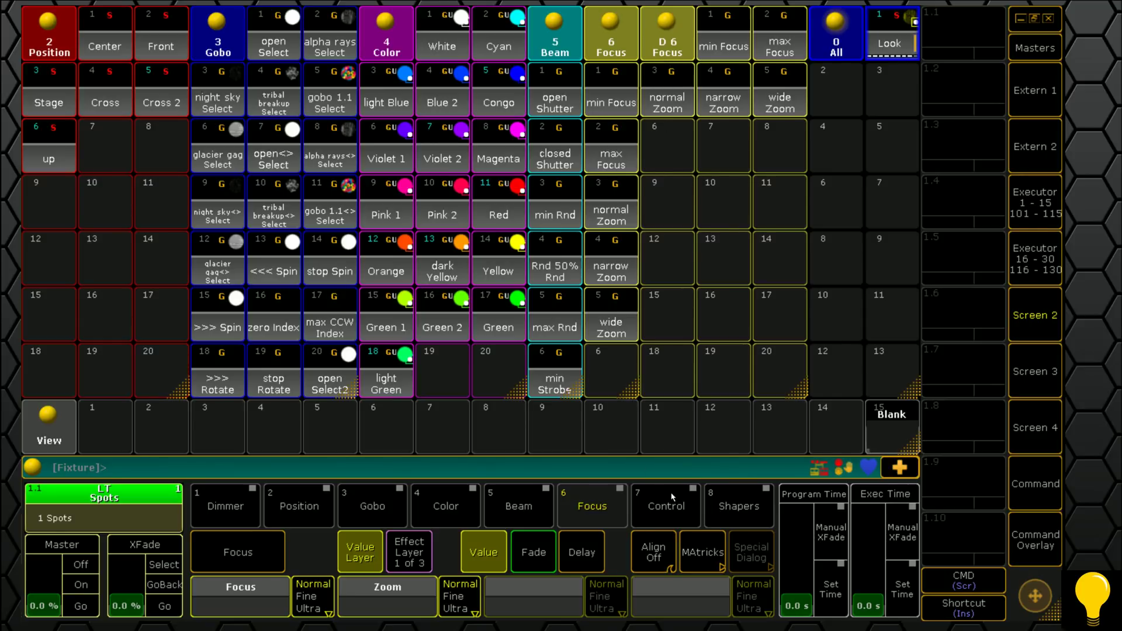
- Check the dynamic preset pool's contents for the Shapers, Control, Gobo, Position and Dimmer preset types
left_click(735, 510)
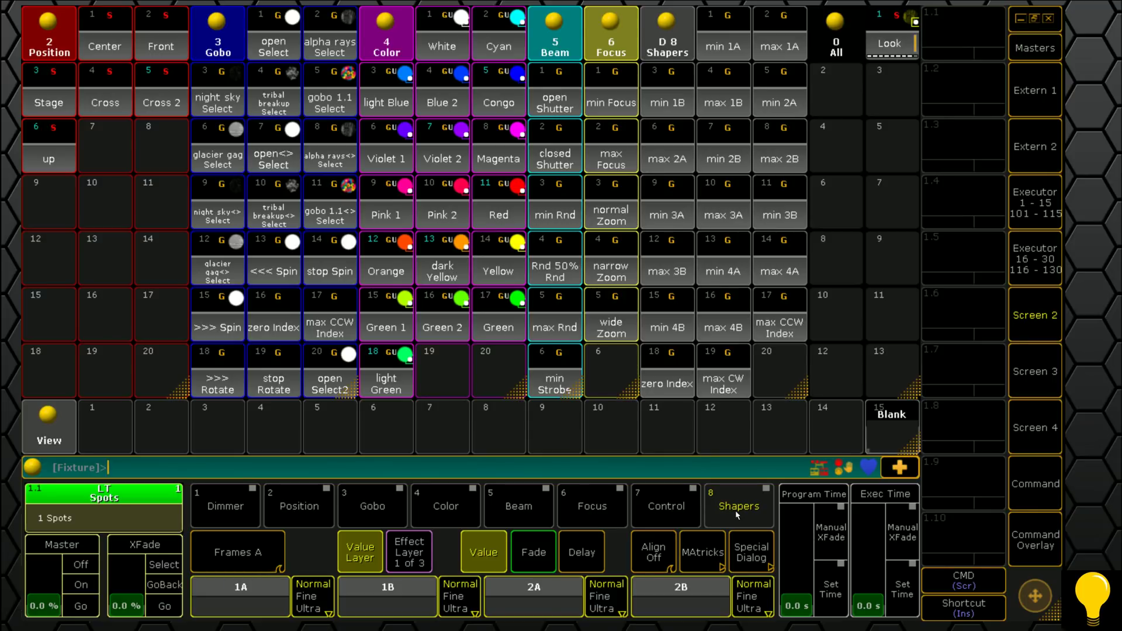
left_click(657, 515)
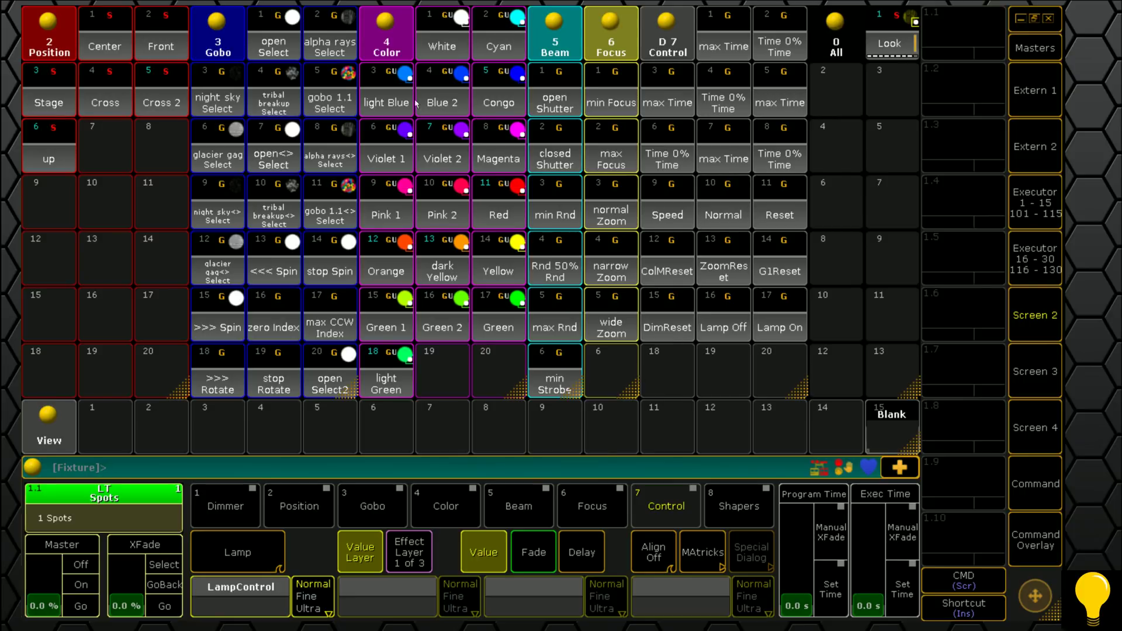
left_click(371, 515)
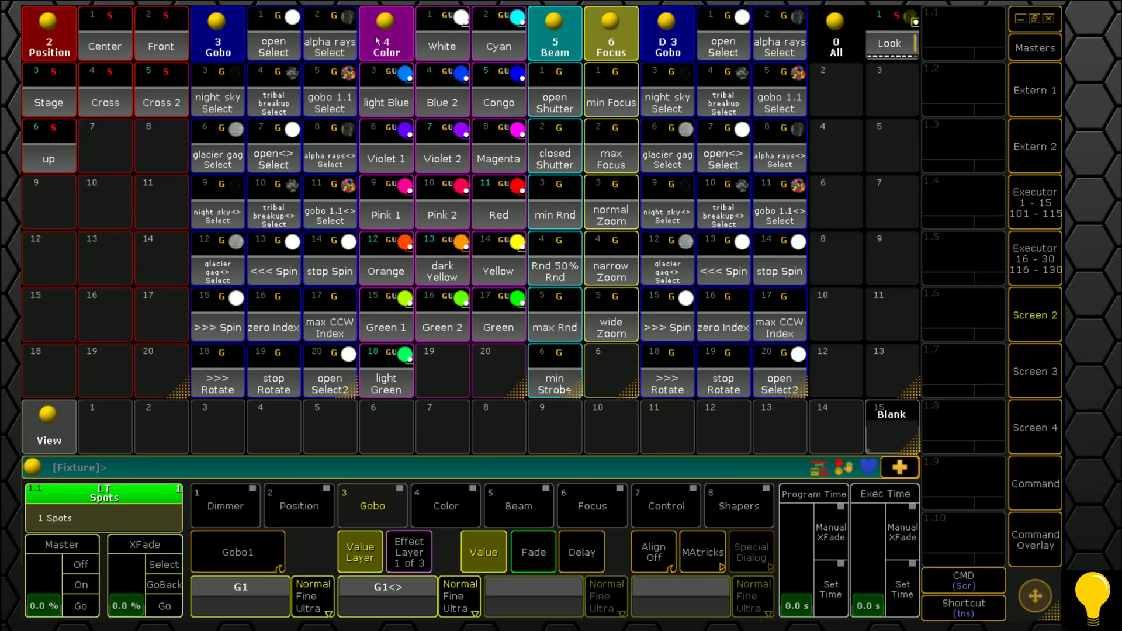
left_click(311, 508)
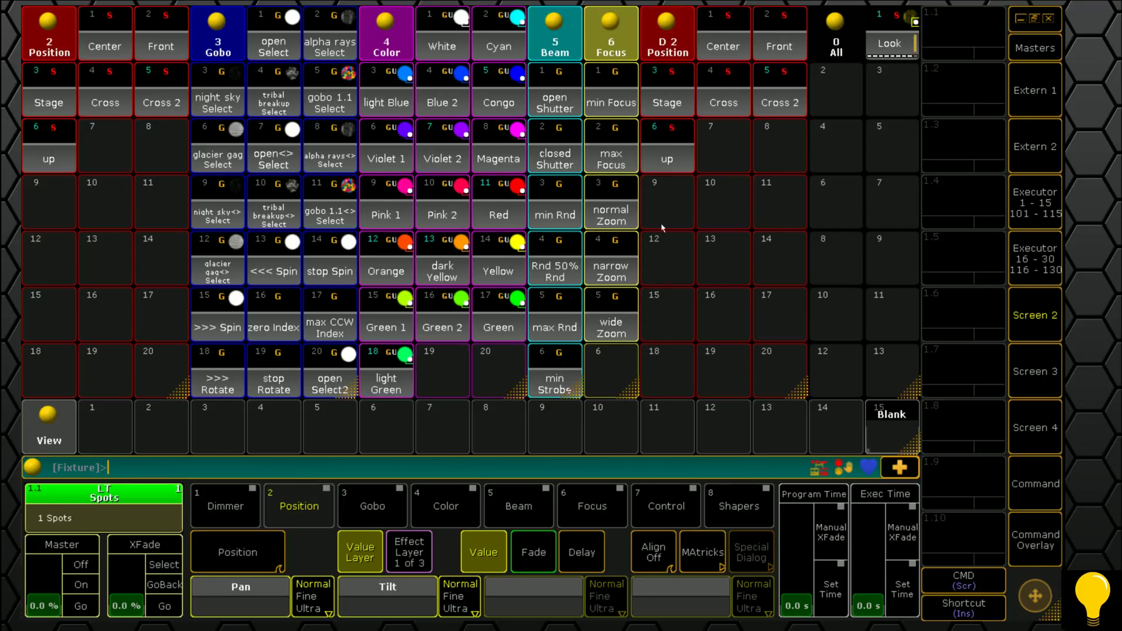
left_click(221, 514)
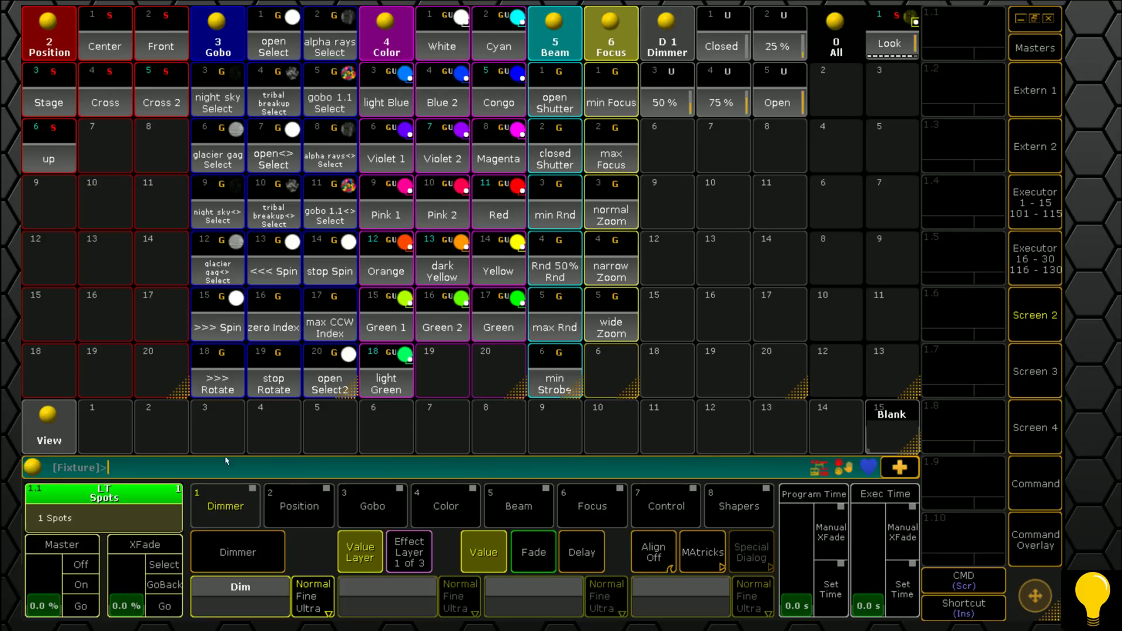
- Set the frame color of the View pool to pink
left_click(56, 424)
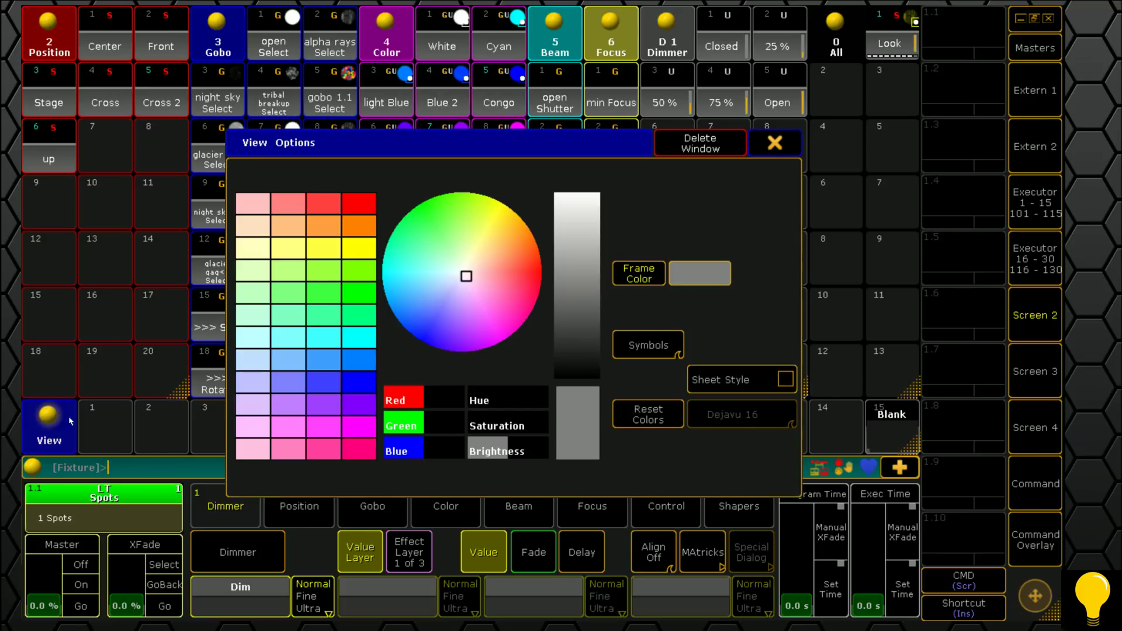
left_click(369, 440)
left_click(768, 153)
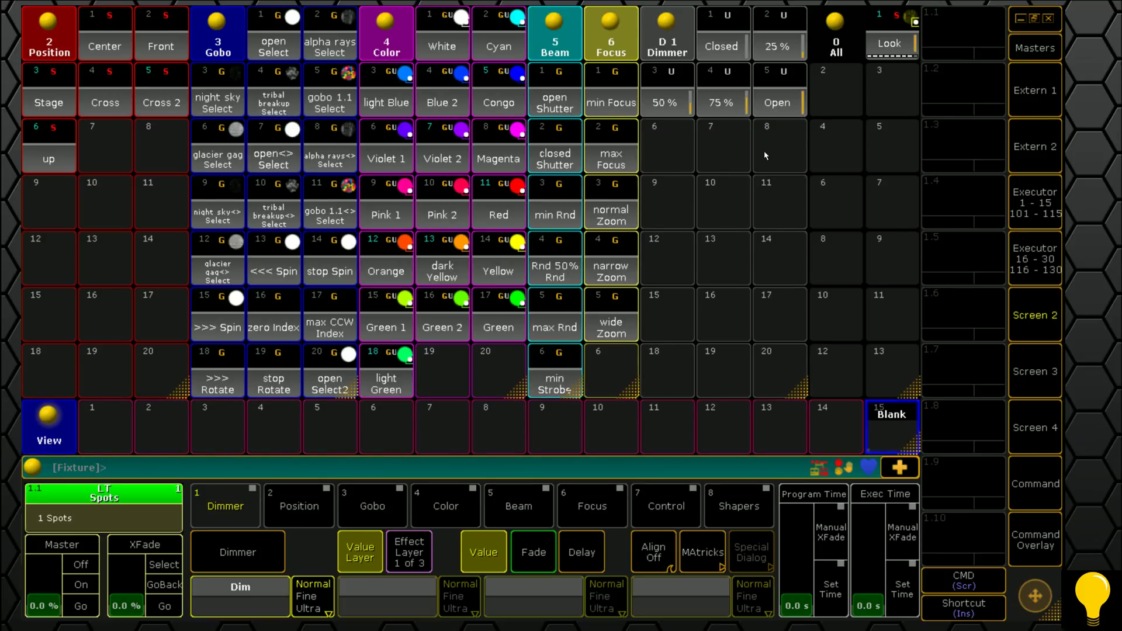
- Store the current Screen 2 layout as a view named Presets in slot 1 of the View pool
left_click(1033, 539)
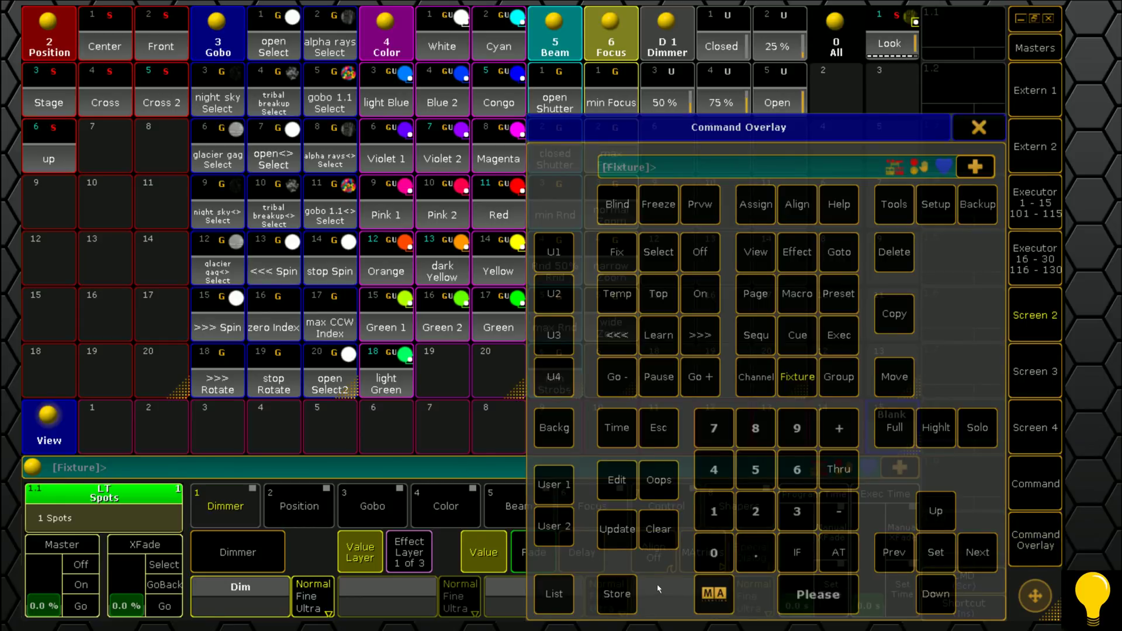
left_click(627, 595)
left_click(112, 431)
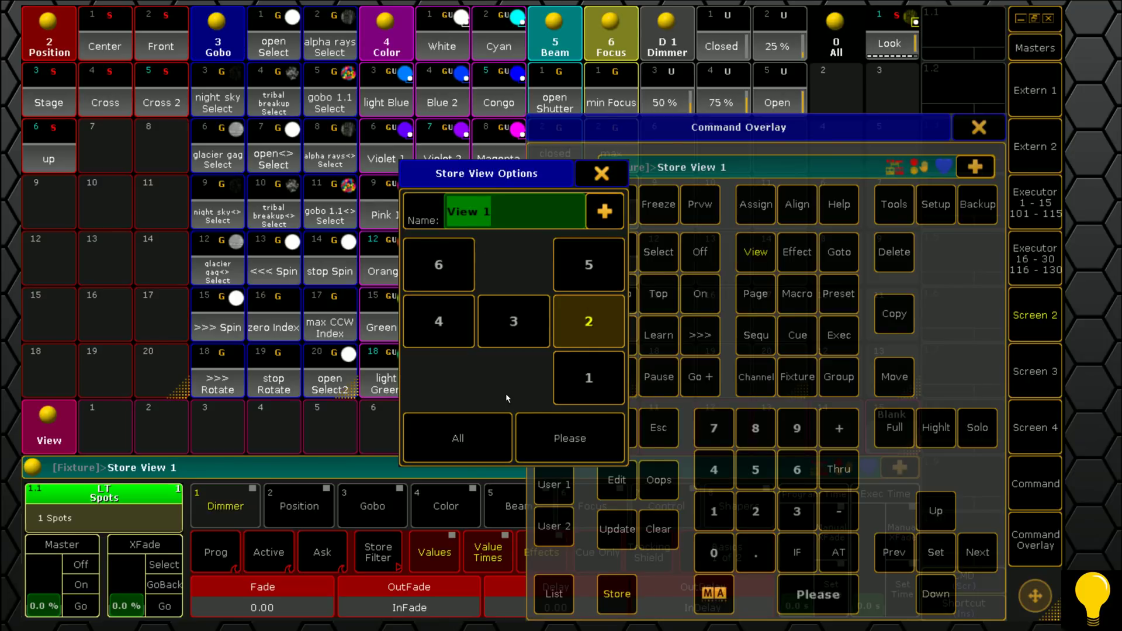
left_click(605, 382)
left_click(584, 374)
type("Presets")
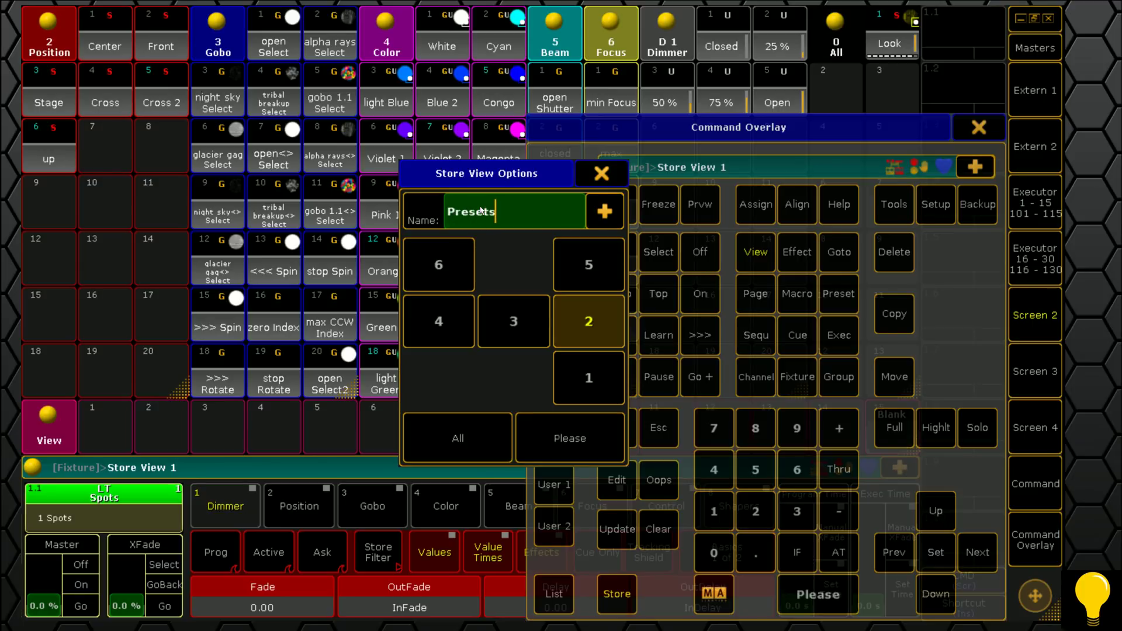
key("Return")
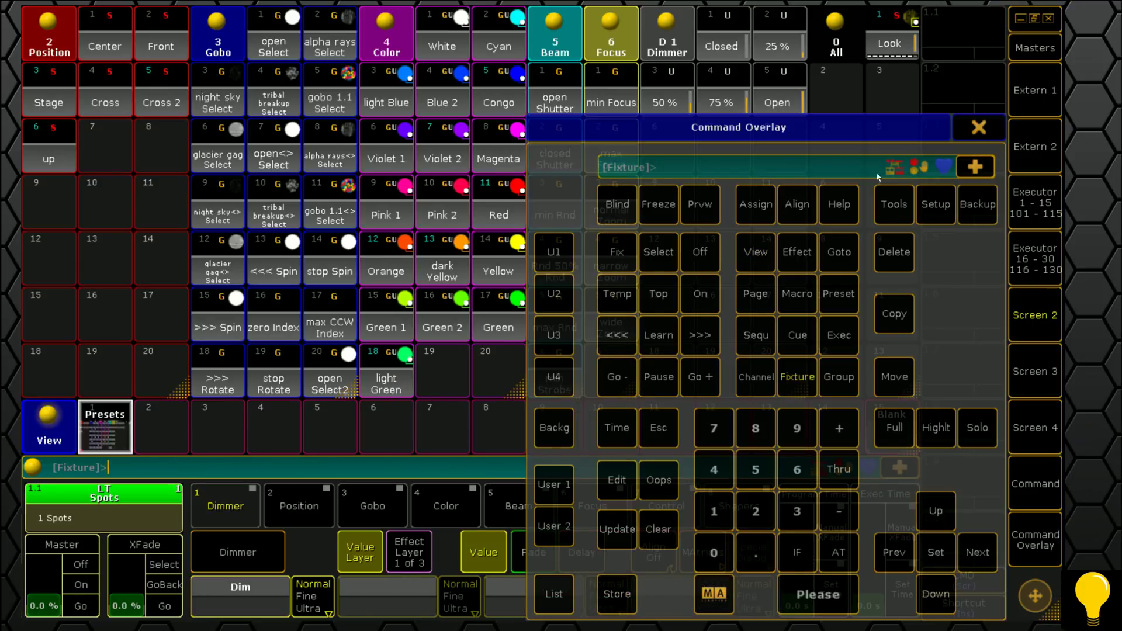
left_click(972, 136)
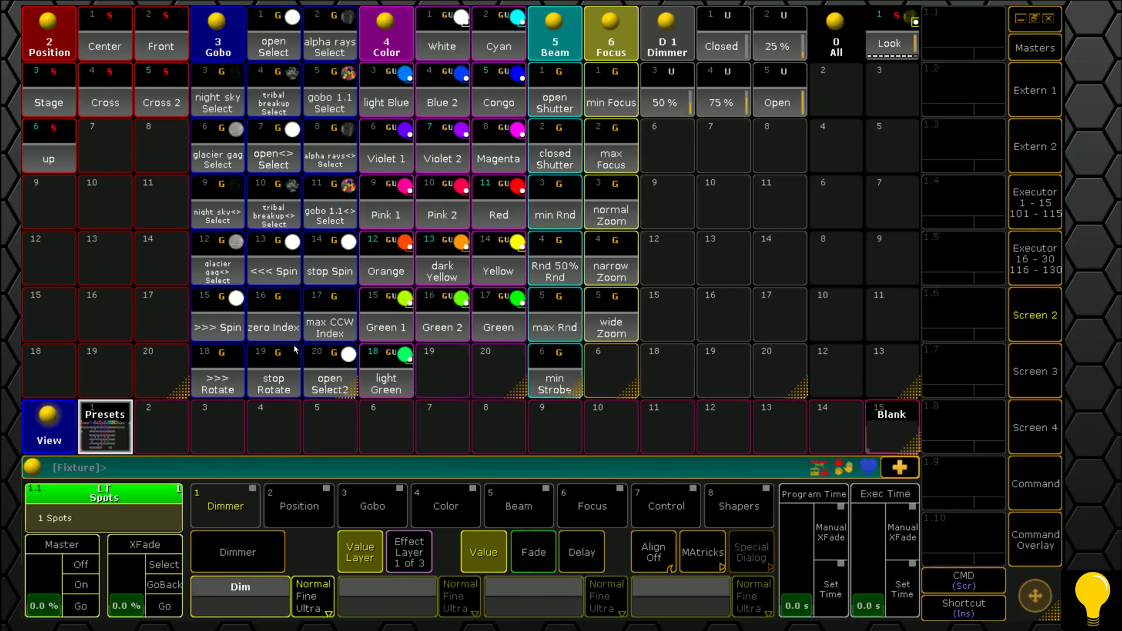
- Switch the View pool's symbol display to No Symbols
left_click(52, 420)
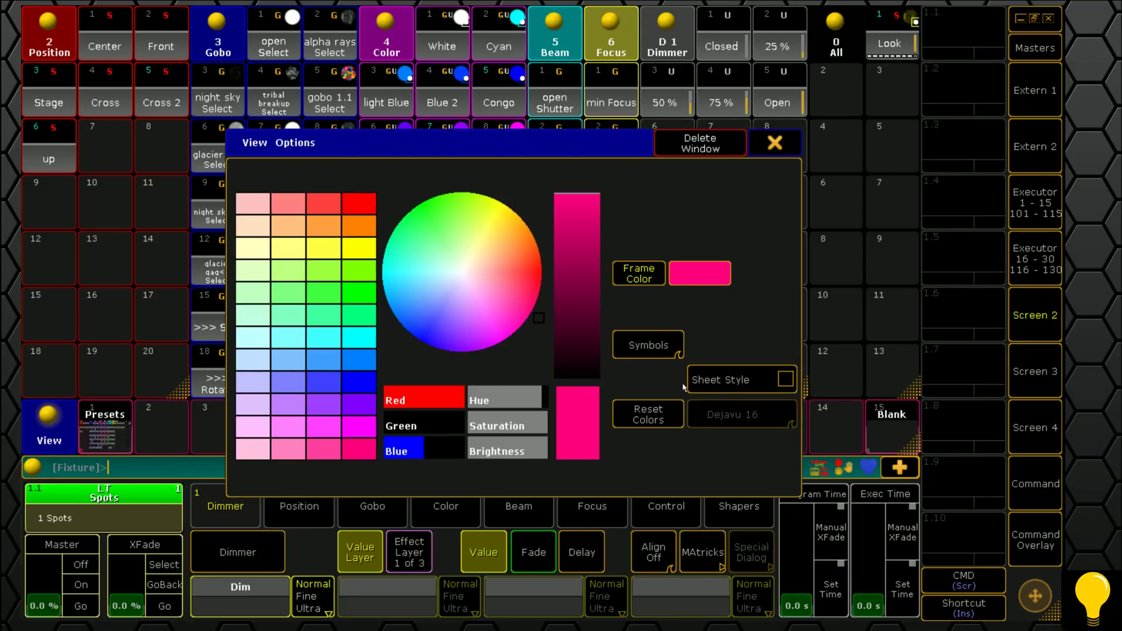
left_click(660, 346)
left_click(659, 346)
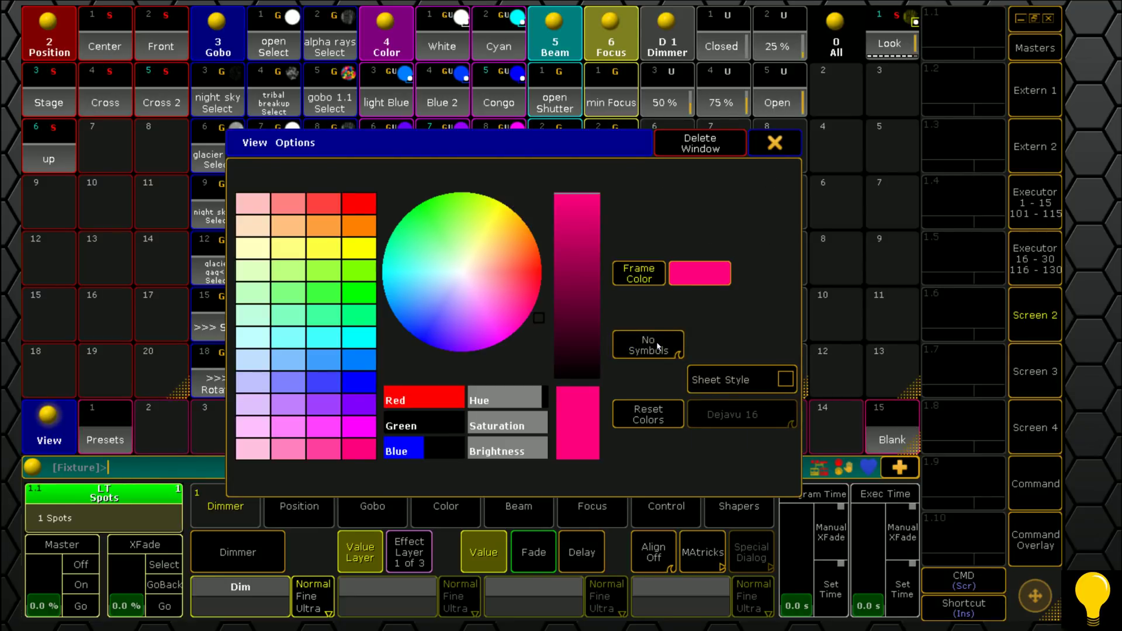
left_click(661, 347)
left_click(667, 349)
left_click(668, 350)
left_click(775, 144)
- Move the Presets view from slot 1 to slot 2 of the View pool
left_click(1036, 540)
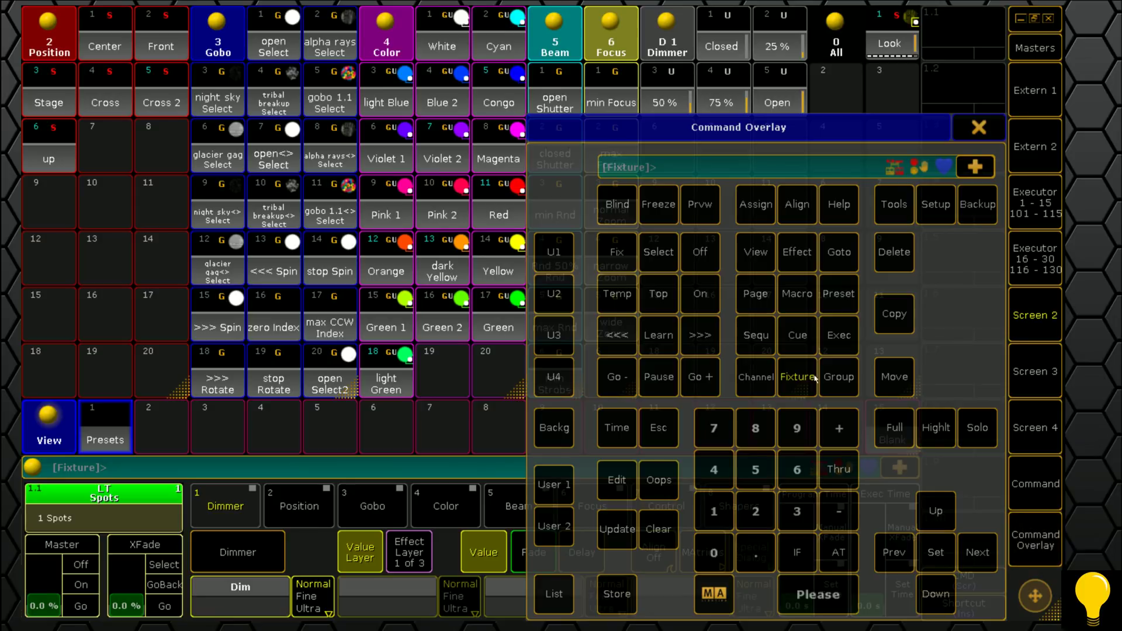
left_click(892, 376)
left_click(105, 432)
left_click(156, 439)
left_click(659, 530)
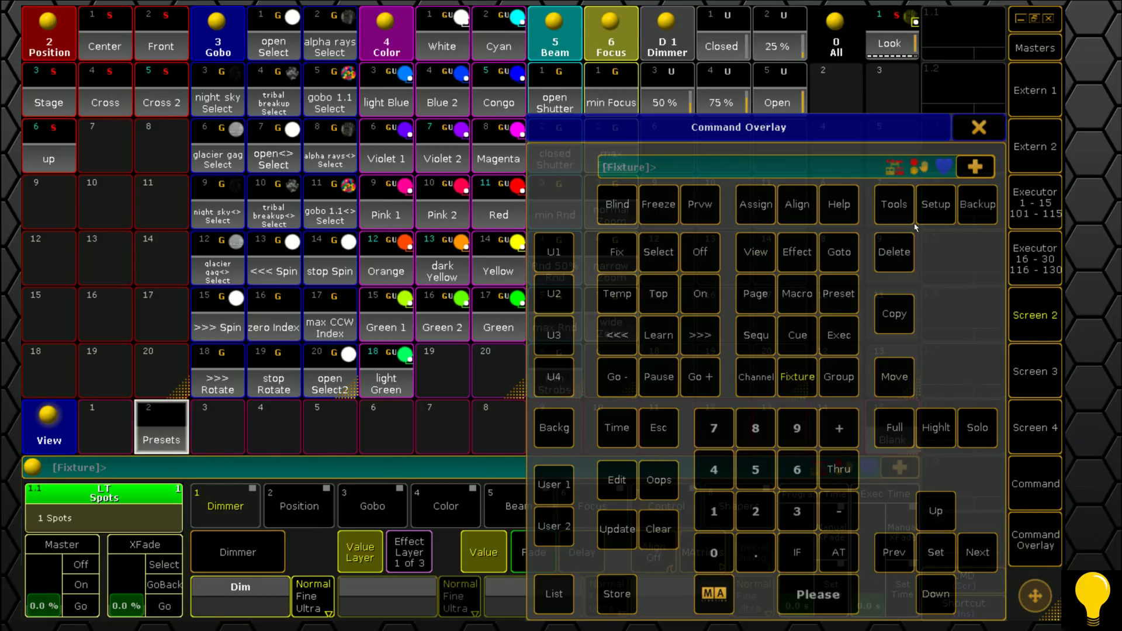
left_click(979, 127)
- Recall the Blank view and add a Groups pool filling the empty area above the View pool
left_click(894, 442)
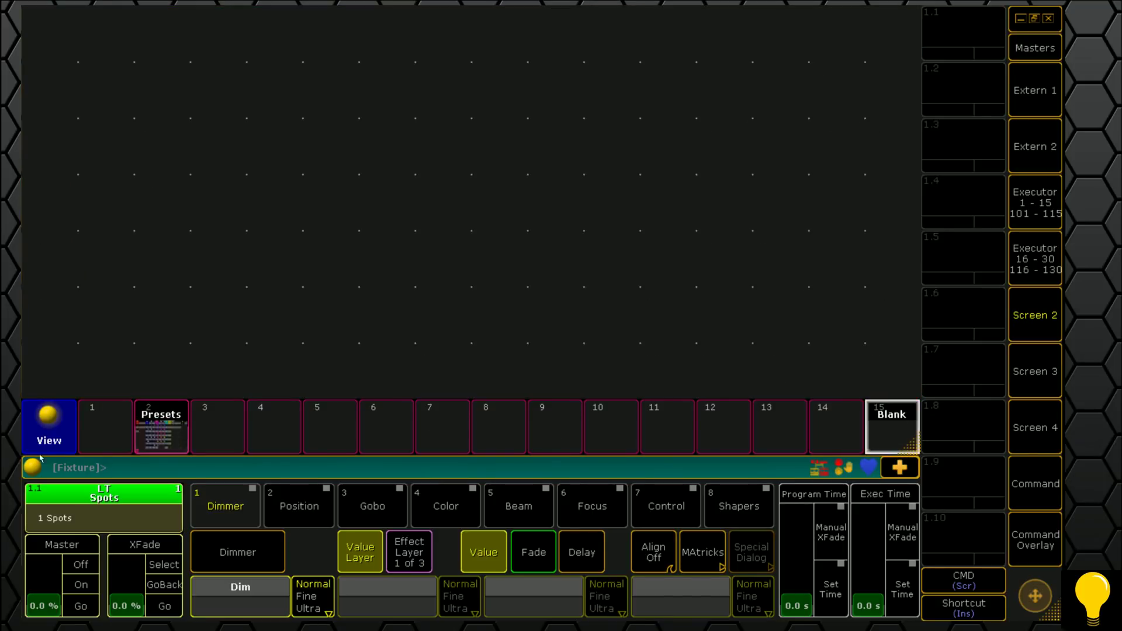
left_click(88, 21)
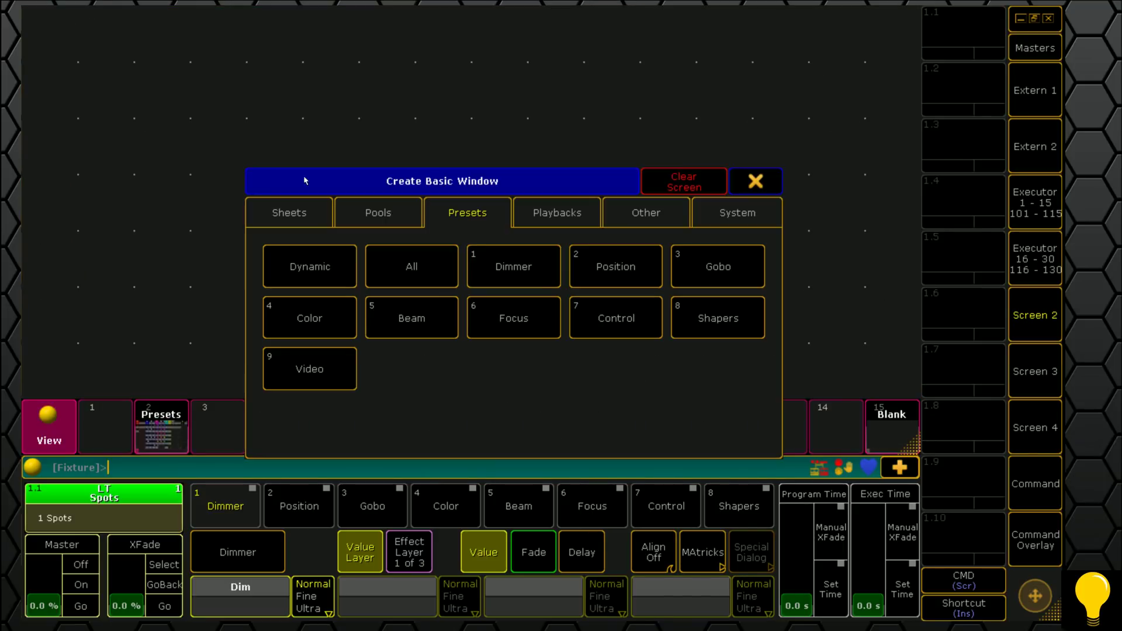
left_click(385, 225)
left_click(678, 276)
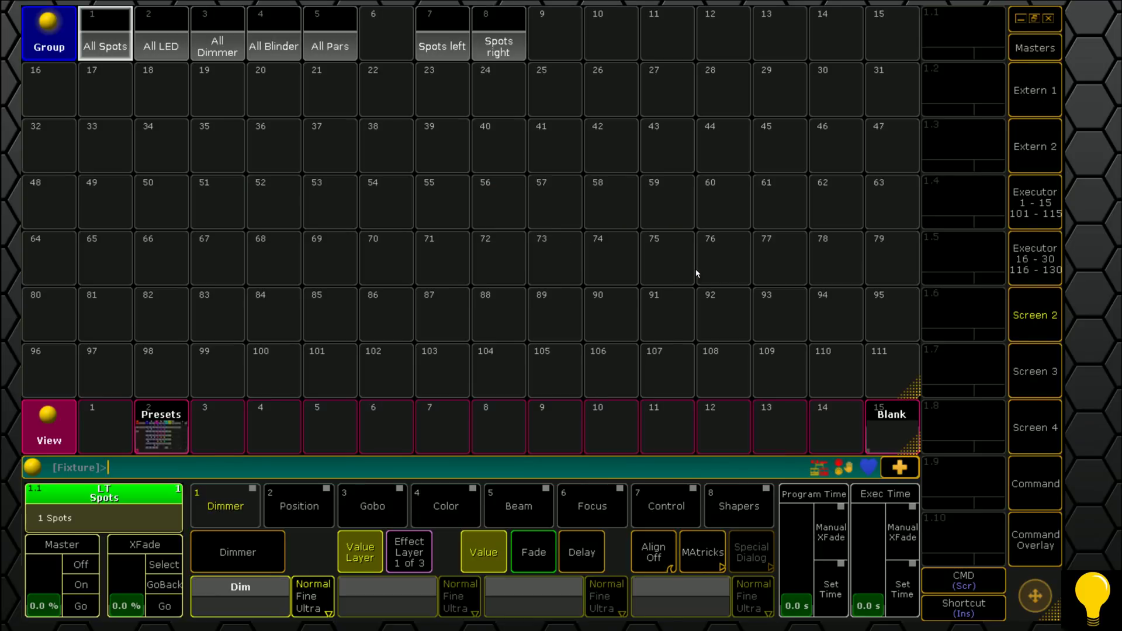
- Shorten the Group pool by one row and add a MAtricks pool in the freed row
left_click(908, 392)
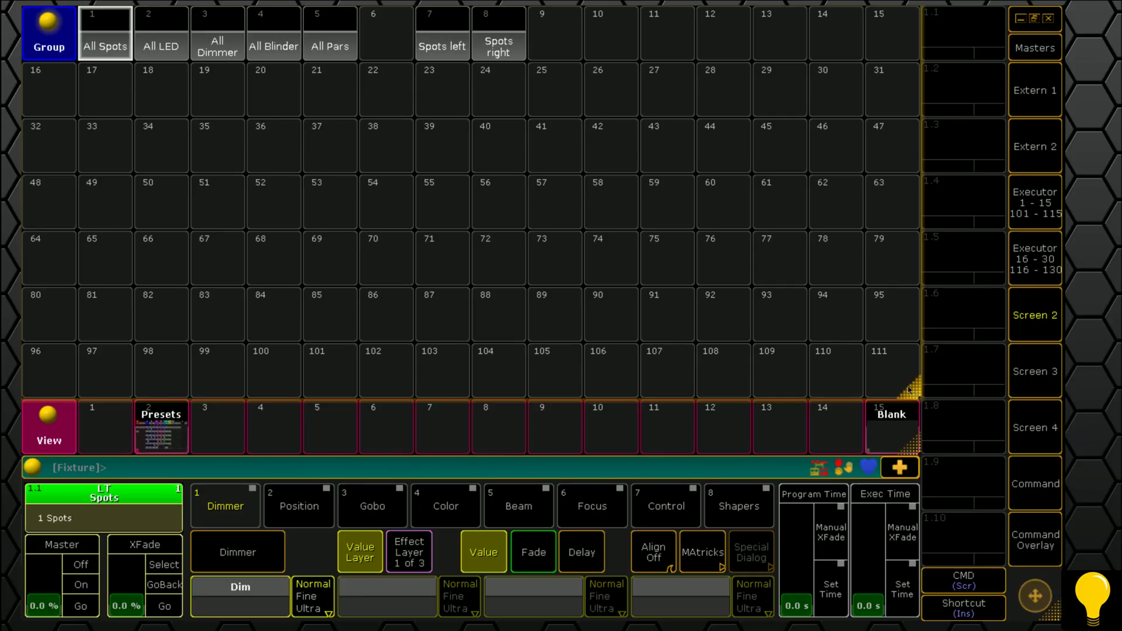
left_click(916, 342)
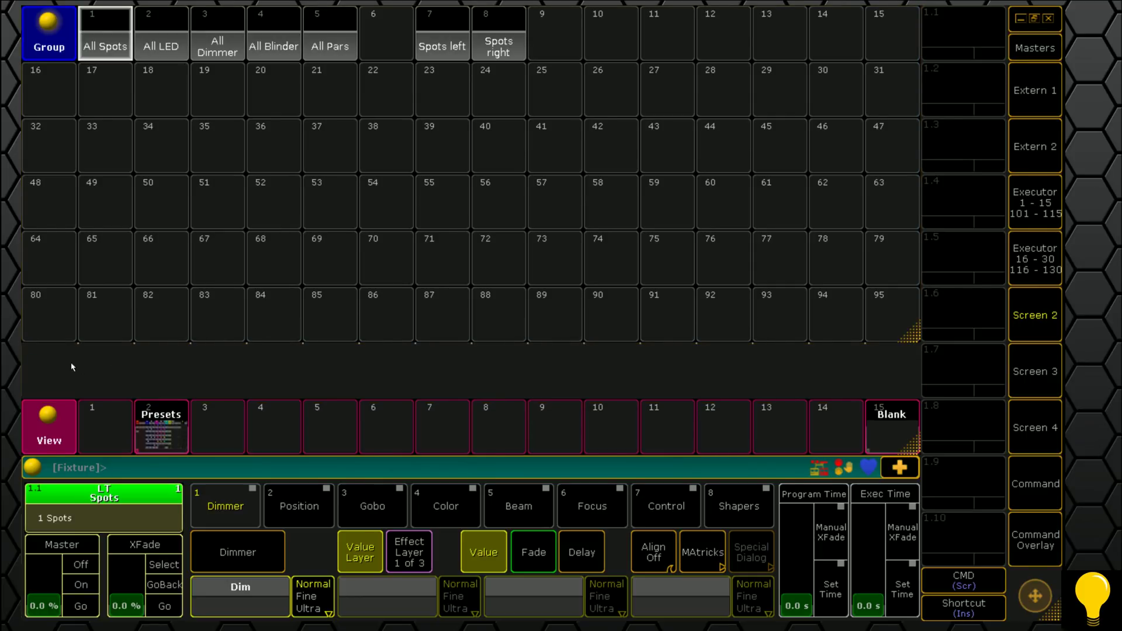
left_click(49, 371)
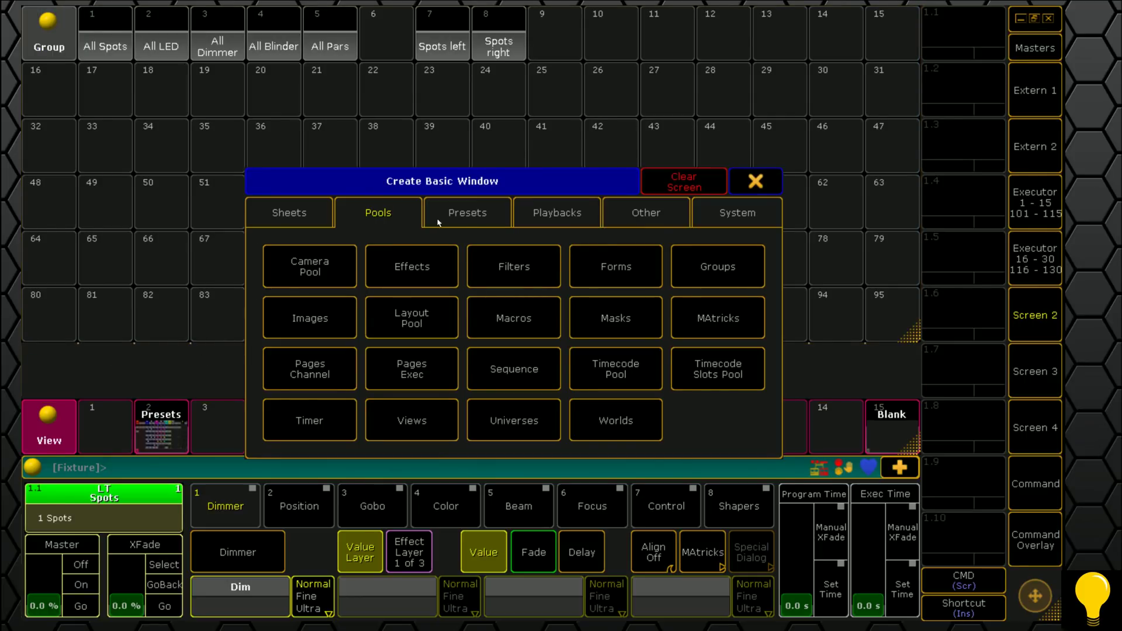
left_click(745, 315)
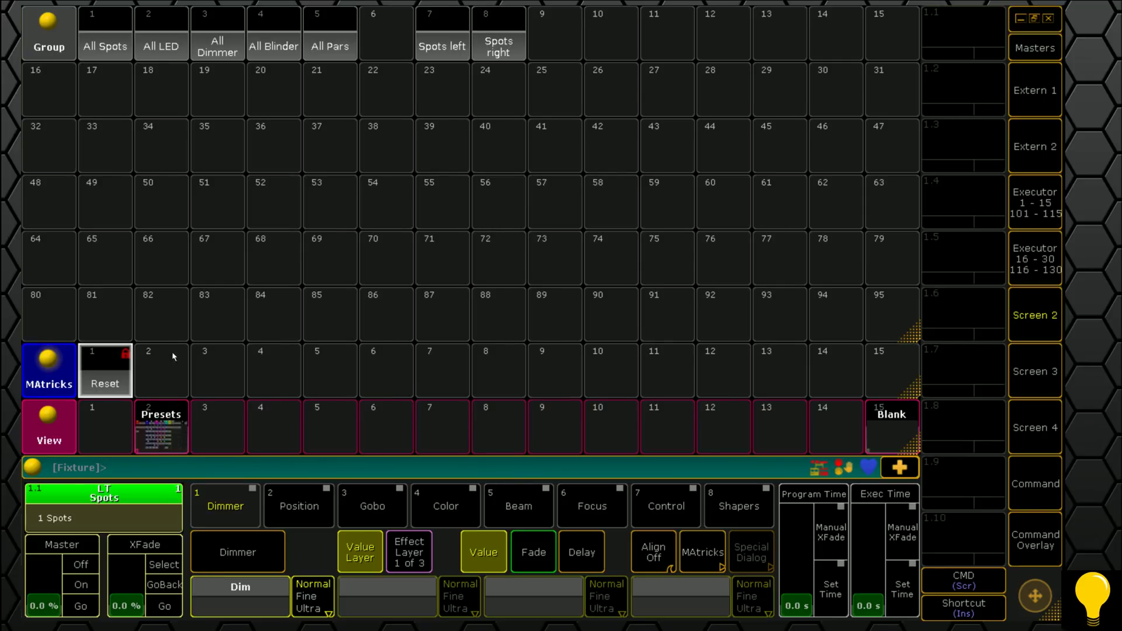
- Load the predefined MAtricks "1 of 2 odd" into slot 2 of the MAtricks pool
left_click(163, 375)
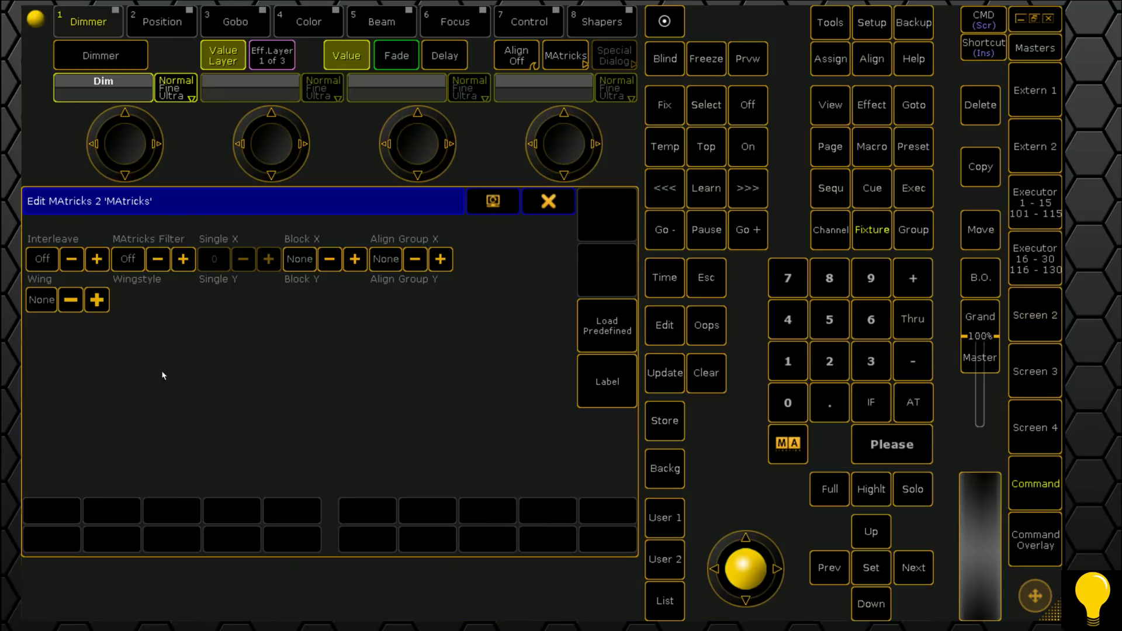
left_click(610, 329)
left_click(337, 342)
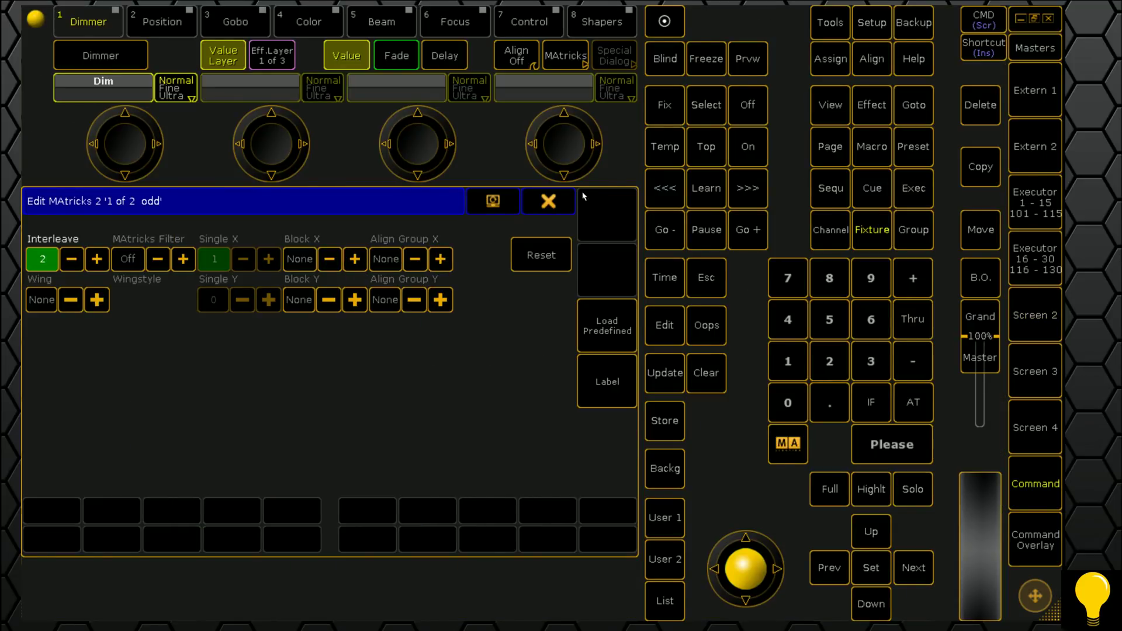
left_click(549, 201)
- Load the predefined MAtricks "2 of 2 even" into slot 3 of the MAtricks pool
left_click(226, 379)
left_click(579, 325)
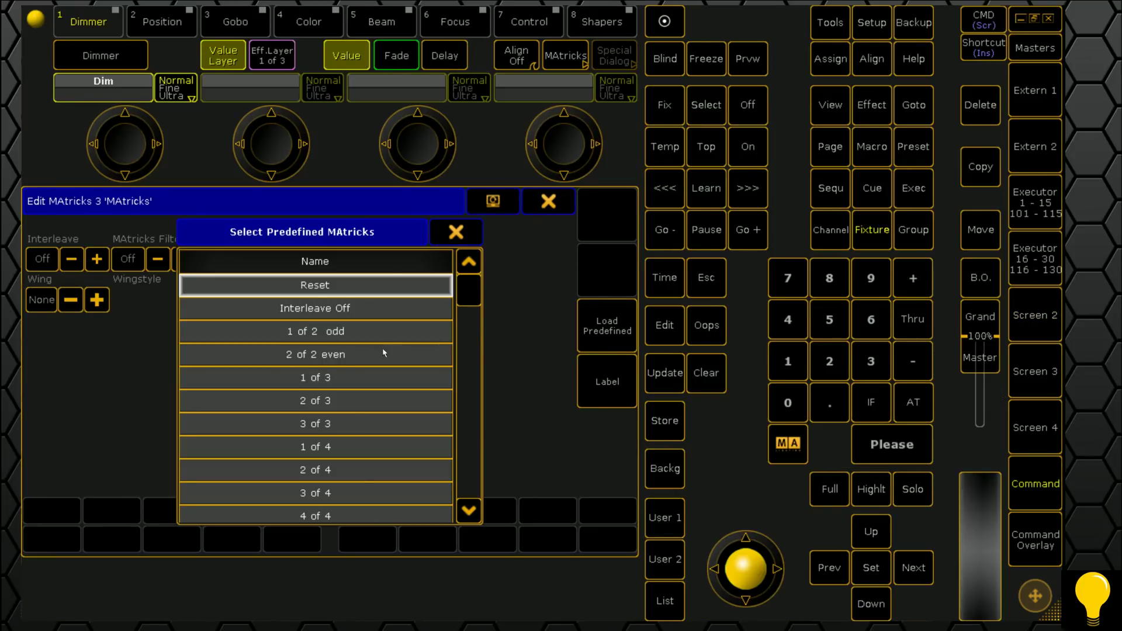
left_click(323, 359)
left_click(549, 201)
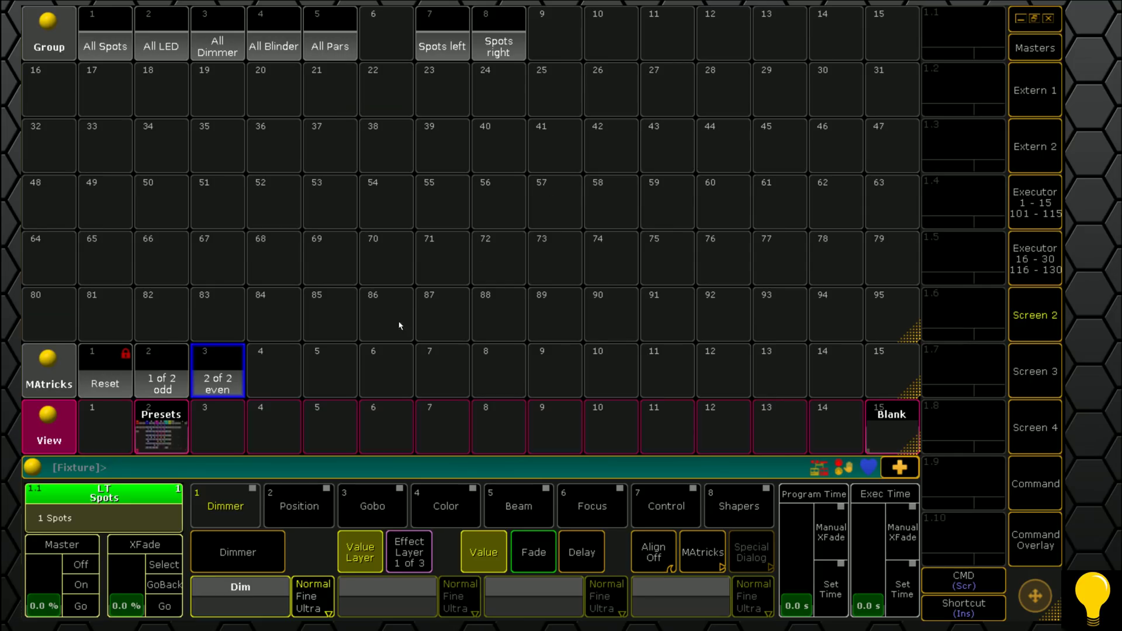
- Load the predefined MAtricks "1 of 3" into slot 4 of the MAtricks pool
left_click(275, 377)
left_click(614, 319)
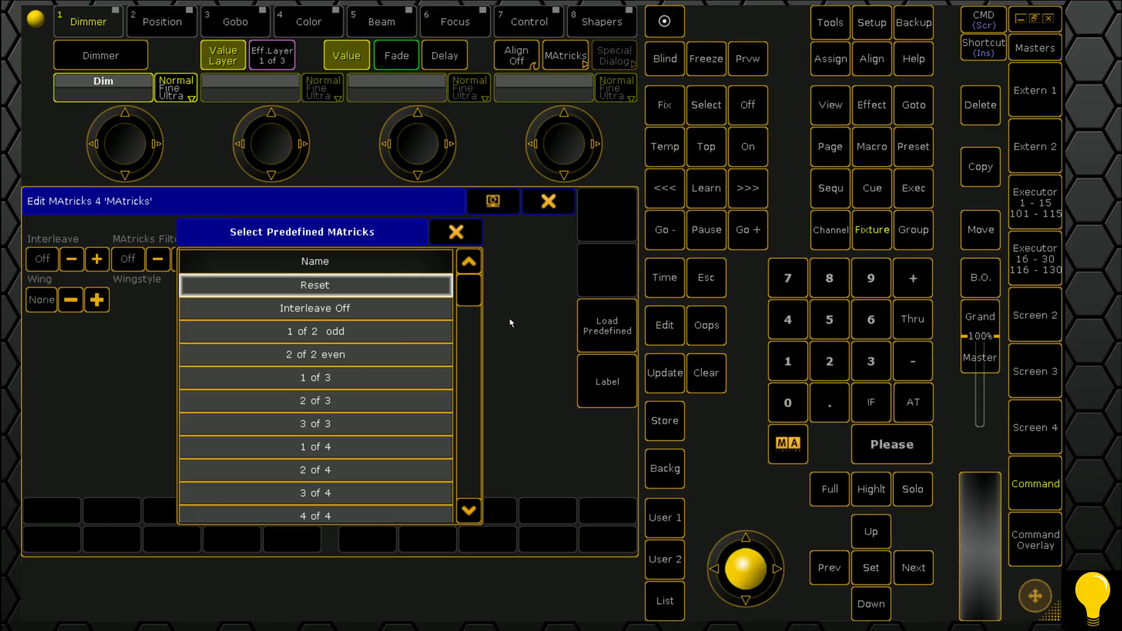
left_click(319, 378)
left_click(548, 201)
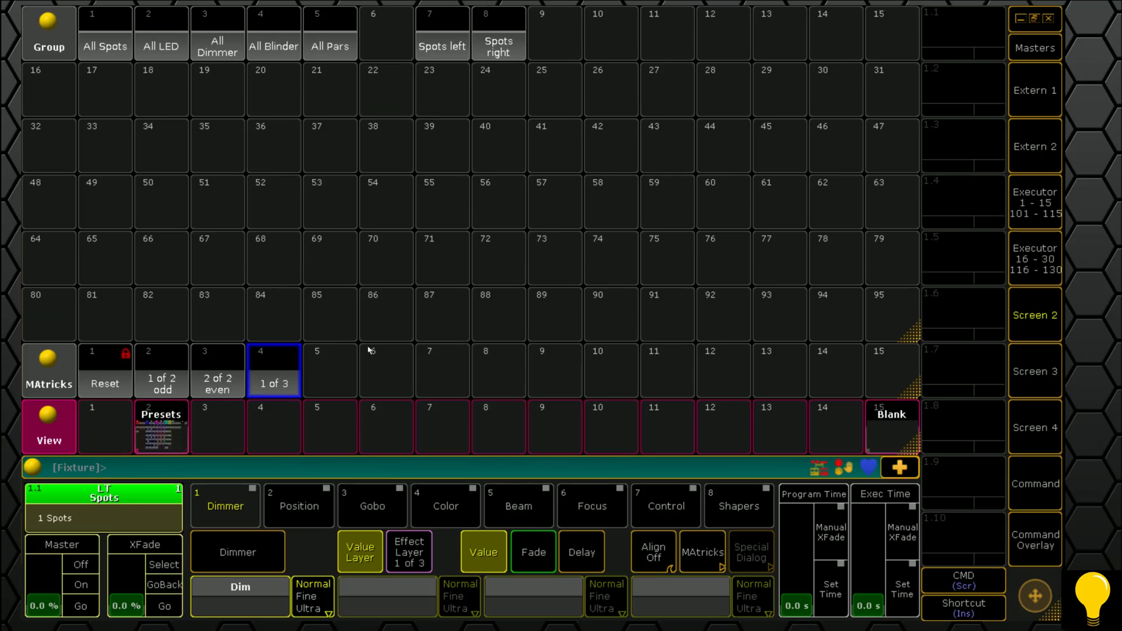
- Load the predefined MAtricks "2 of 3" into slot 5 of the MAtricks pool
left_click(332, 370)
left_click(611, 332)
left_click(310, 400)
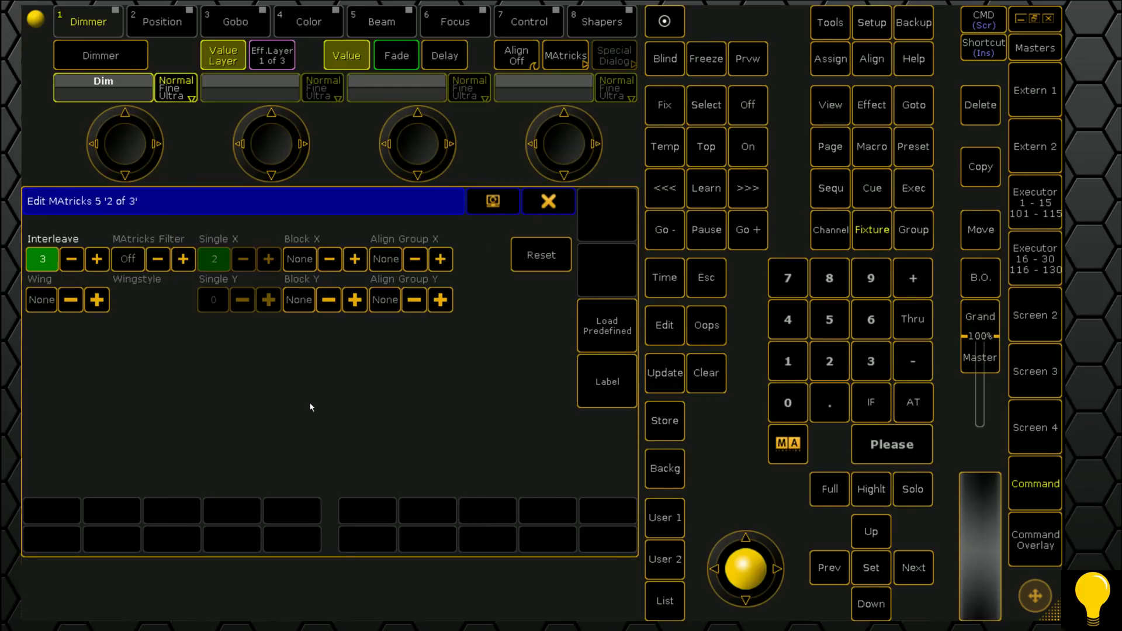
left_click(548, 201)
- Load the predefined MAtricks "3 of 3" into slot 6 of the MAtricks pool
left_click(371, 368)
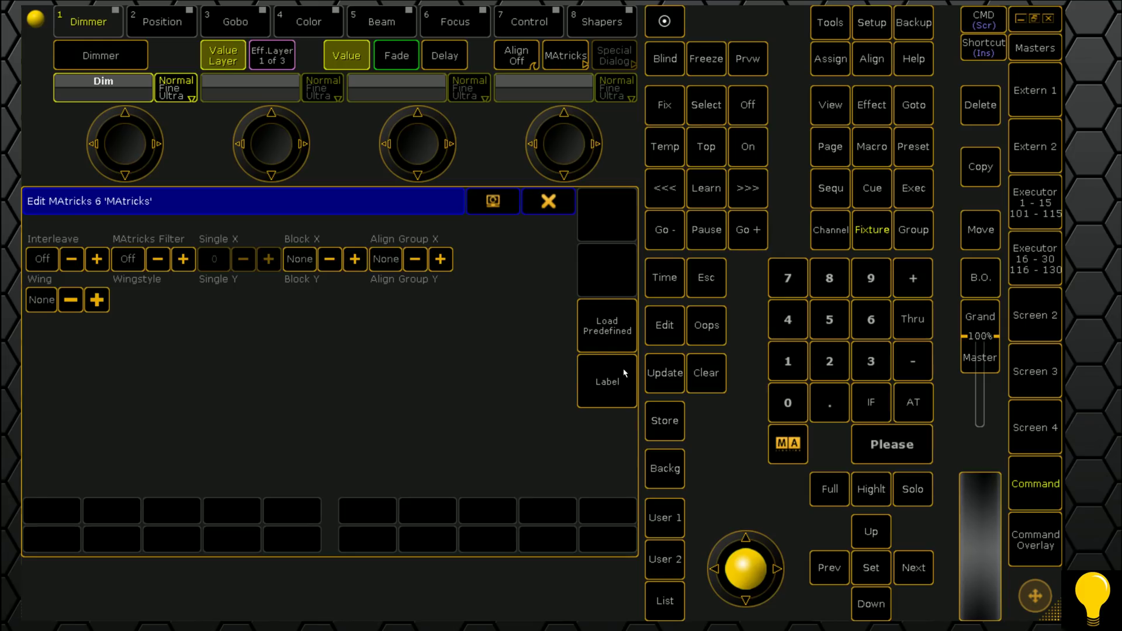
left_click(608, 328)
left_click(323, 432)
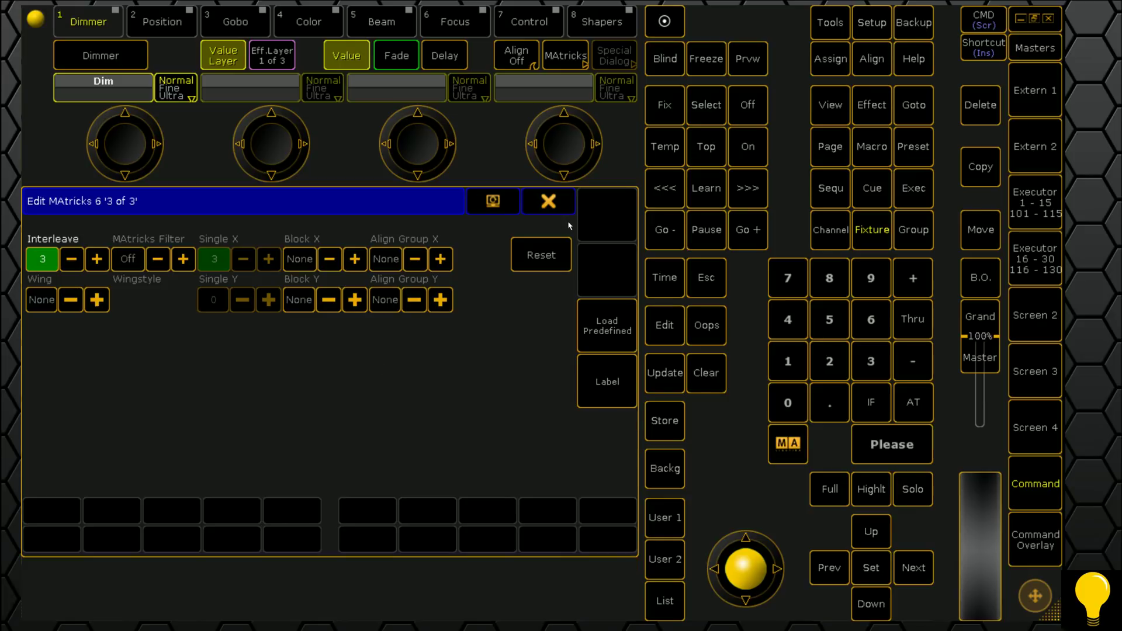
left_click(549, 201)
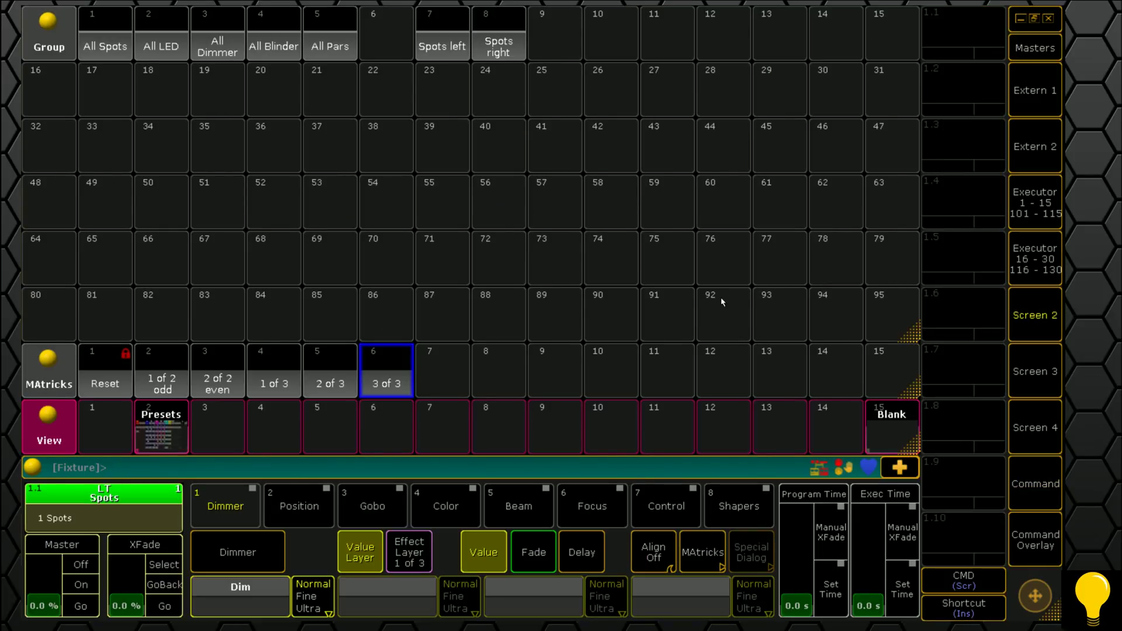
- Store the current Screen 2 layout in slot 1 of the View pool under the name Groups
left_click(1046, 555)
left_click(619, 592)
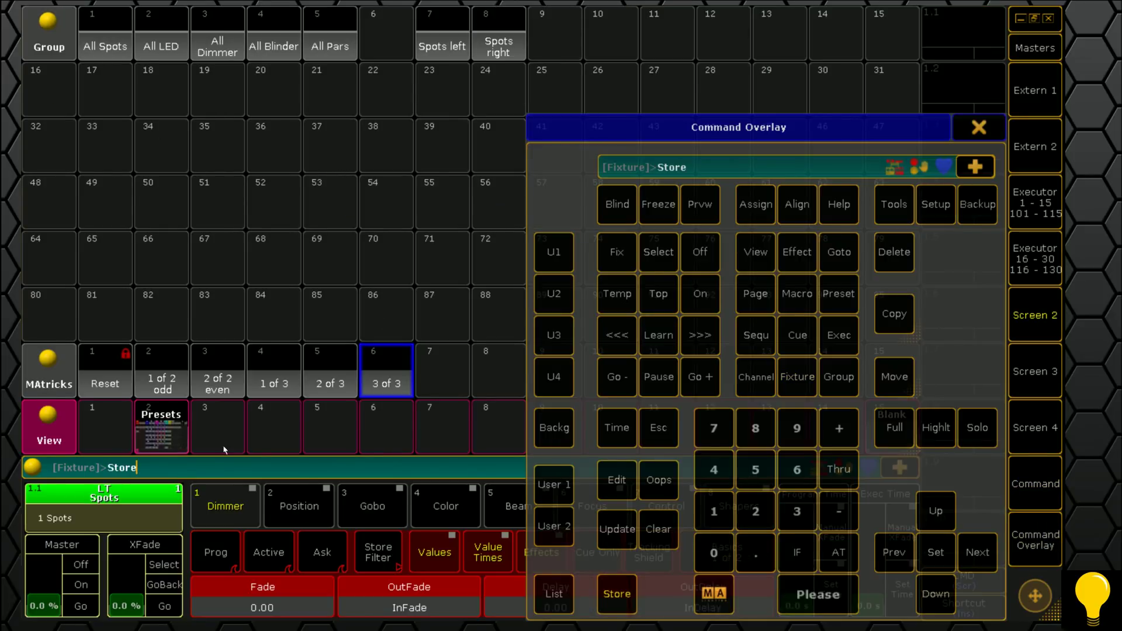
left_click(105, 429)
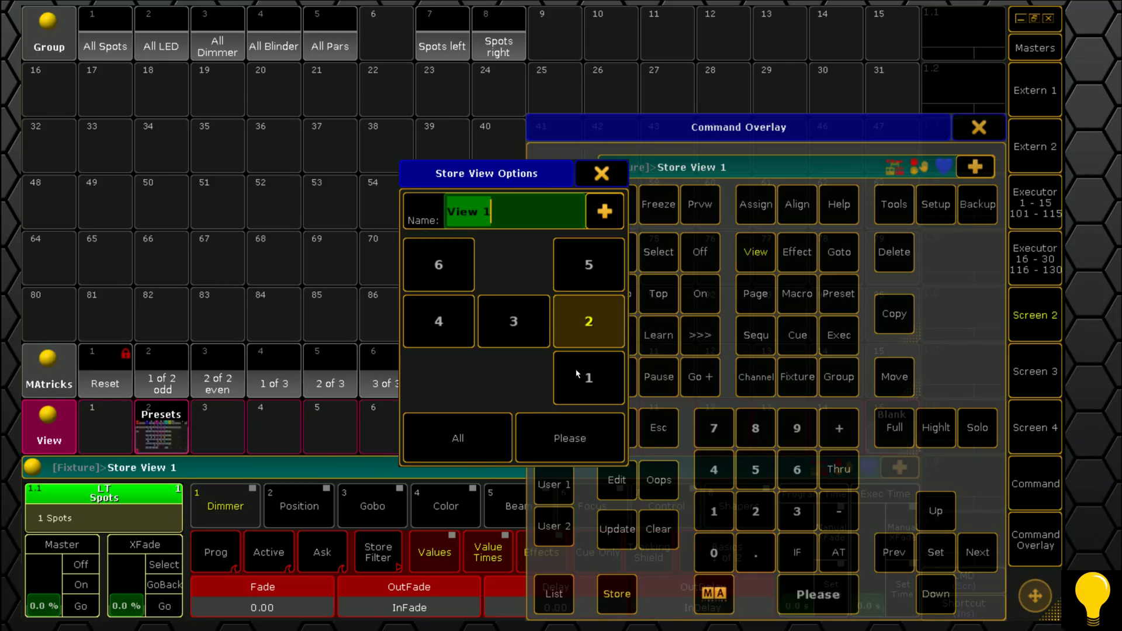
type("Groups")
key("Return")
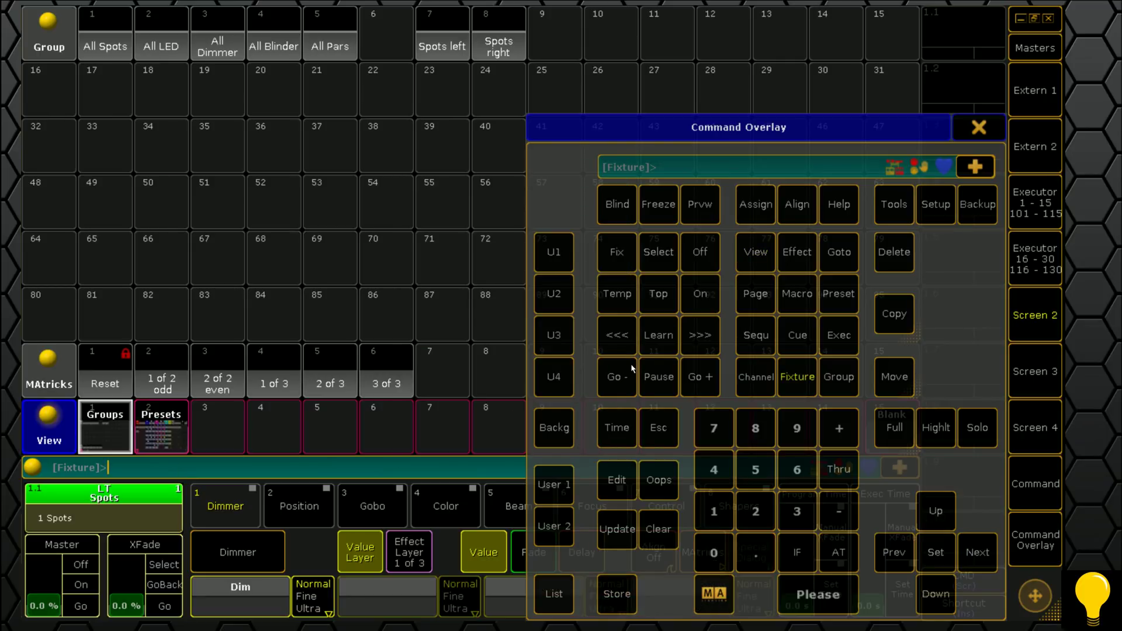
left_click(979, 127)
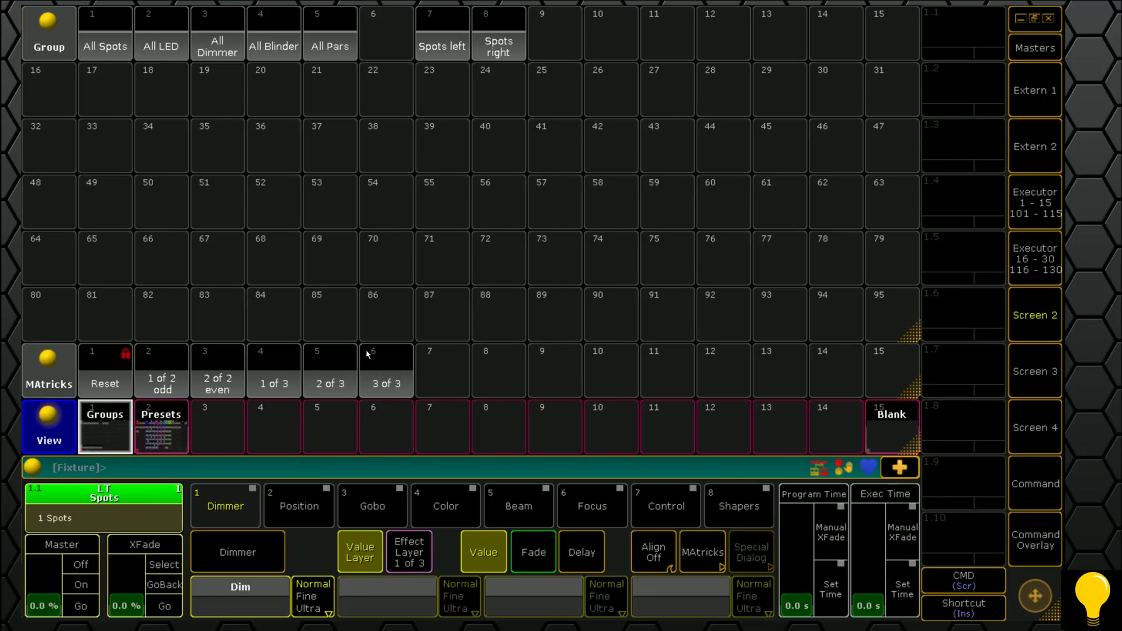
- Test the stored views by switching Screen 2 between Presets and Groups, finishing on Presets
left_click(156, 442)
left_click(157, 442)
left_click(156, 441)
left_click(121, 432)
left_click(170, 433)
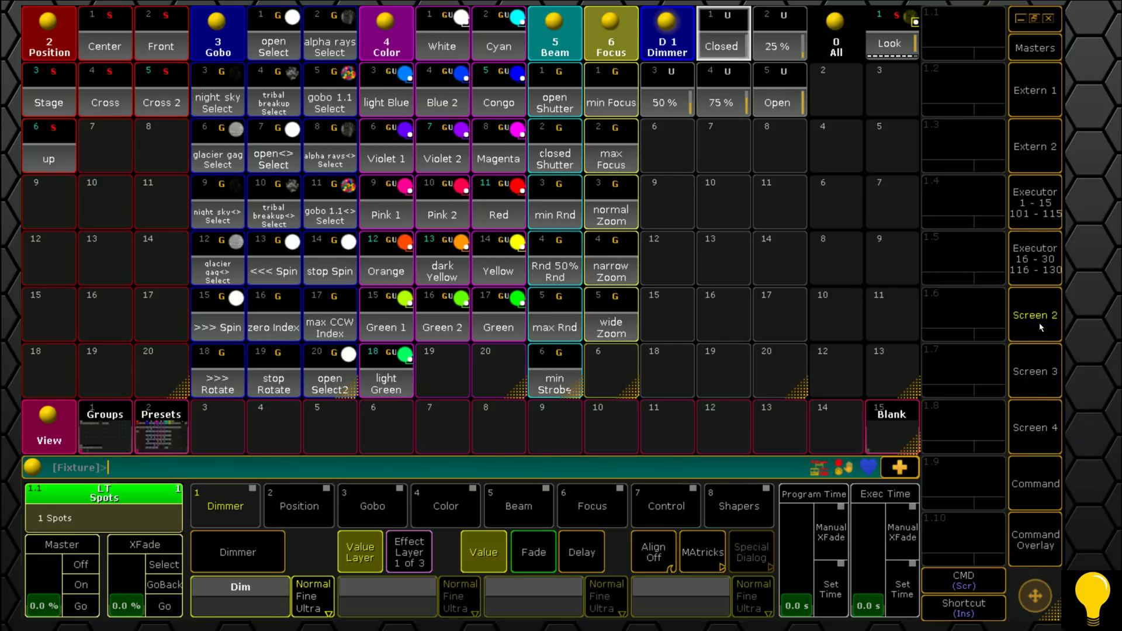
- Add a Views pool along the last free row of Screen 3 and recall the Presets view there
left_click(1044, 377)
left_click(39, 436)
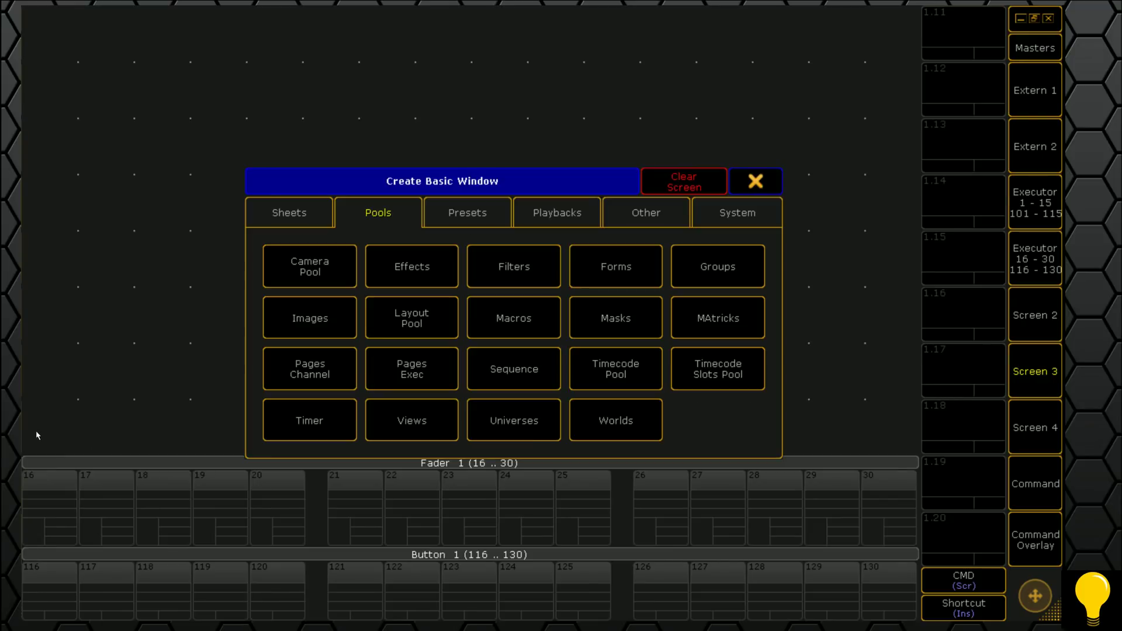
left_click(412, 421)
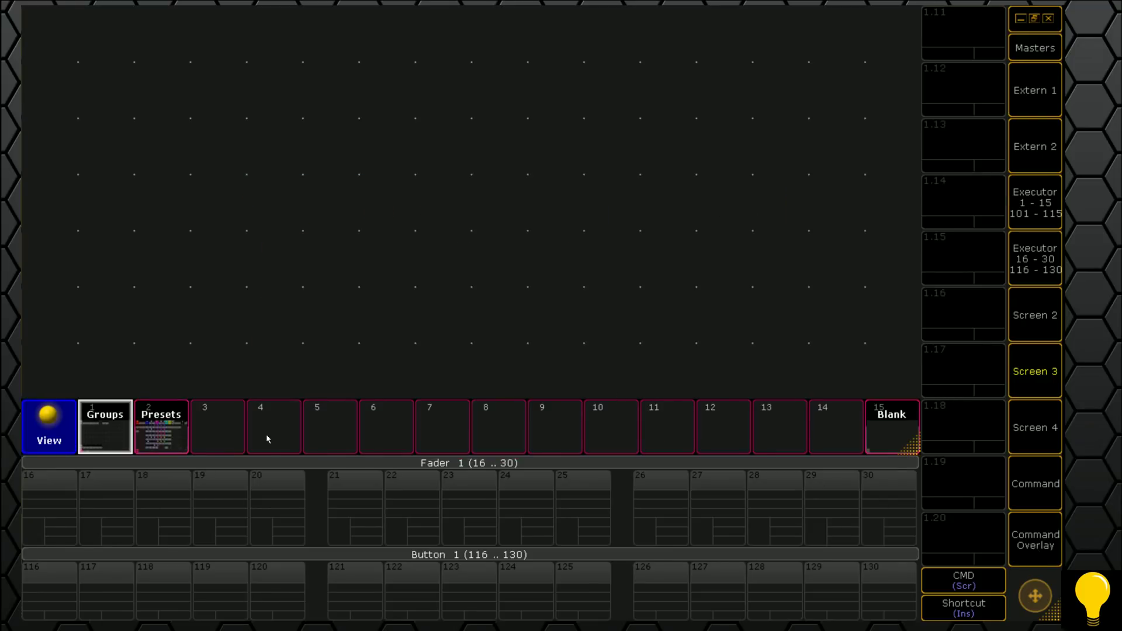
left_click(148, 427)
- Store the Screen 3 layout on view button 1.11 under the name Programmer
left_click(1044, 520)
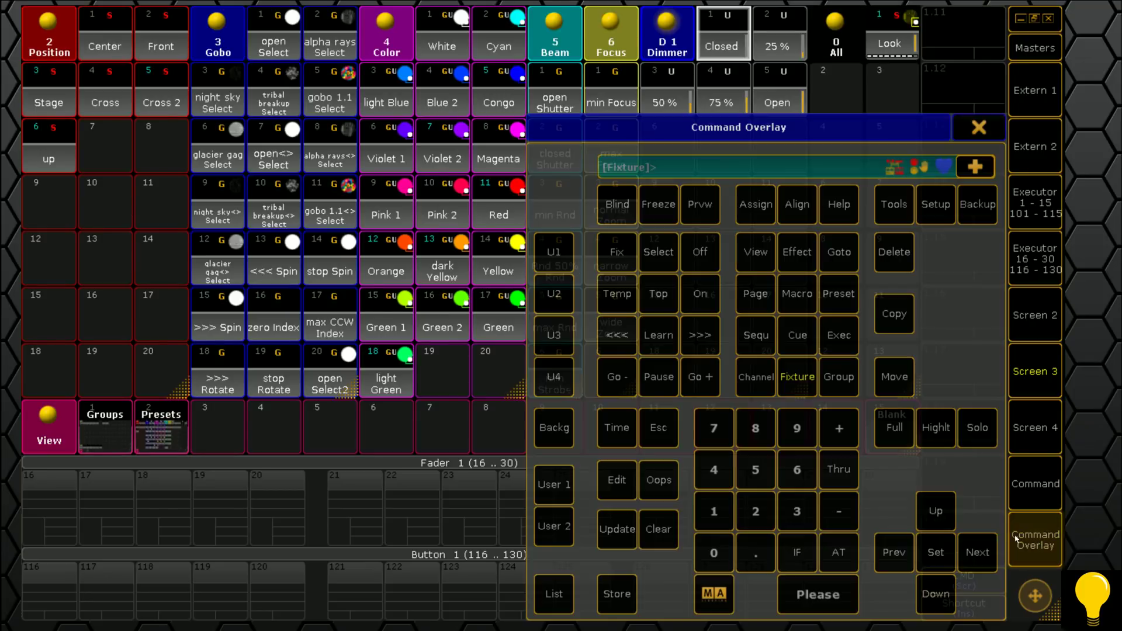
left_click(615, 594)
left_click(967, 24)
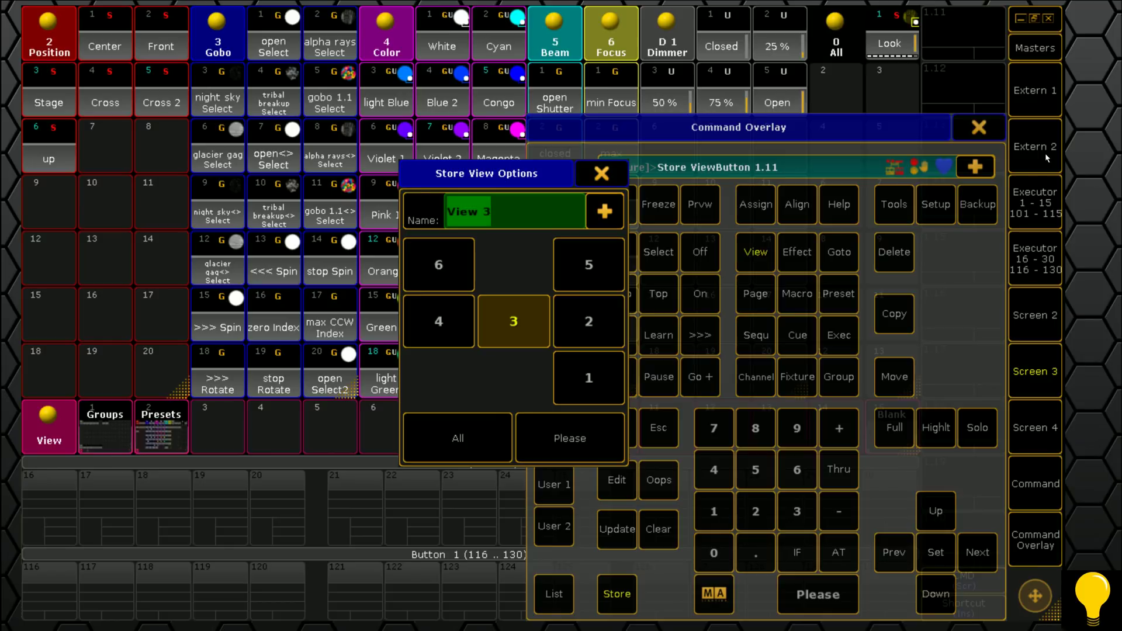
type("Pres")
key("BackSpace")
key("BackSpace")
key("BackSpace")
type("rogrammer")
key("Return")
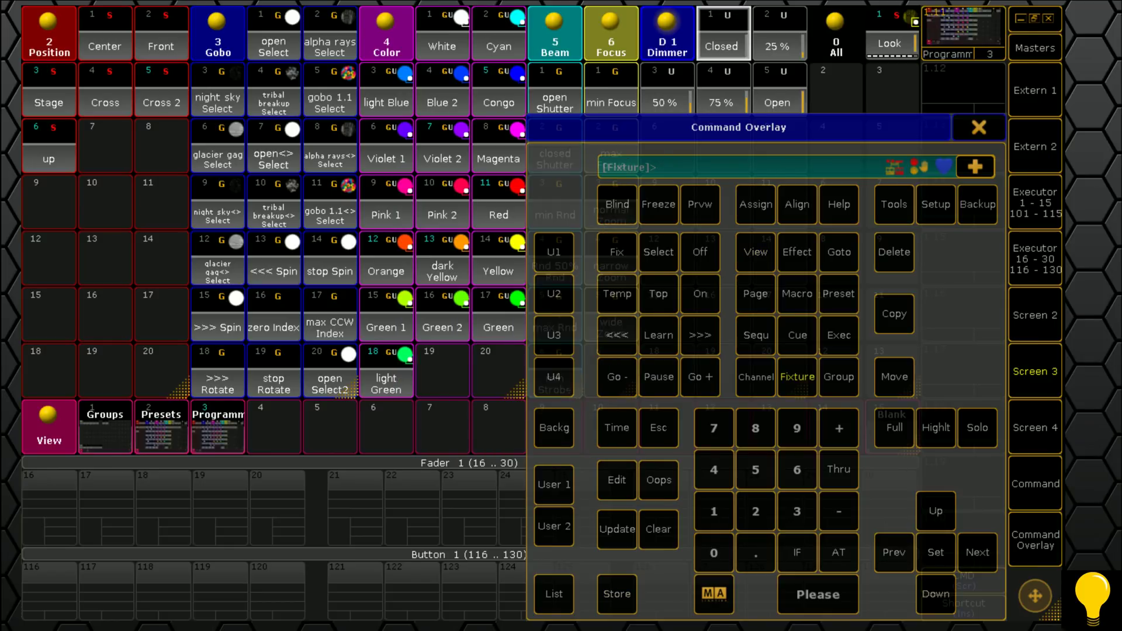
left_click(978, 136)
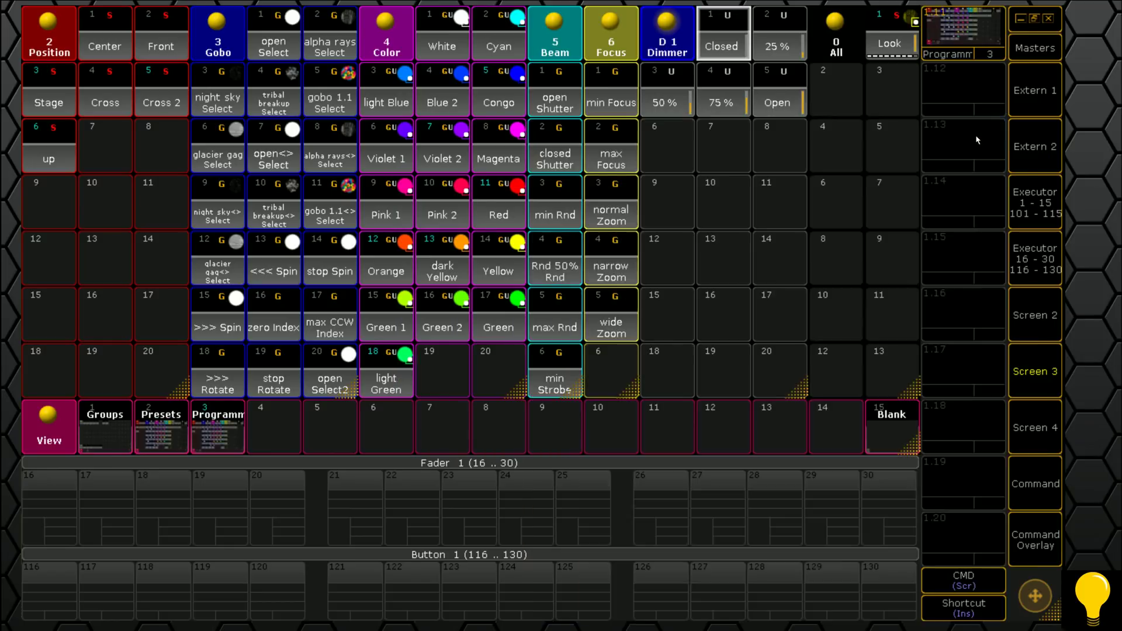
- Recall the Groups and Presets views on Screen 2, and the Groups view on Screen 3
left_click(1054, 321)
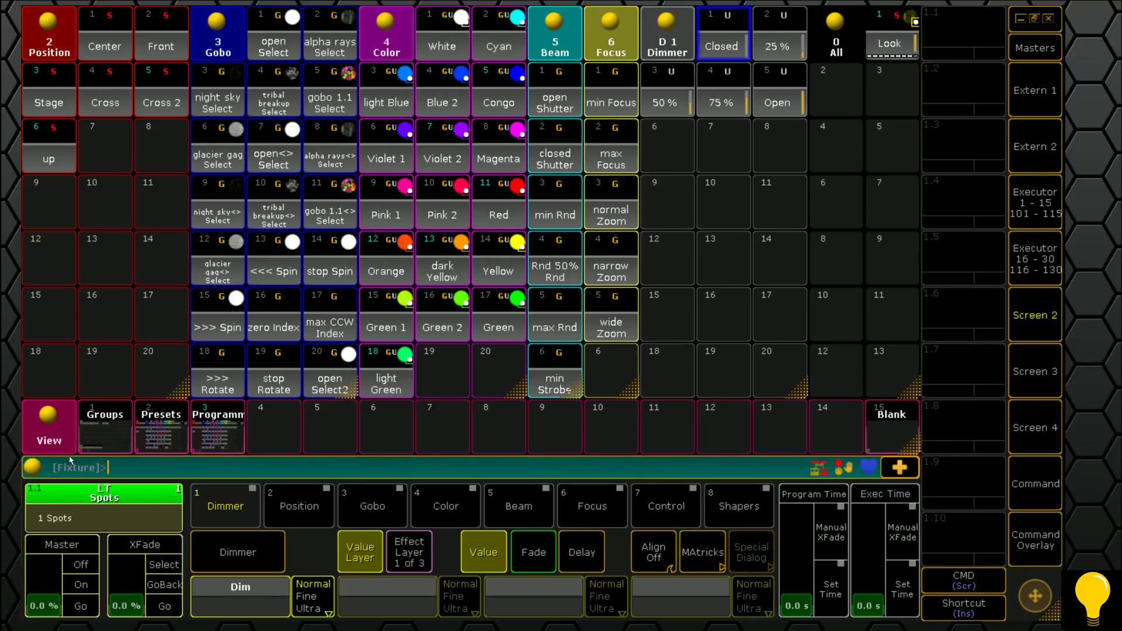
left_click(107, 447)
left_click(179, 429)
left_click(1048, 390)
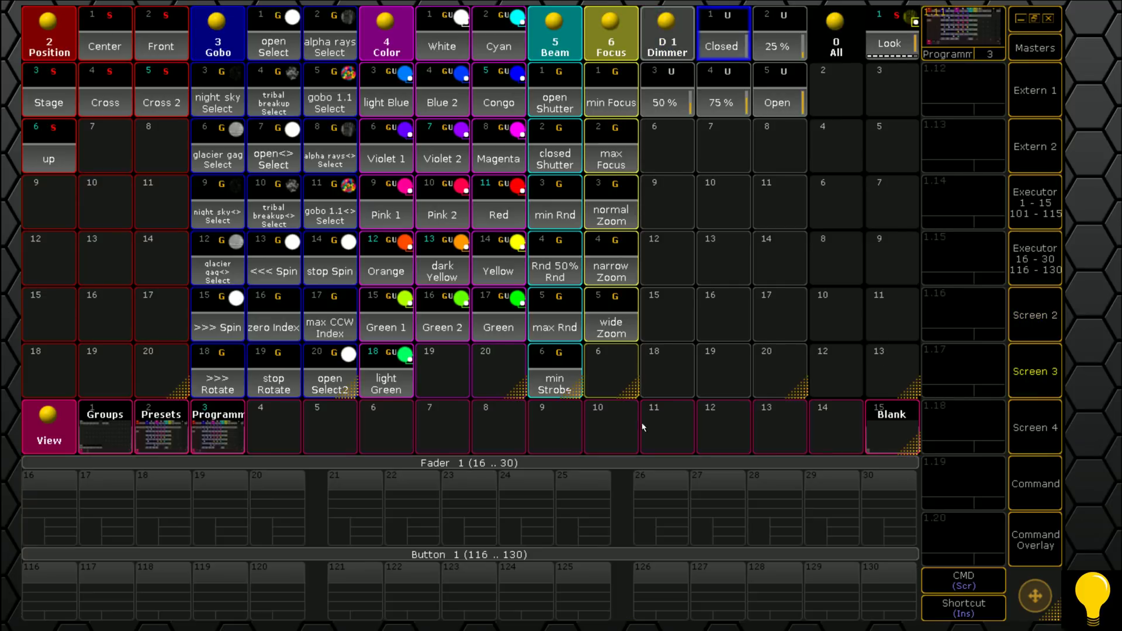
left_click(105, 409)
- Add a Views pool along the last free row of Screen 4 and recall Presets and finally Groups there
left_click(1016, 439)
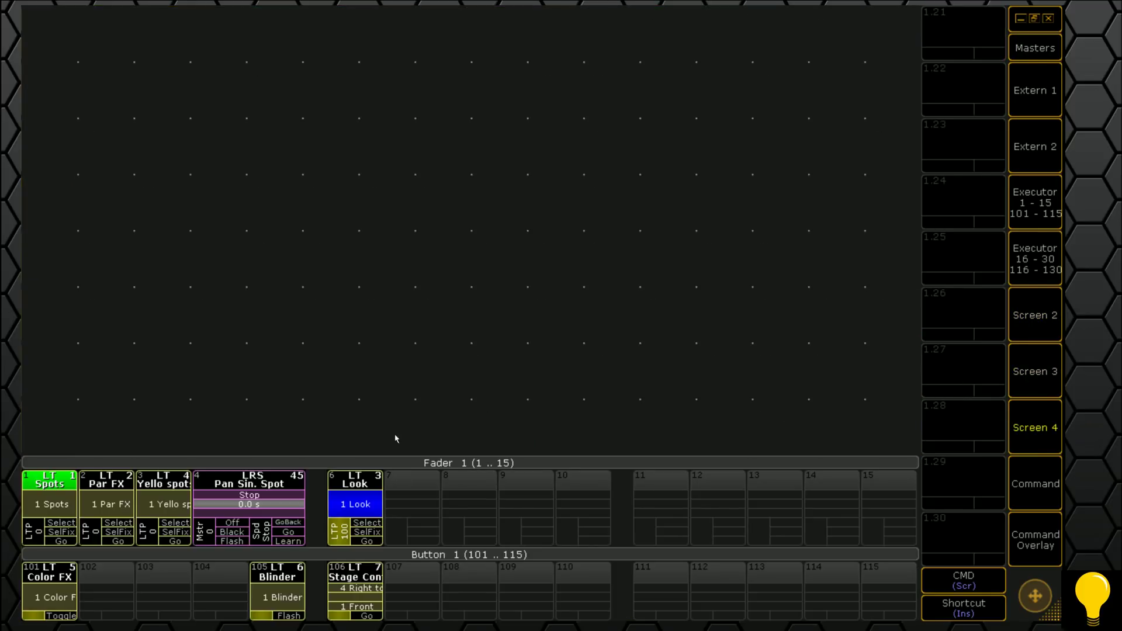
left_click(407, 401)
left_click(432, 421)
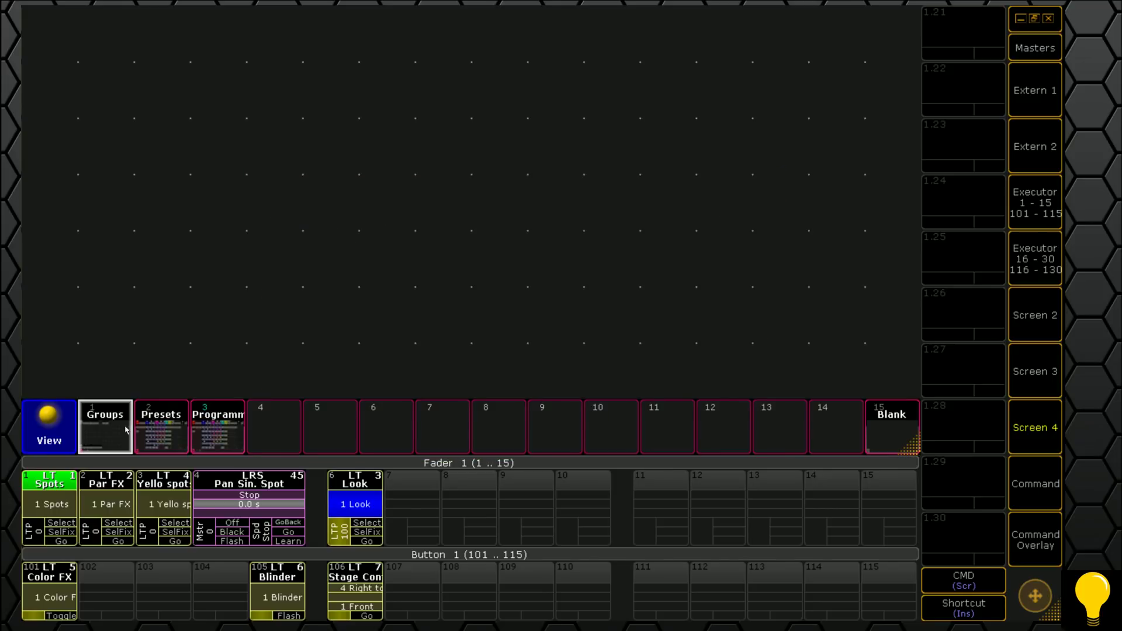
left_click(162, 431)
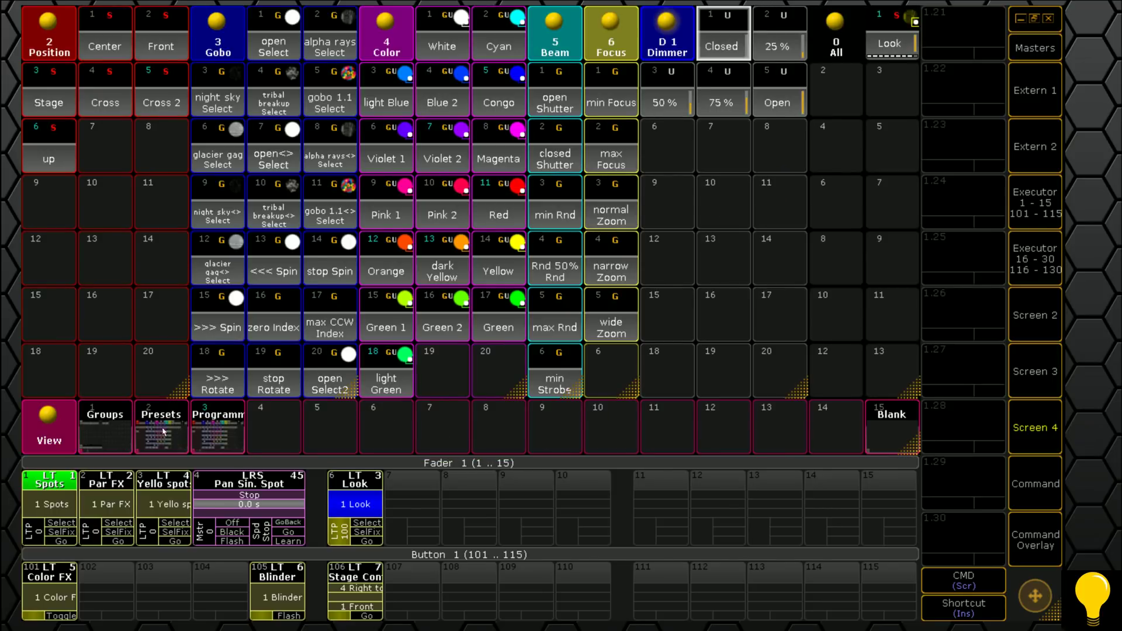
left_click(111, 445)
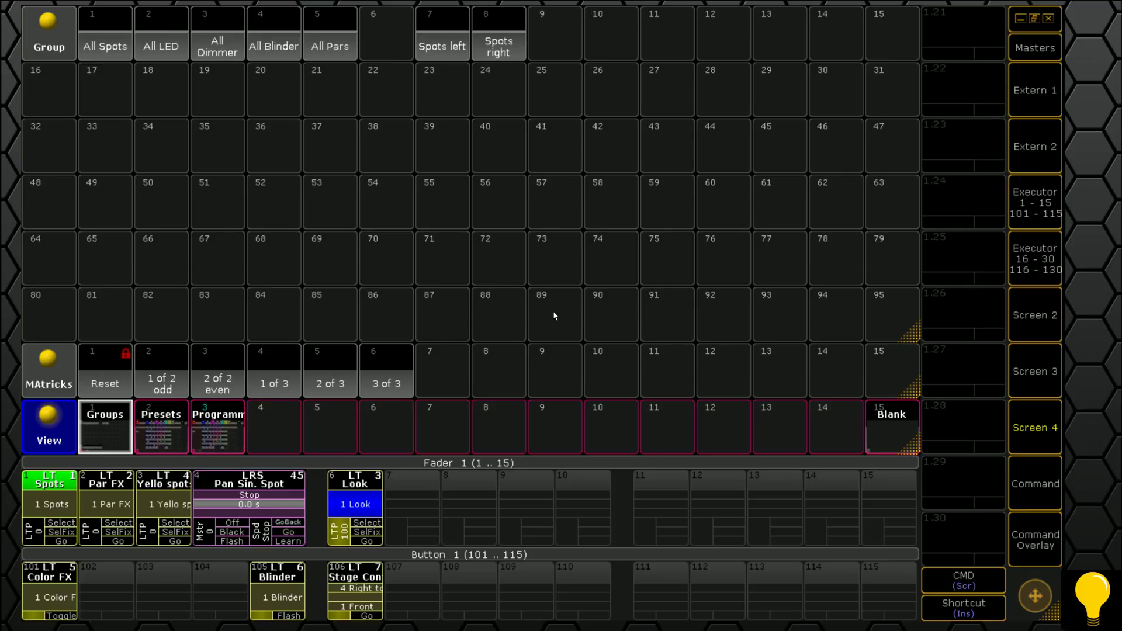
- Open the console's User & Profiles Setup
left_click(1041, 484)
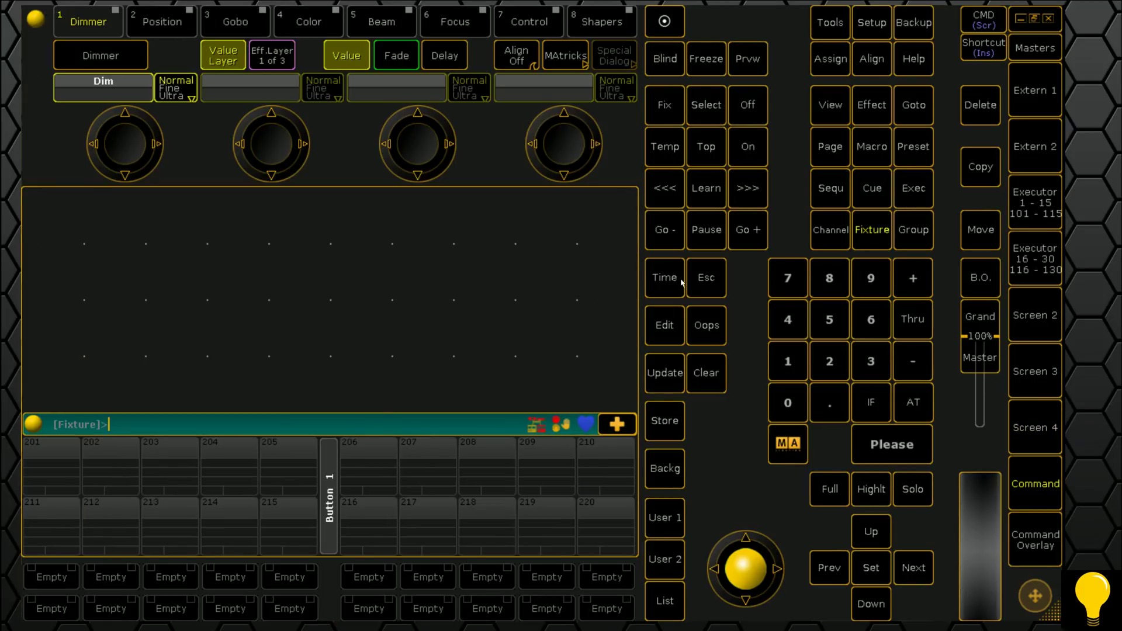
left_click(871, 22)
left_click(274, 485)
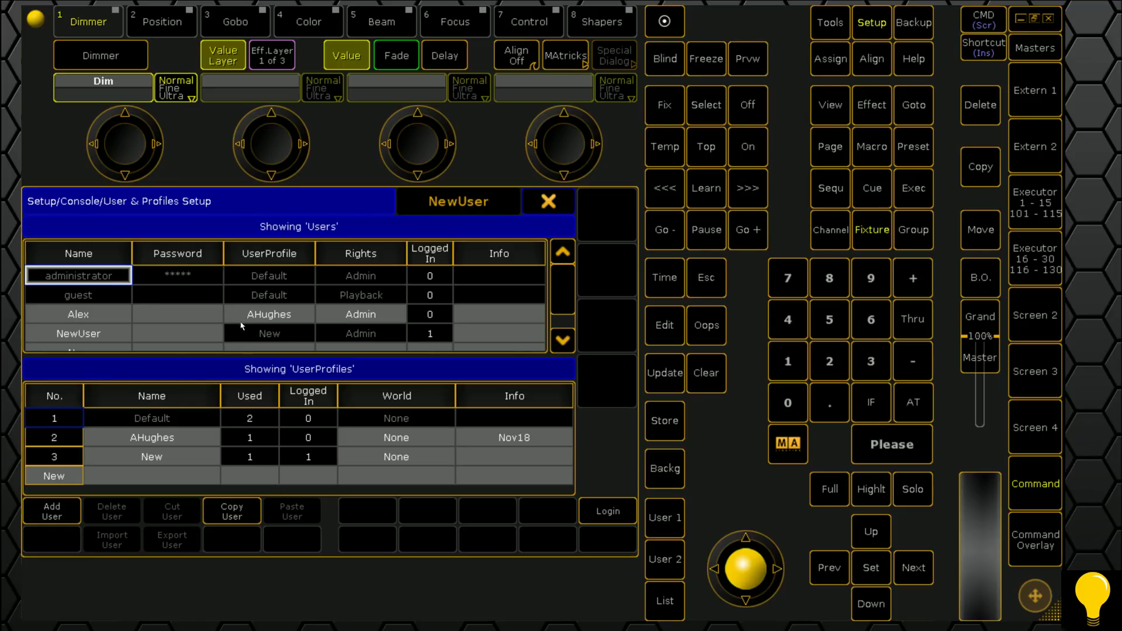
- View the export destination choices for the user profile New without exporting it
left_click(155, 460)
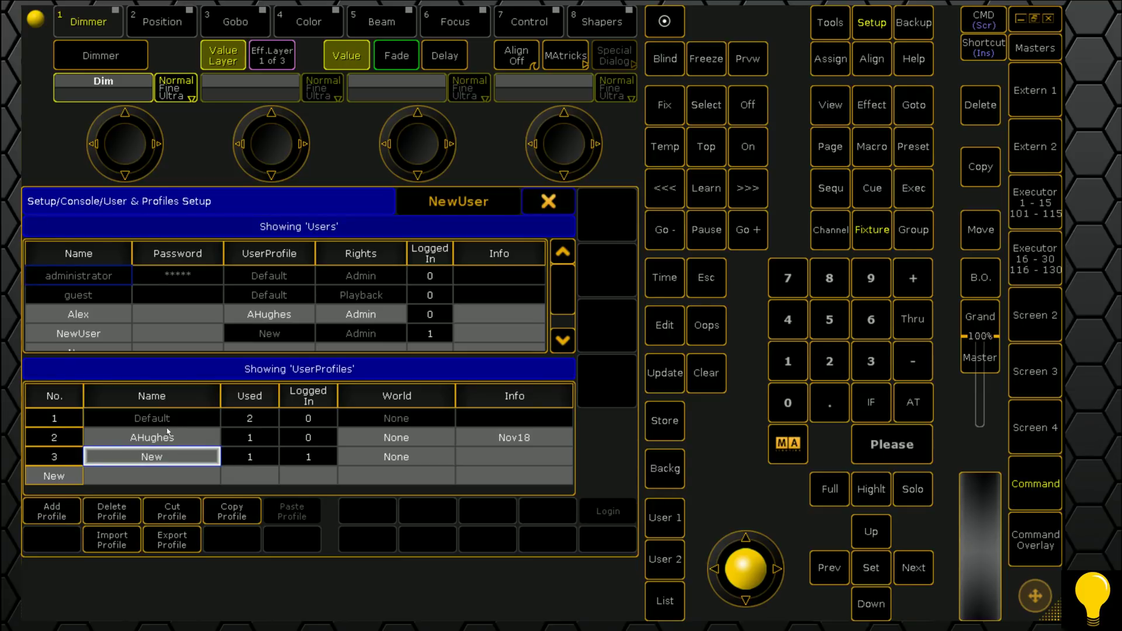
left_click(173, 544)
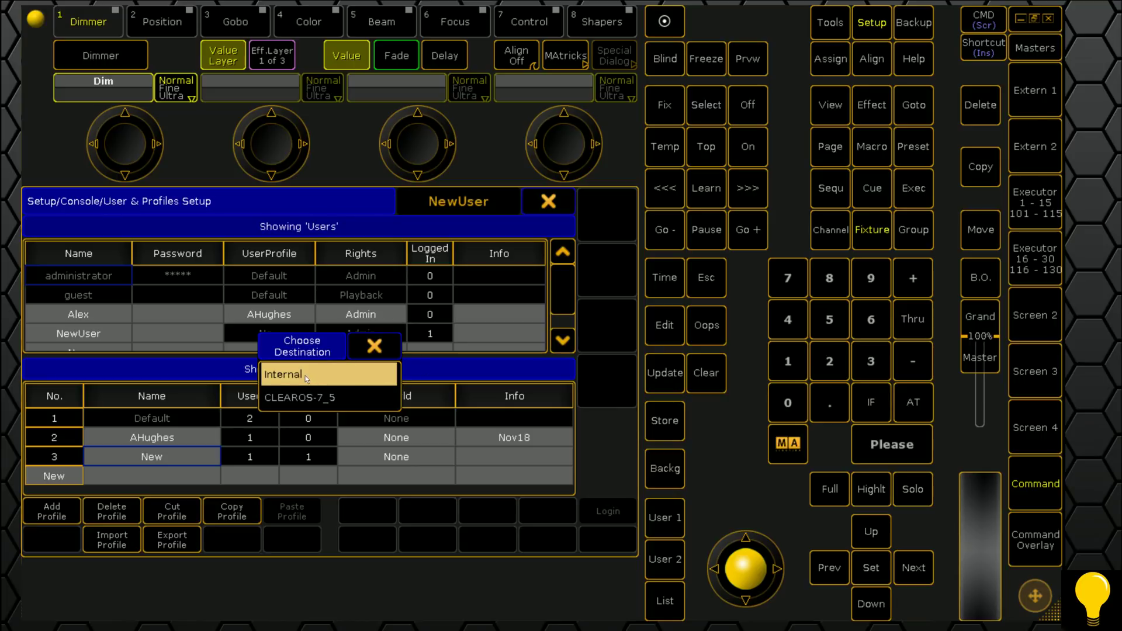
key("Down")
key("Up")
left_click(375, 347)
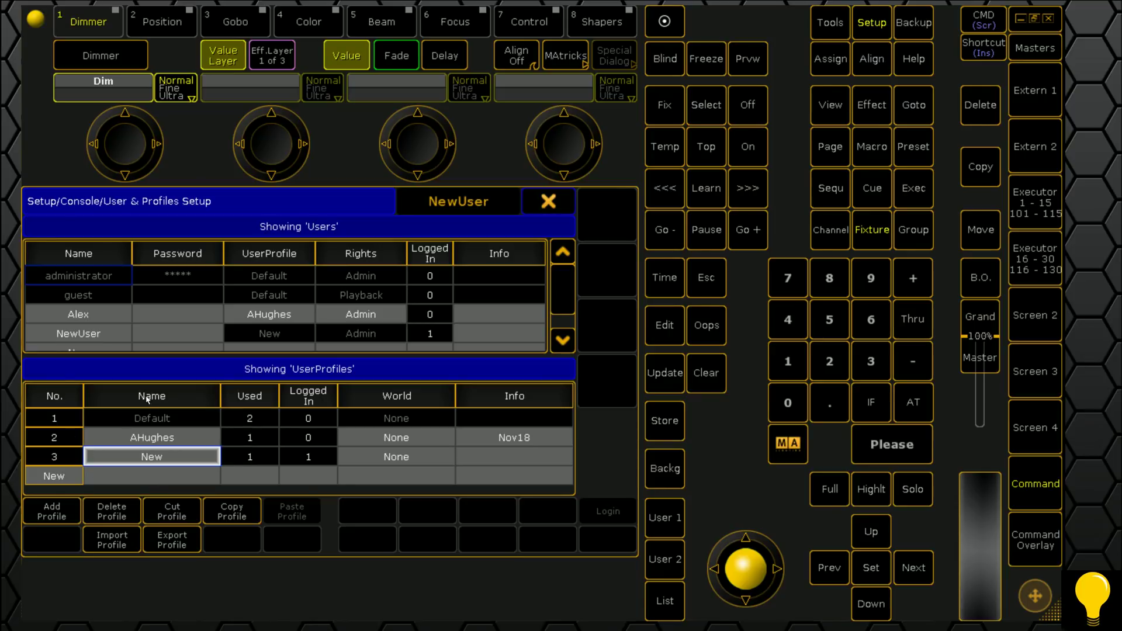
- Remove the Admin user listed directly above NewUser, the one assigned to UserProfile 2
left_click(98, 318)
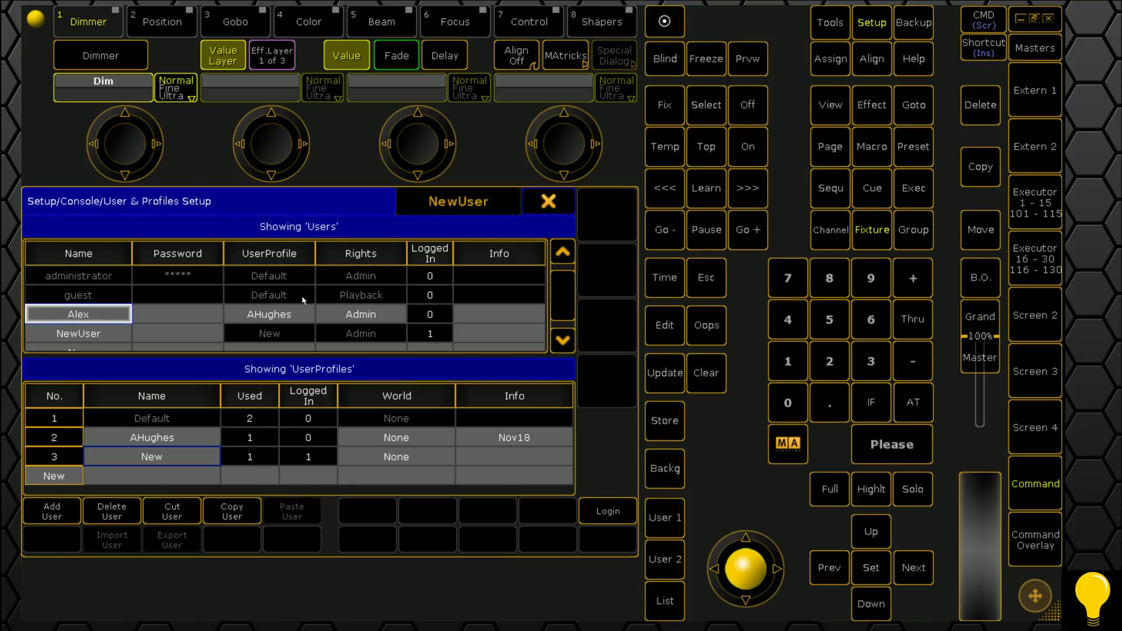
left_click(276, 319)
left_click(165, 440)
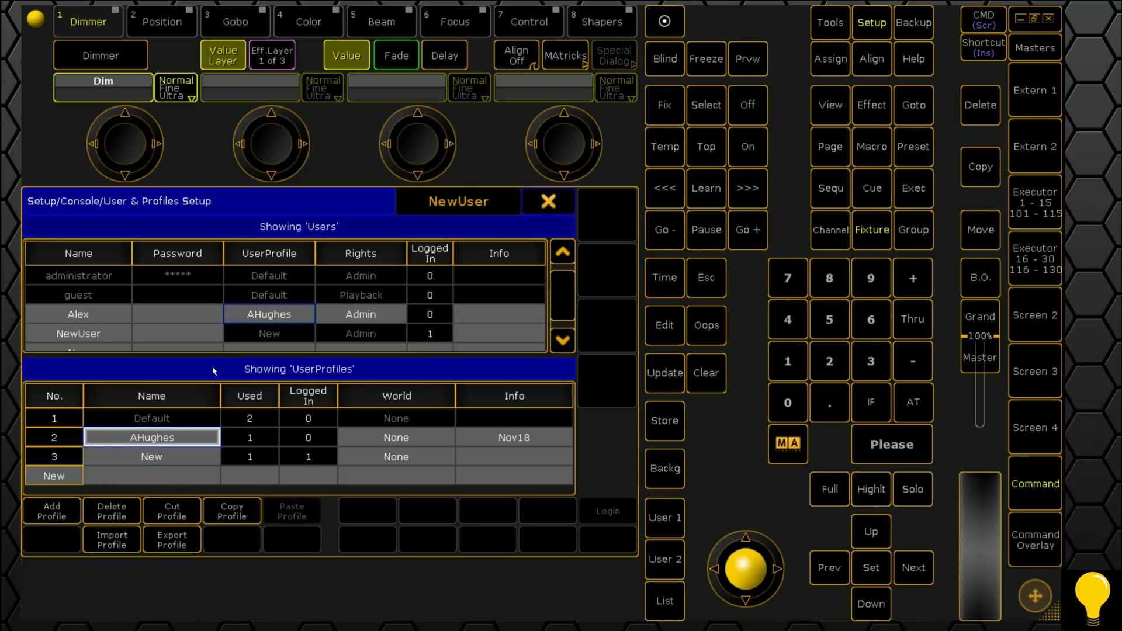
left_click(269, 321)
left_click(102, 319)
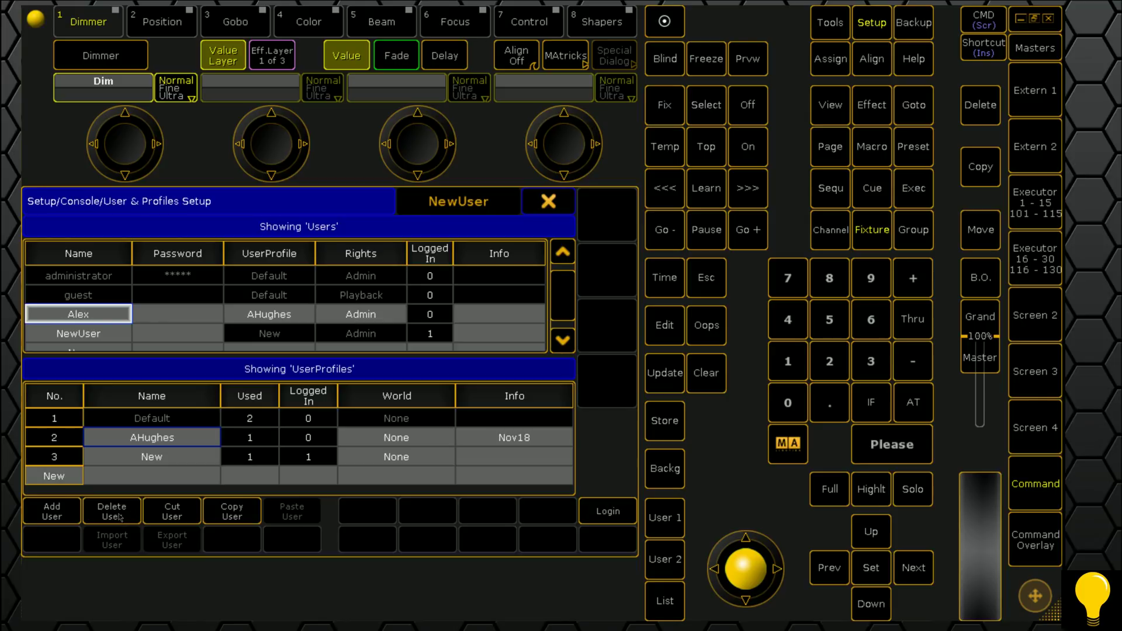
left_click(166, 504)
- Add a new user to the Users list and enter the person's first name as its name
left_click(74, 336)
left_click(74, 337)
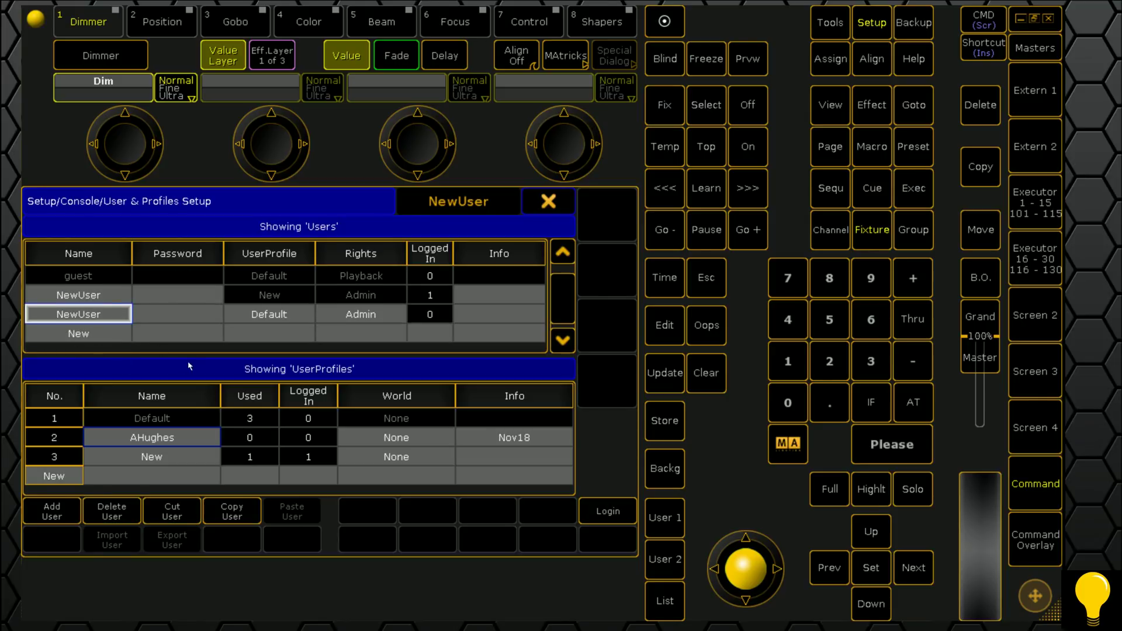
type("Alex")
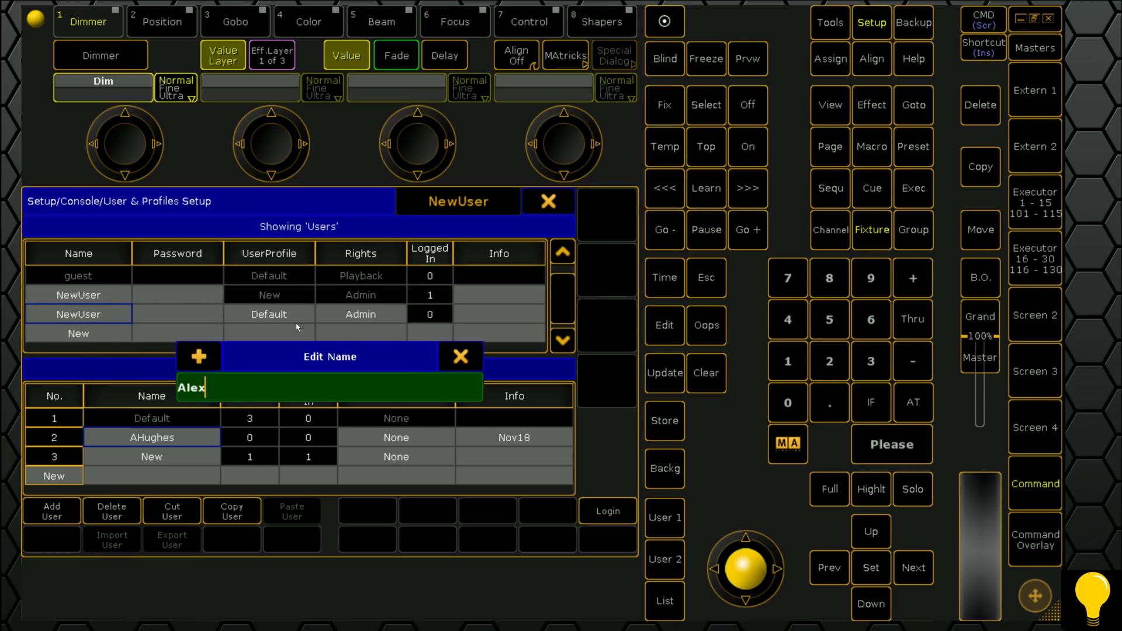
key("Return")
- Assign UserProfile 2 to the newly added user, log in as that user and leave the setup
left_click(269, 314)
left_click(269, 315)
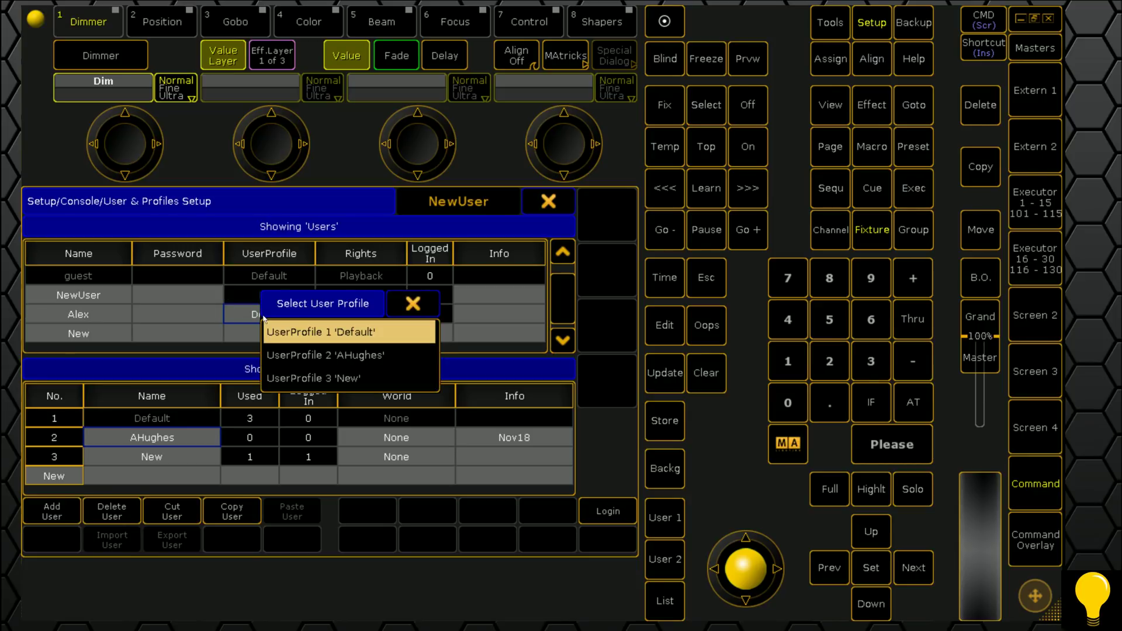
left_click(354, 359)
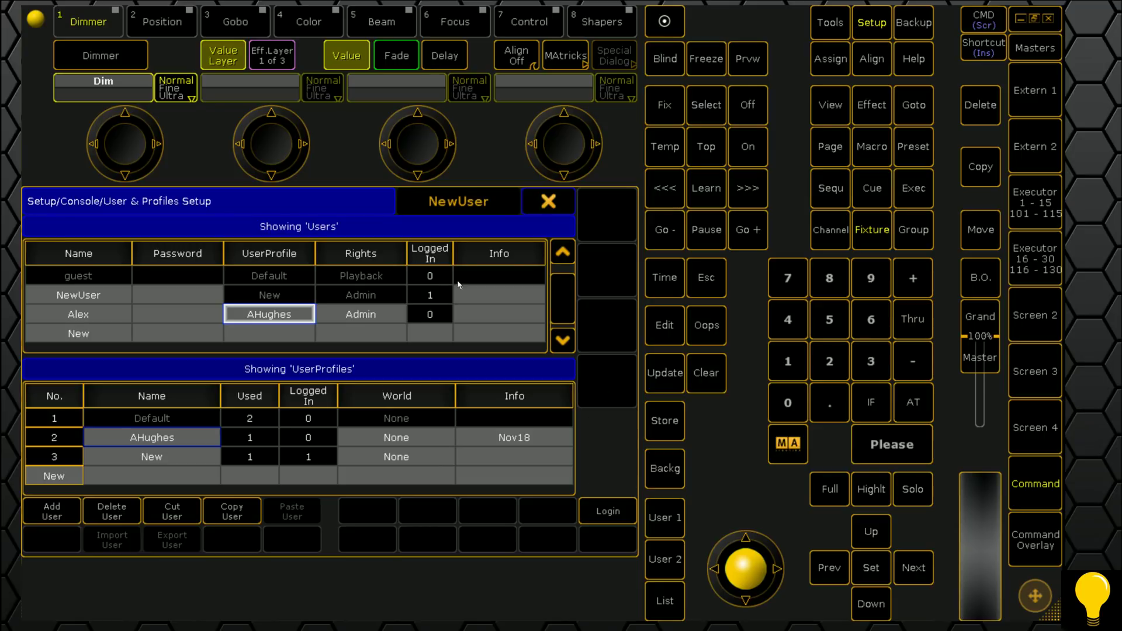
left_click(611, 512)
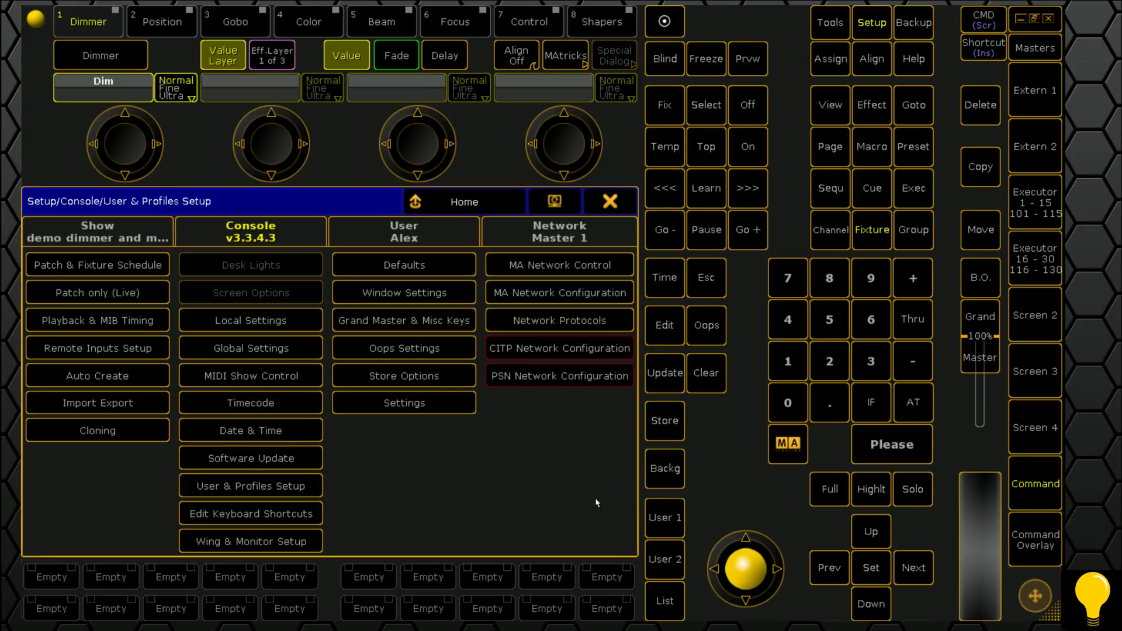
left_click(610, 201)
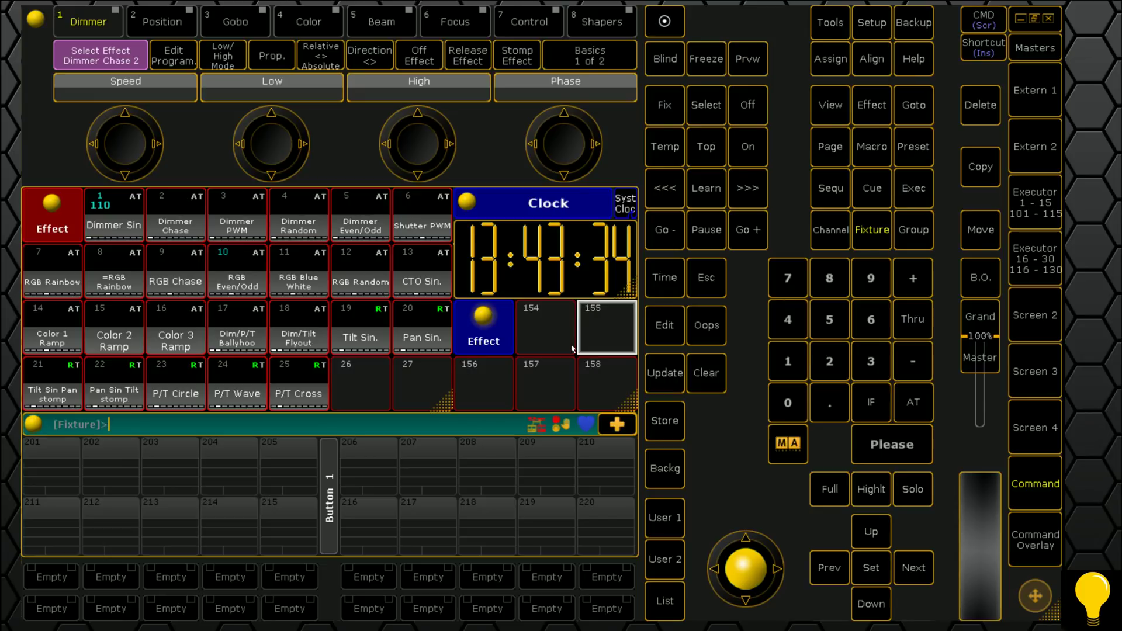
- Go through the stored Groups, Presets, Support, FX, Programmer and Layouts views on Screen 2
scroll(572, 348, "up", 6)
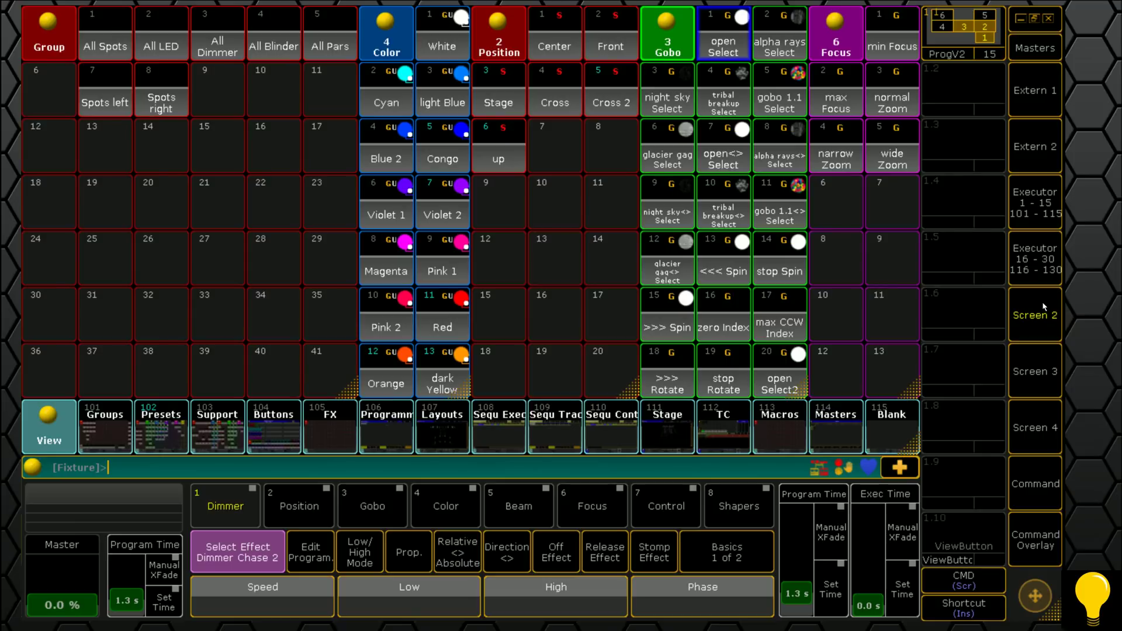
left_click(1043, 308)
left_click(102, 412)
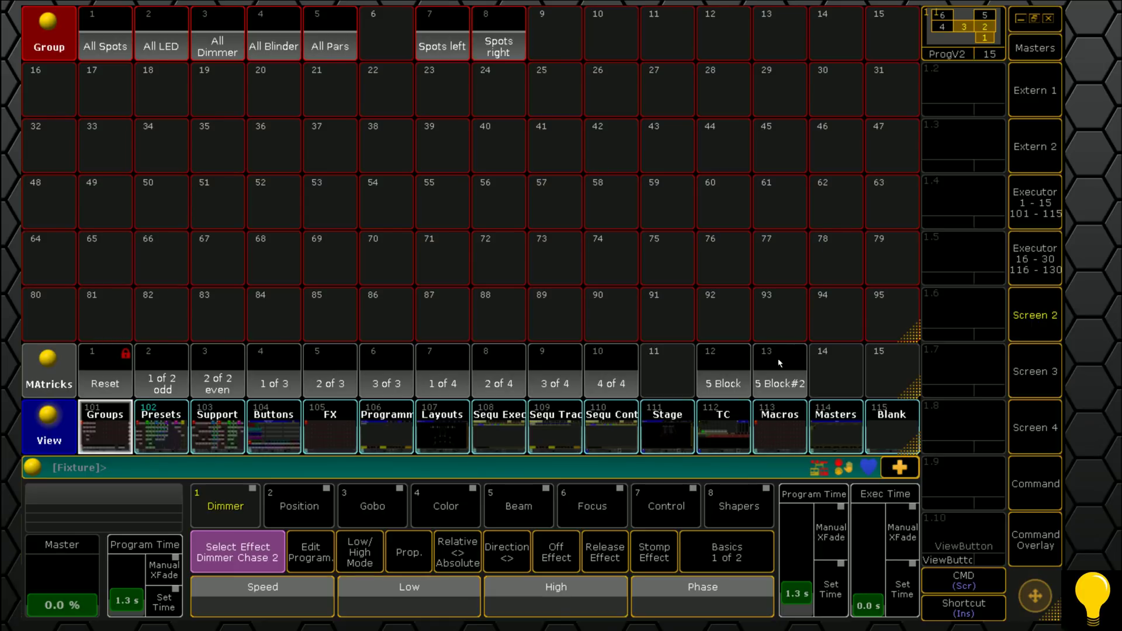
left_click(167, 435)
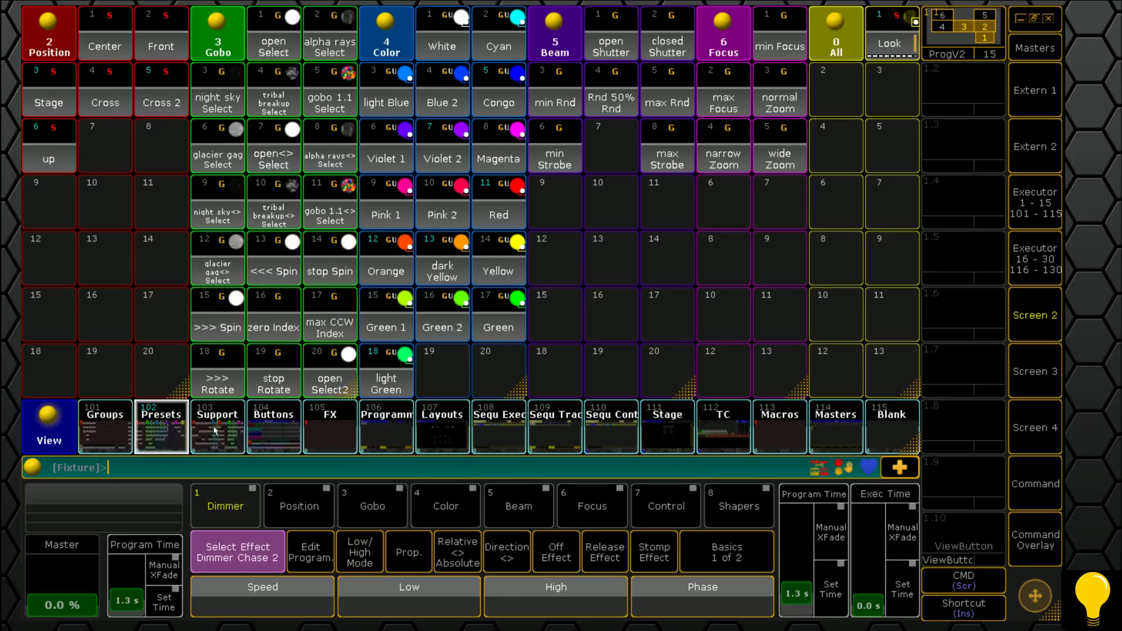
left_click(209, 448)
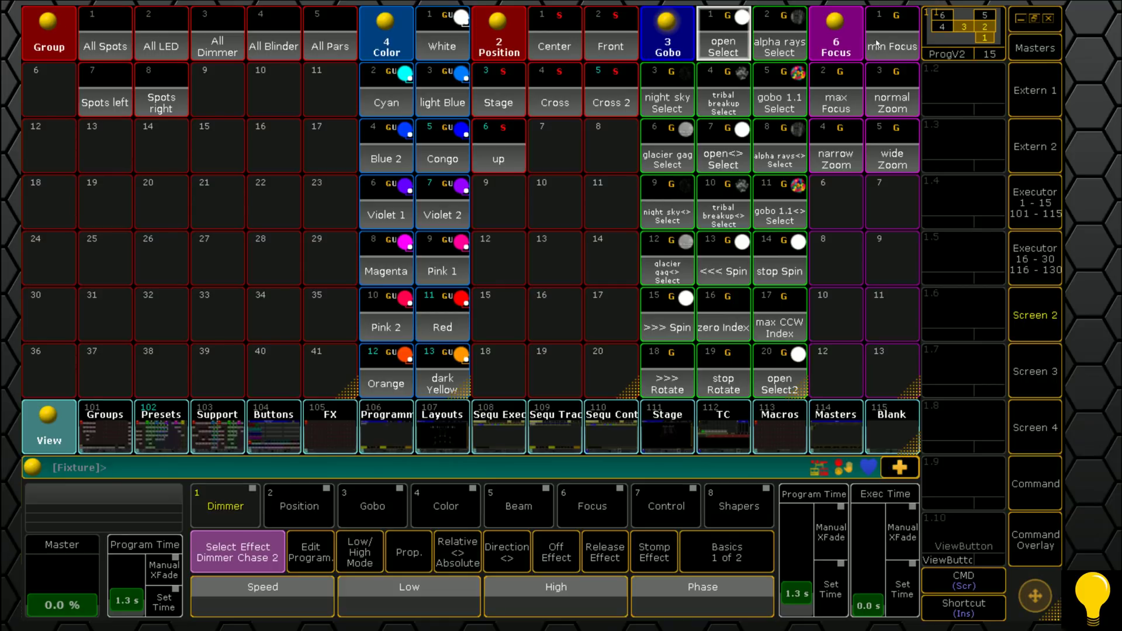
left_click(307, 443)
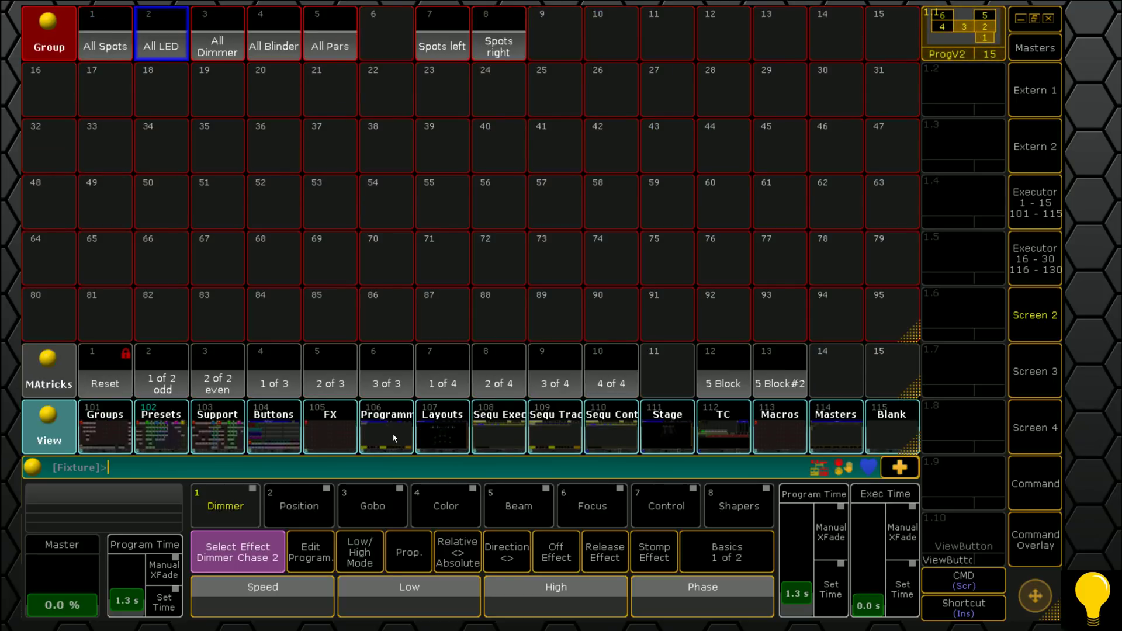
left_click(411, 422)
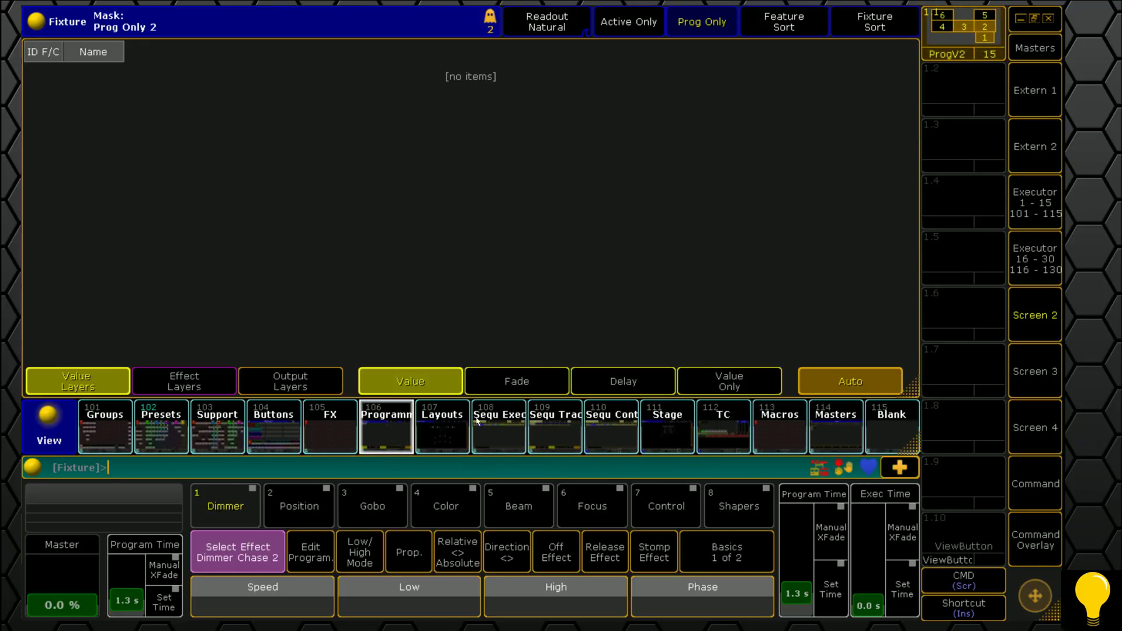
left_click(438, 427)
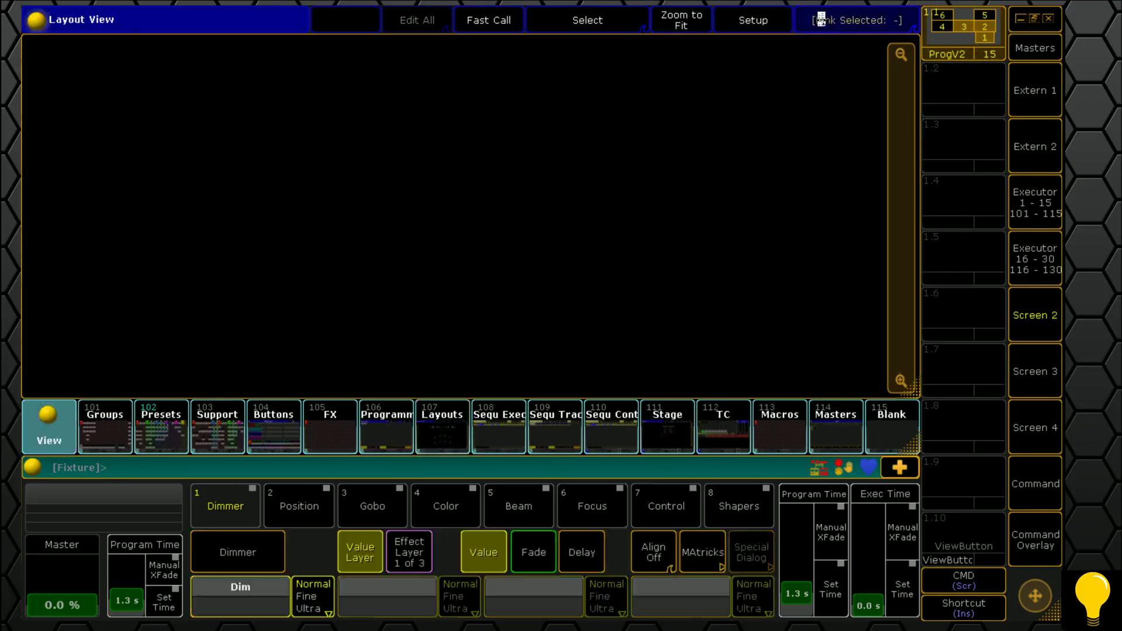
- Compare the three stored sequence views, Sequ Exec, Sequ Trac and Sequ Cont, on Screen 2
left_click(494, 442)
left_click(565, 435)
left_click(504, 435)
left_click(599, 438)
left_click(576, 435)
left_click(631, 431)
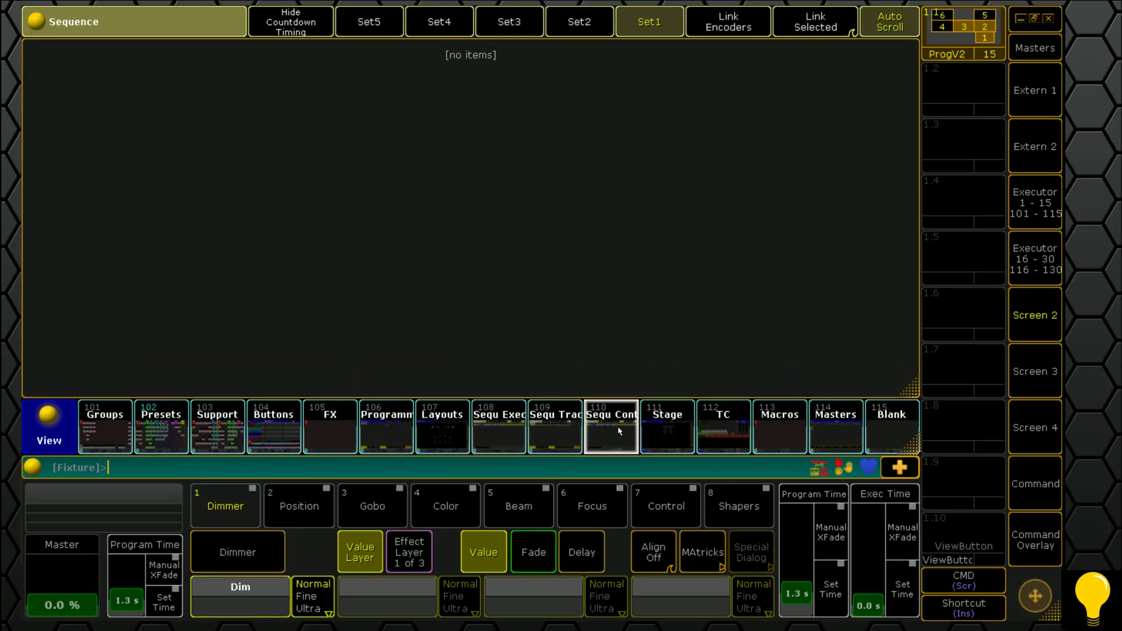
- Go through the Stage, TC, Macros, Masters and Blank views on Screen 2, and recall the Groups view on Screen 3
left_click(674, 430)
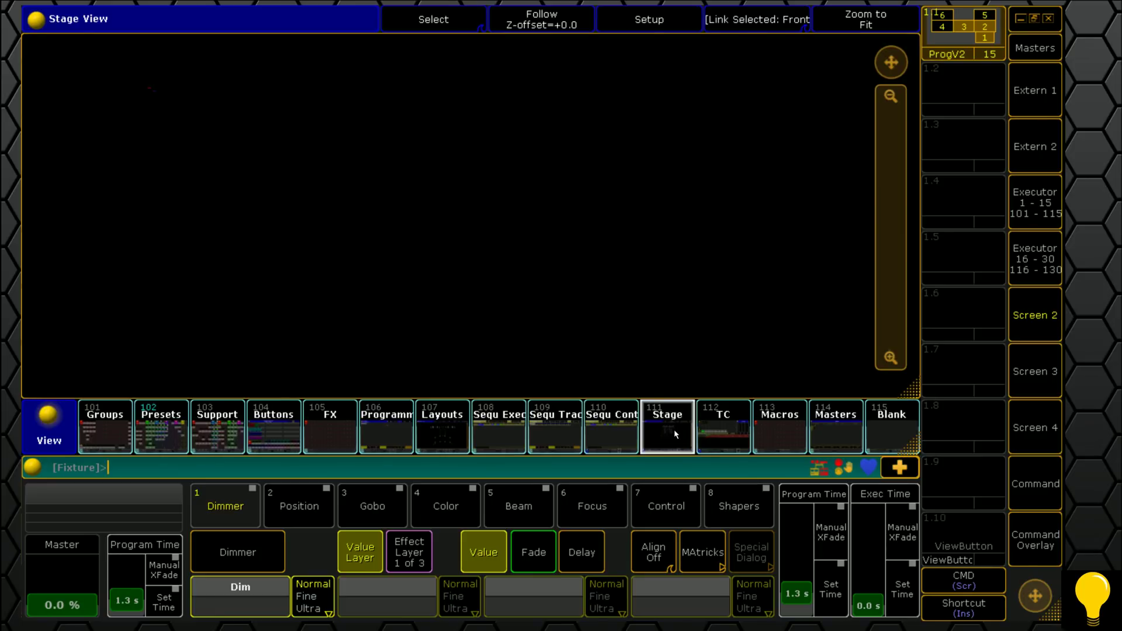
left_click(728, 435)
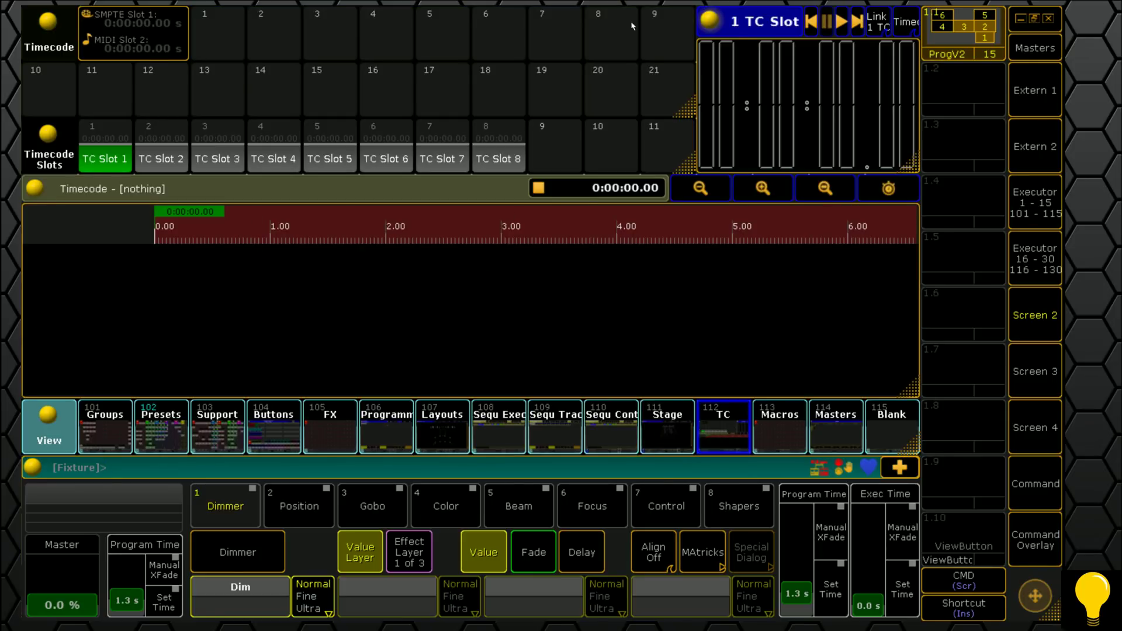
left_click(774, 437)
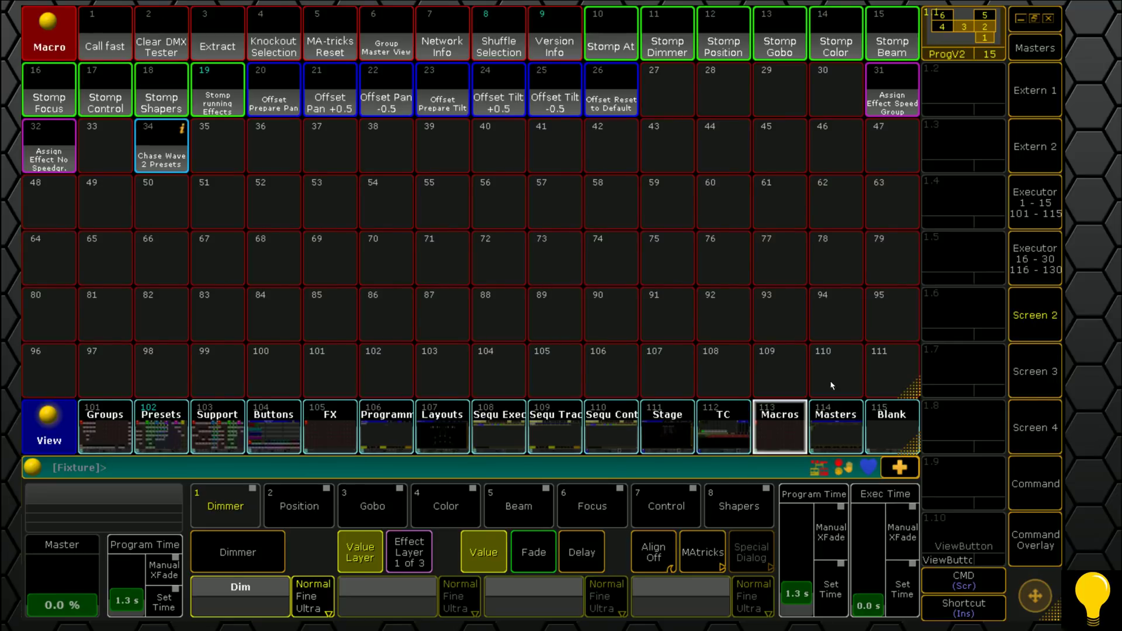
left_click(833, 418)
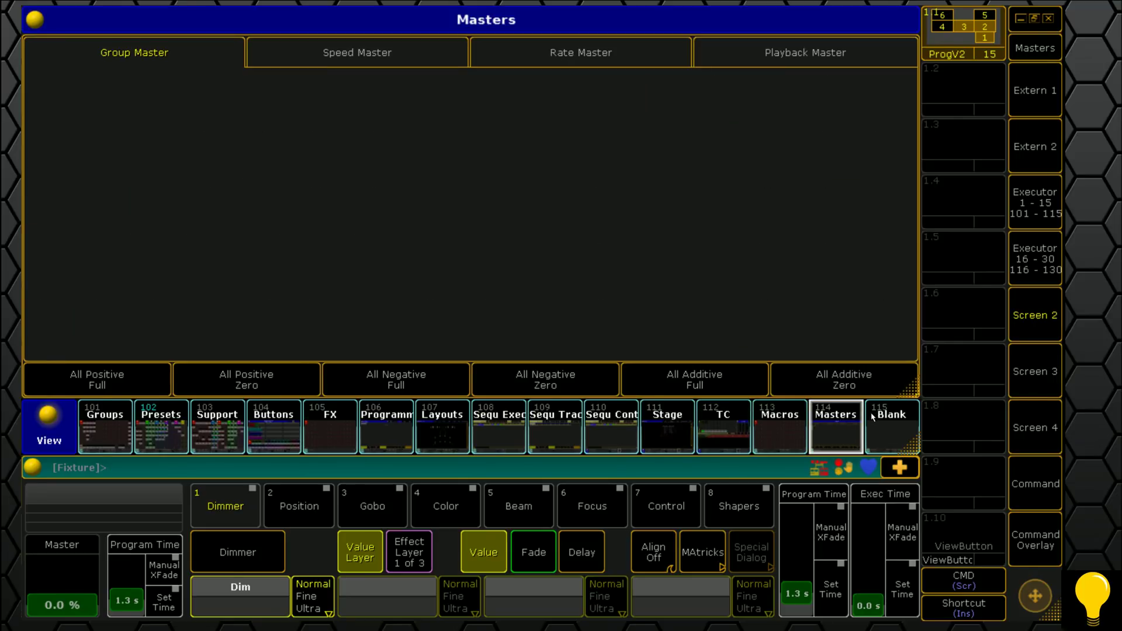
left_click(901, 423)
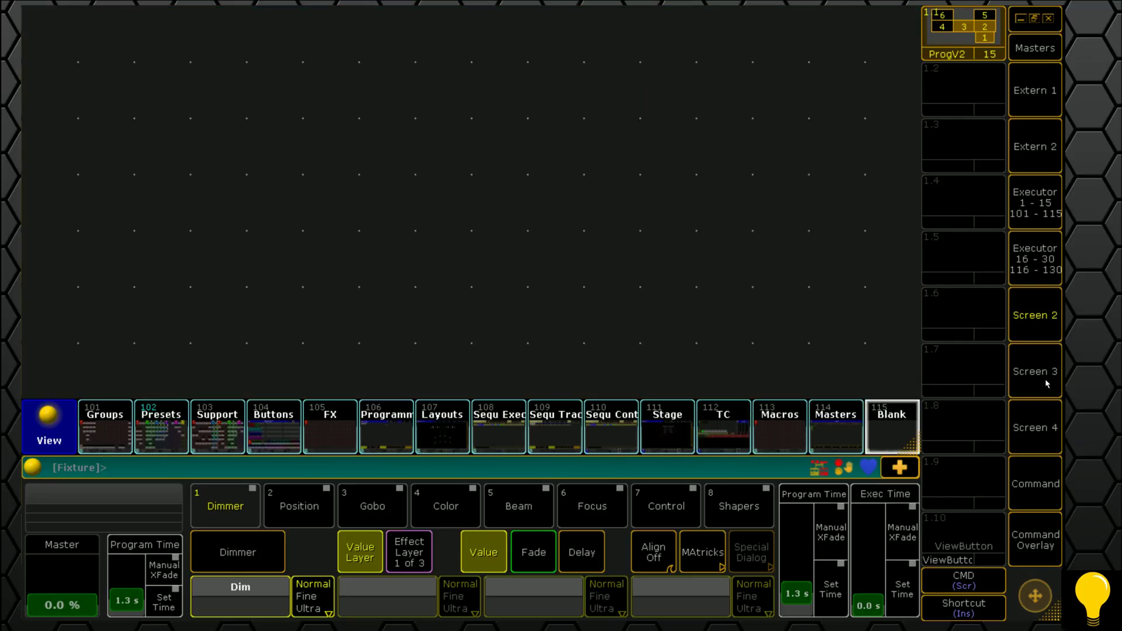
left_click(363, 435)
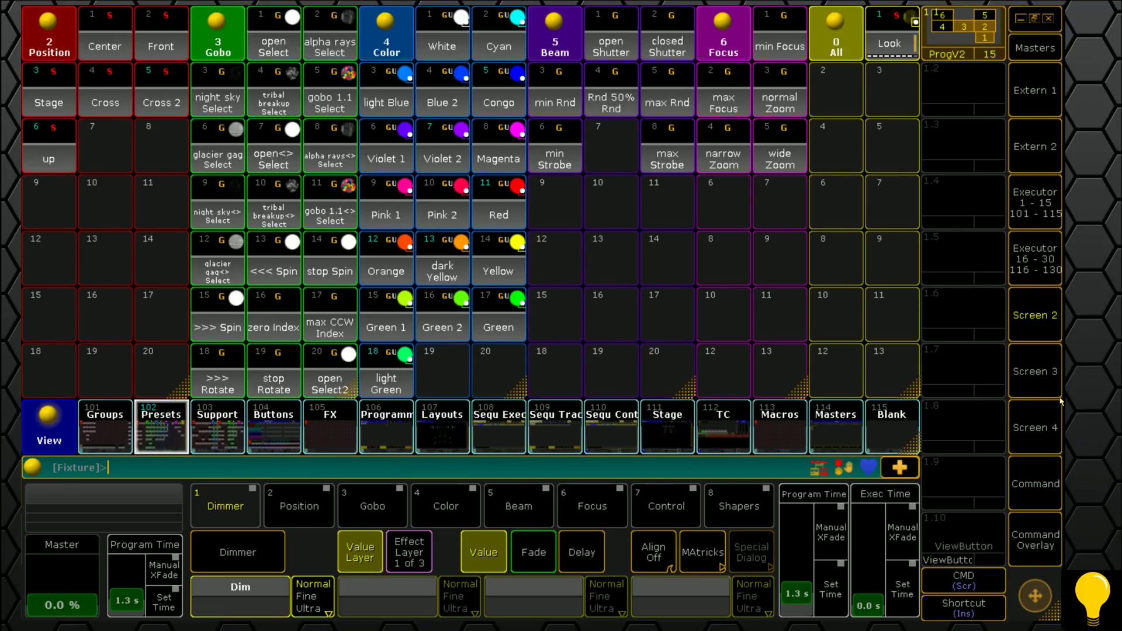
left_click(104, 438)
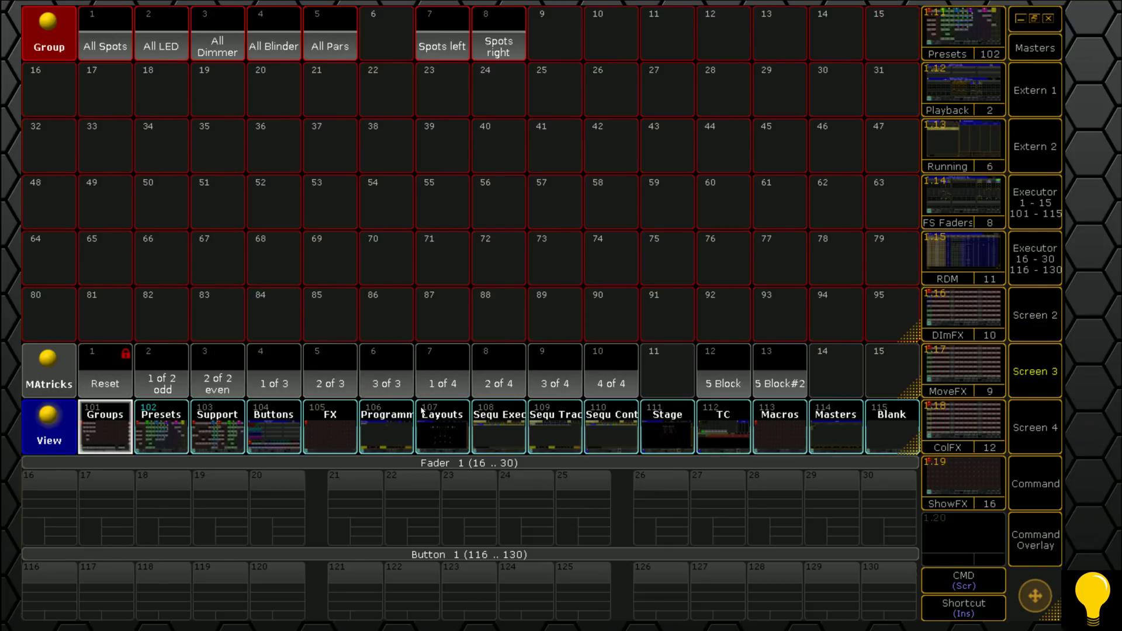
- Shorten the Layout View window on Screen 4 by one row and add a Views pool in the freed row
left_click(1036, 434)
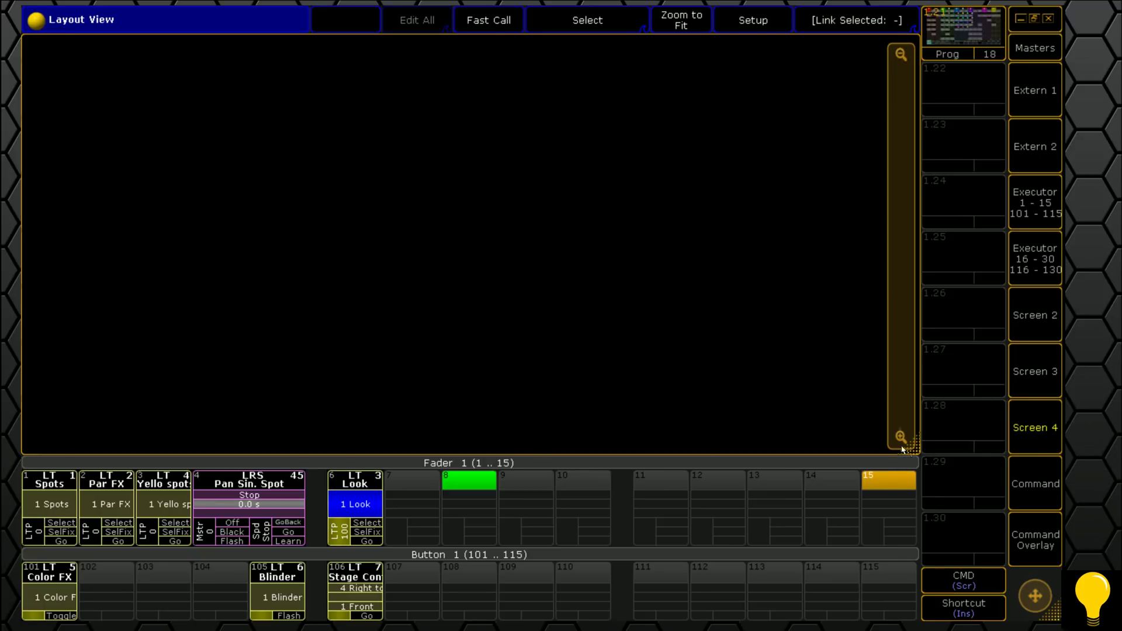
left_click_drag(909, 448, 912, 398)
left_click(52, 418)
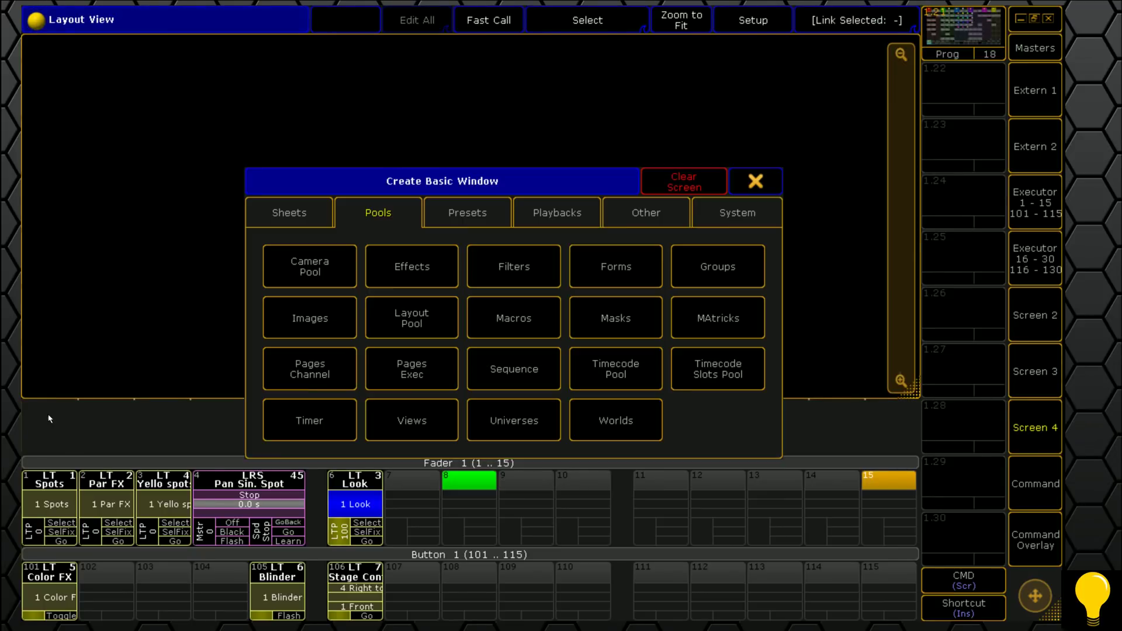
left_click(389, 426)
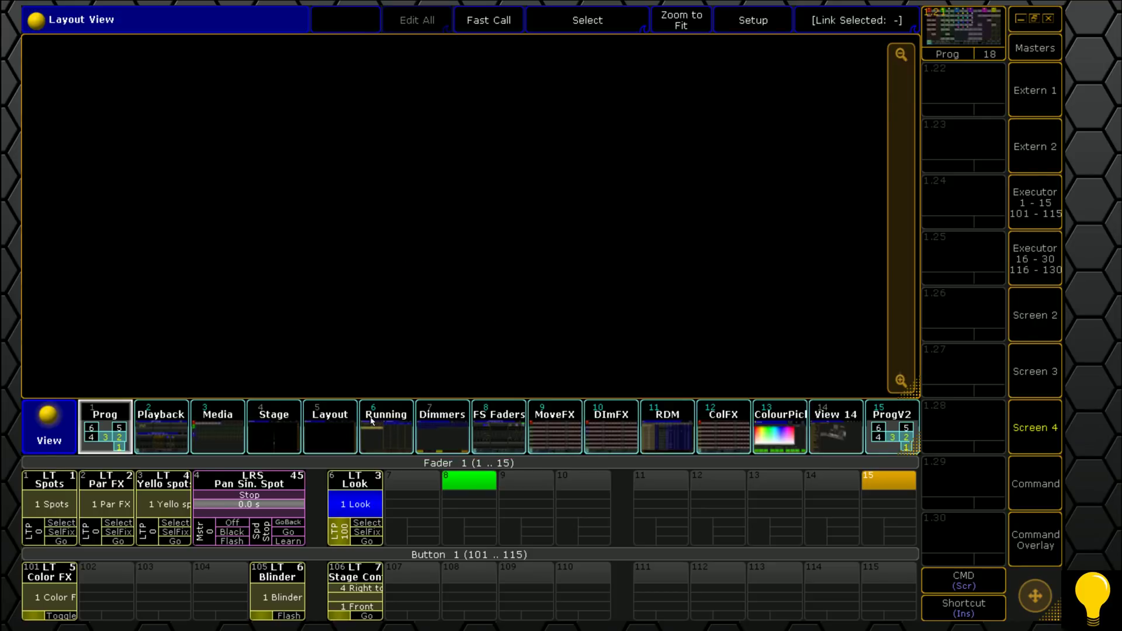
- Make the Views pool on Screen 4 begin at view 101 Groups and span the full row through view 115 Blank
scroll(455, 407, "down", 1)
scroll(456, 407, "up", 1)
scroll(455, 408, "up", 1)
scroll(456, 408, "down", 2)
scroll(455, 408, "down", 4)
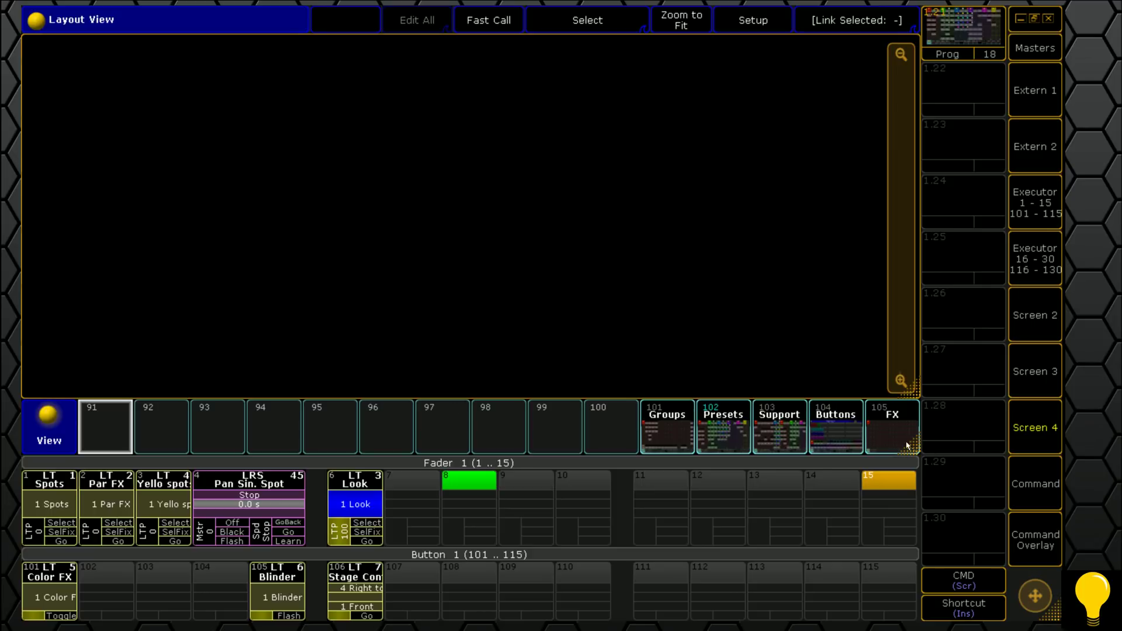
left_click_drag(912, 447, 134, 442)
scroll(115, 435, "down", 1)
scroll(115, 433, "down", 5)
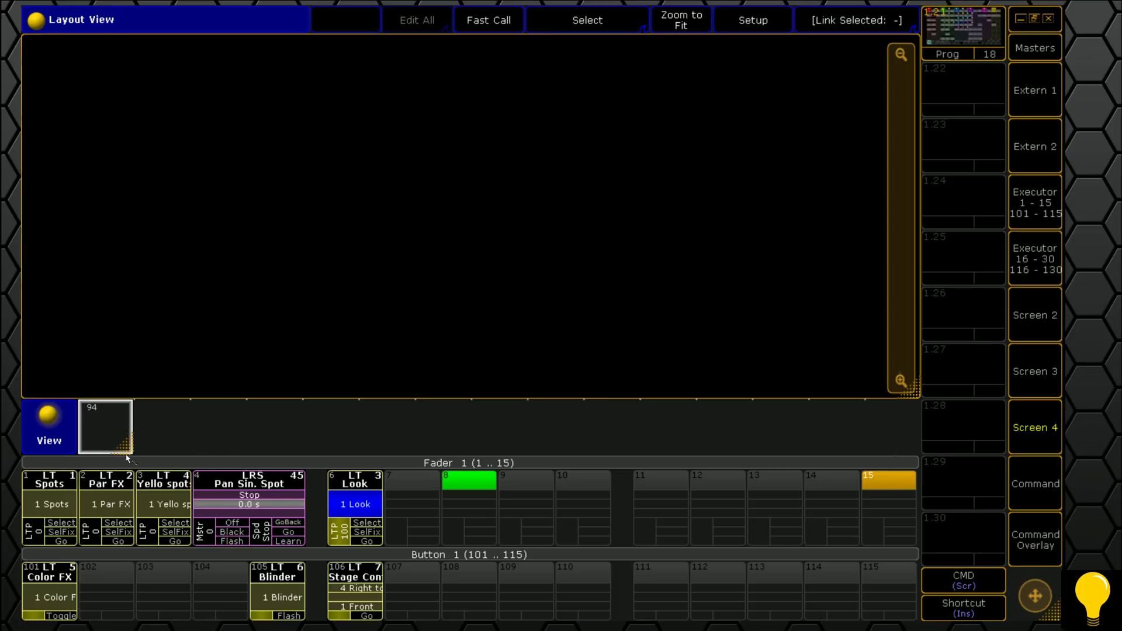
left_click_drag(126, 458, 903, 454)
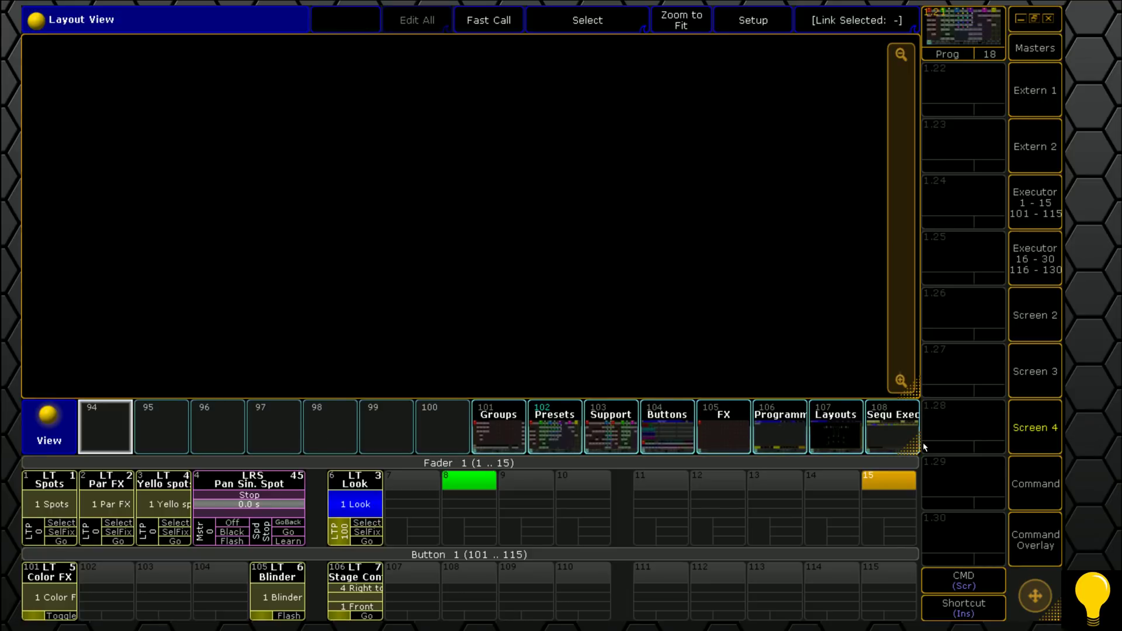
left_click_drag(924, 447, 134, 455)
scroll(116, 425, "down", 2)
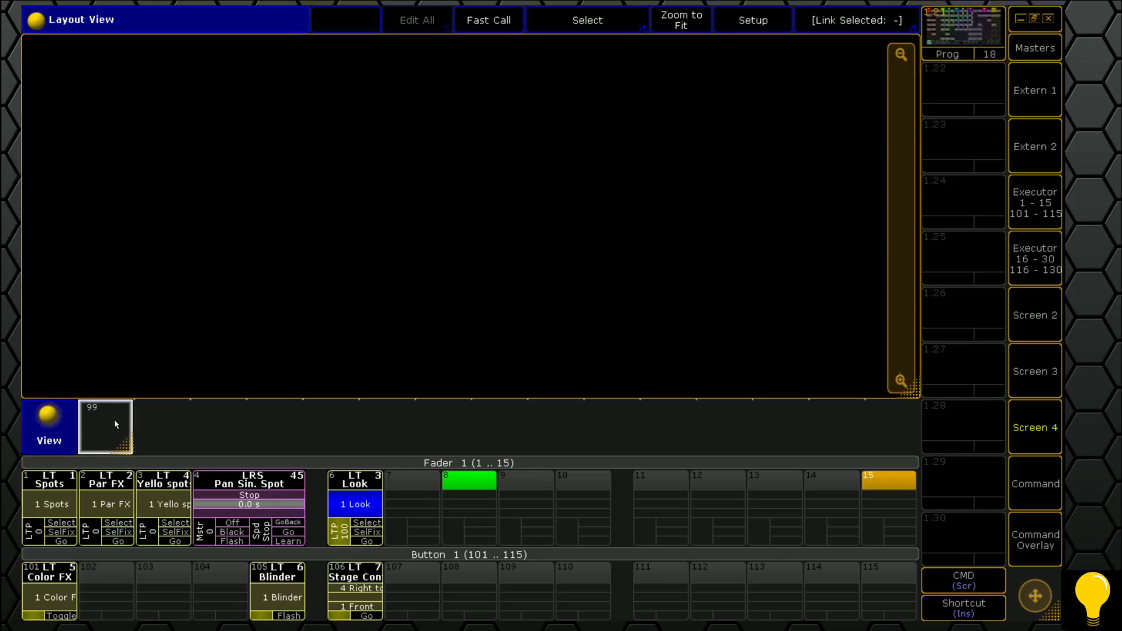
scroll(114, 419, "down", 2)
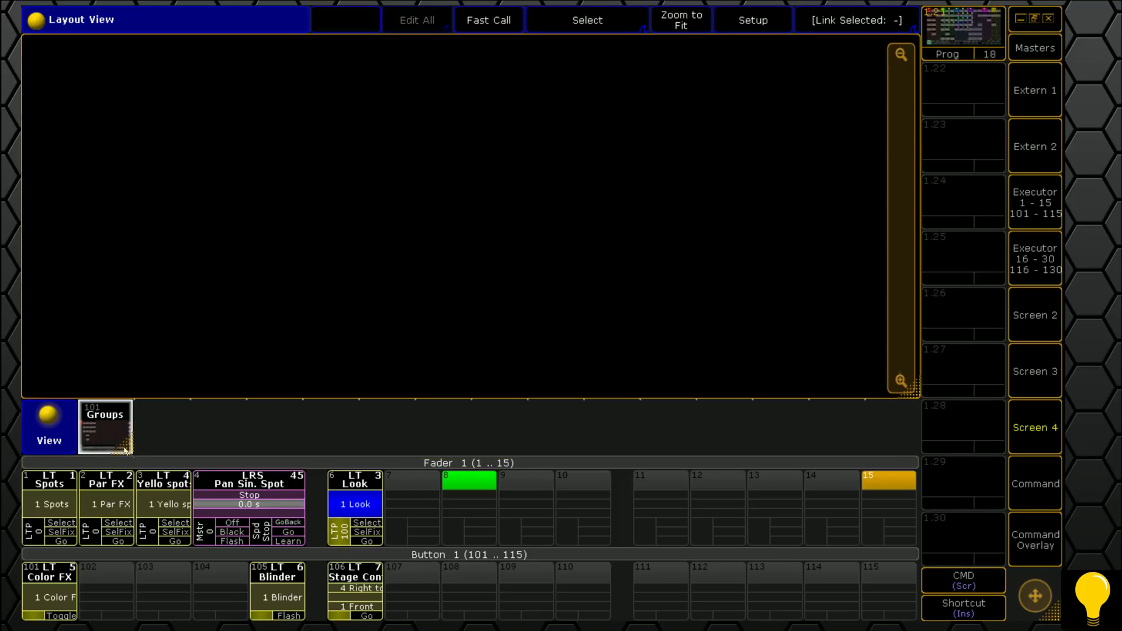
left_click_drag(915, 437, 917, 438)
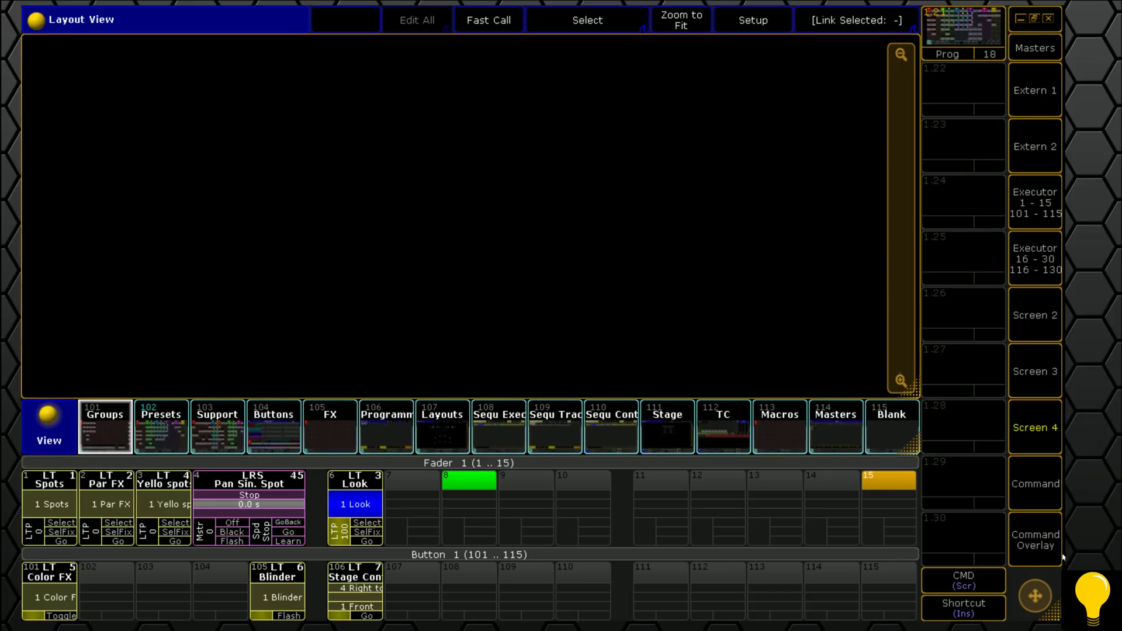
- Store the Screen 4 arrangement over the Prog view on view button 1.21 and close the command overlay
left_click(1039, 541)
left_click(617, 594)
left_click(973, 26)
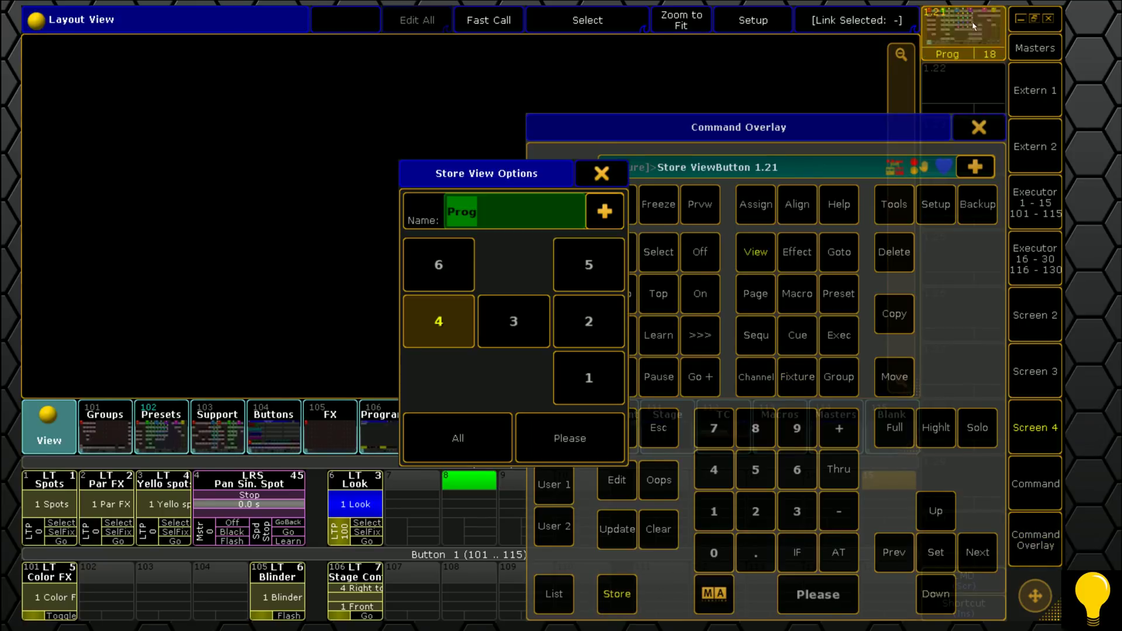
left_click(560, 447)
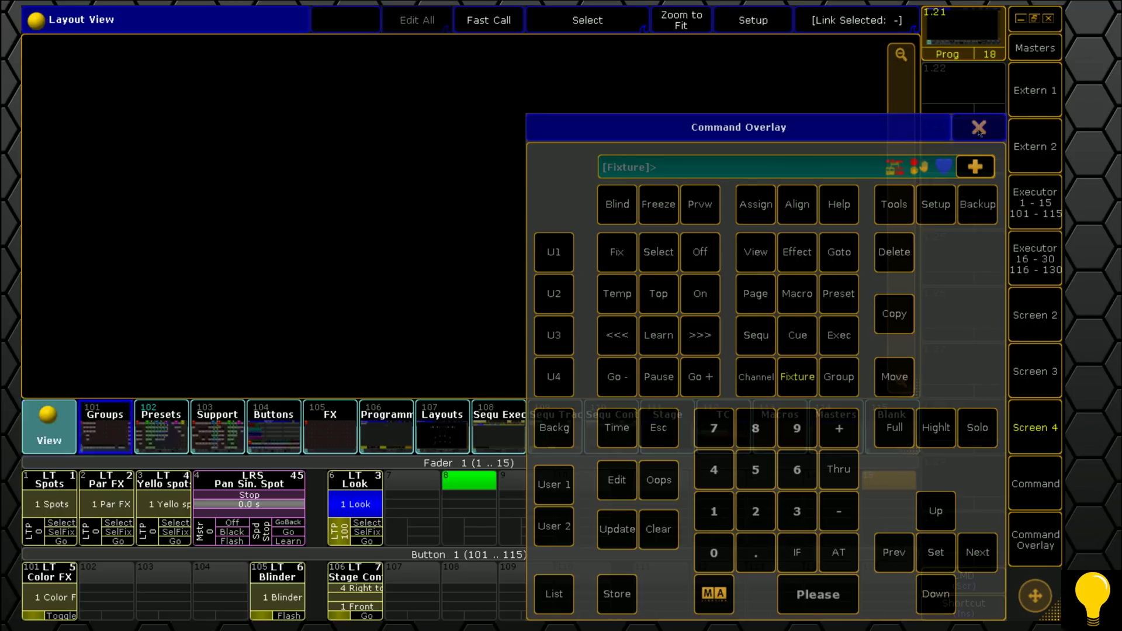
left_click(979, 128)
- Test the new Views pool on Screen 4 by recalling several views, including Groups, FX, Programmer and Layouts
left_click(161, 427)
left_click(105, 427)
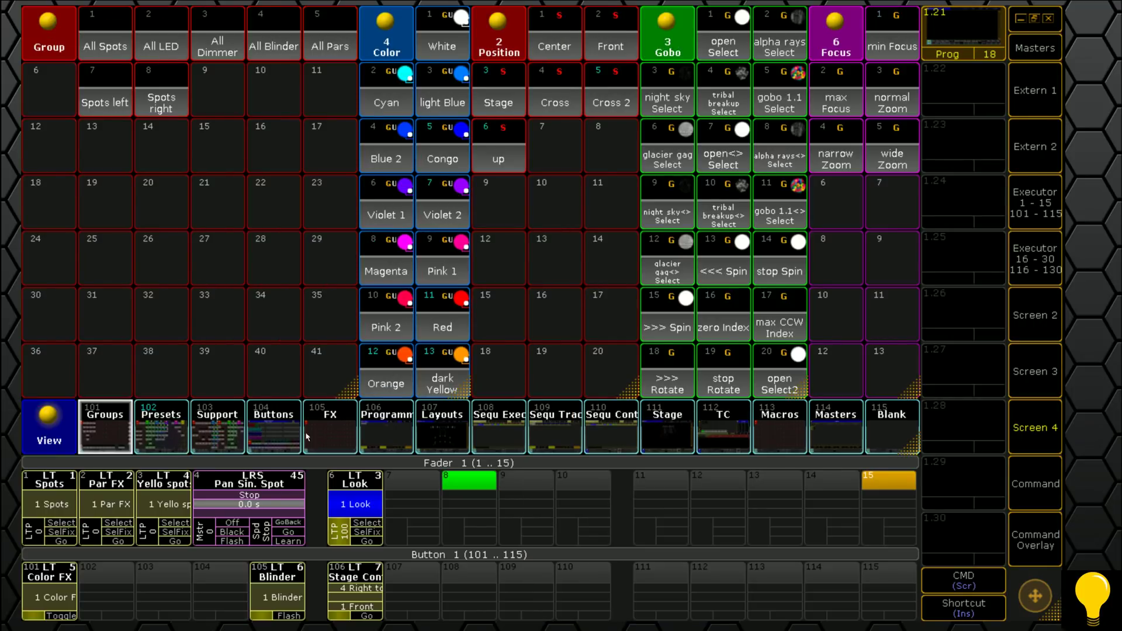
left_click(315, 432)
left_click(387, 429)
left_click(443, 429)
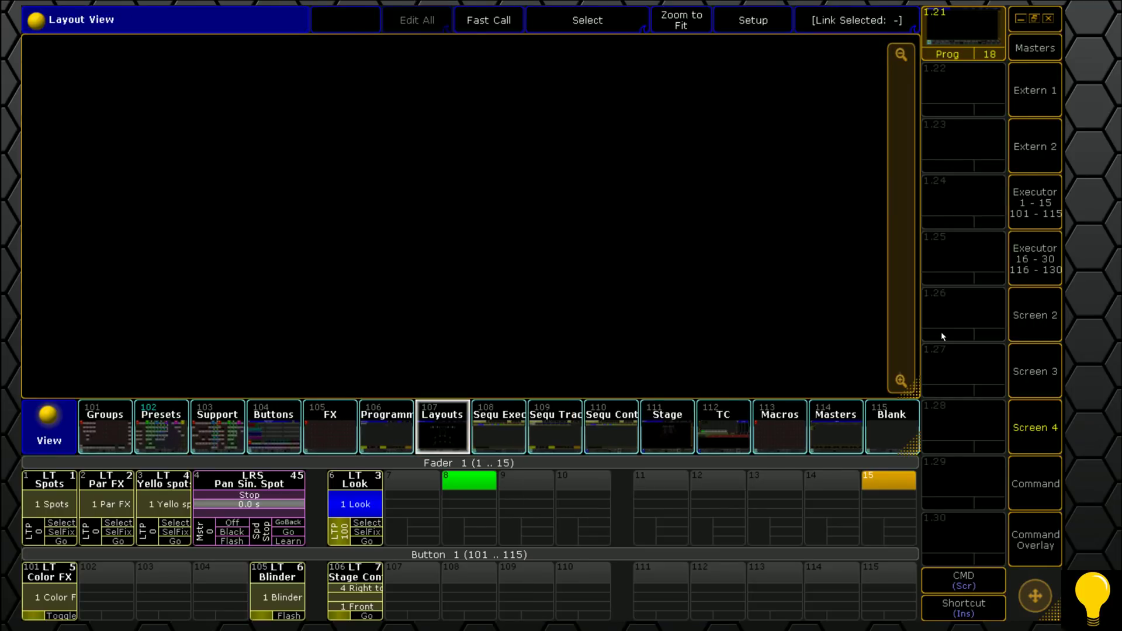
- Go through the Playback, Running, FS Faders, DImFX, MoveFX and ColFX view buttons on Screen 3
left_click(1043, 379)
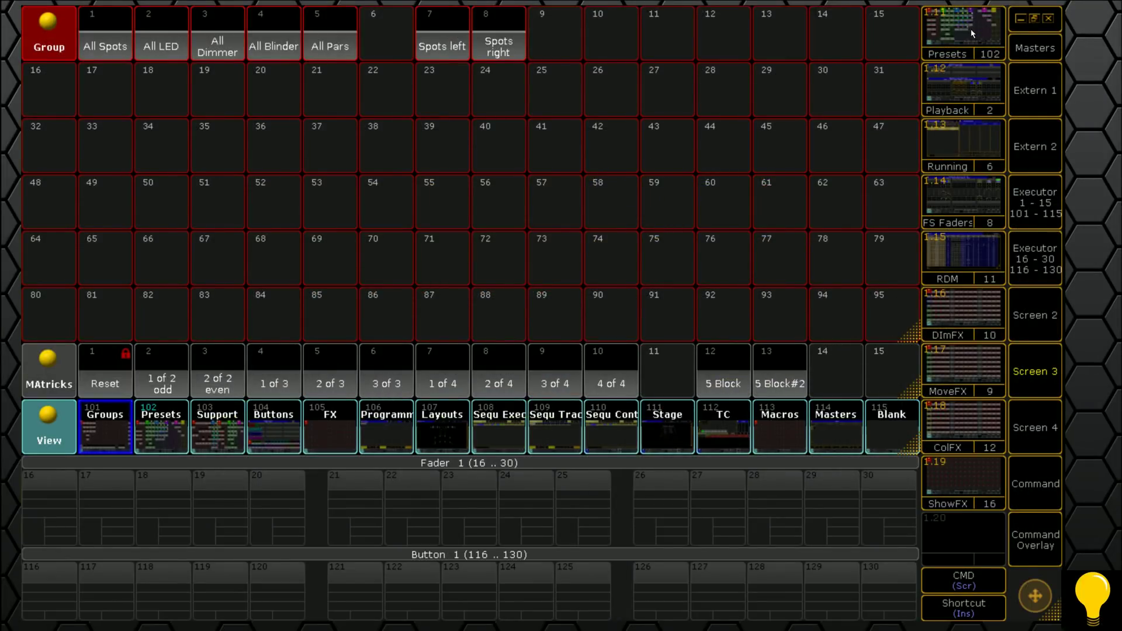
left_click(955, 88)
left_click(963, 169)
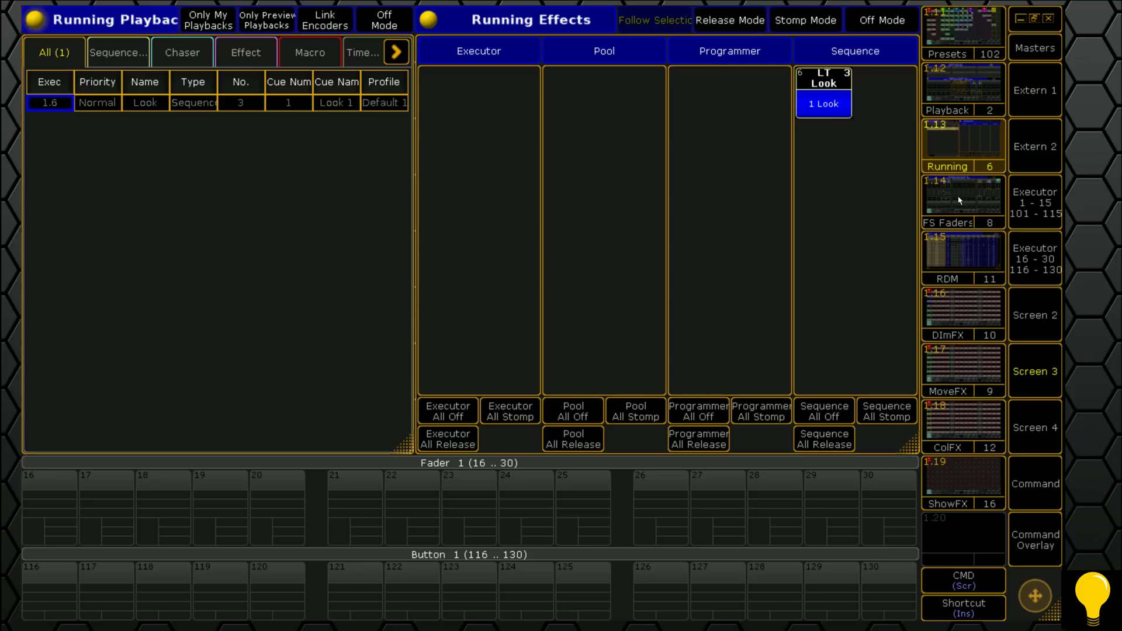
left_click(971, 212)
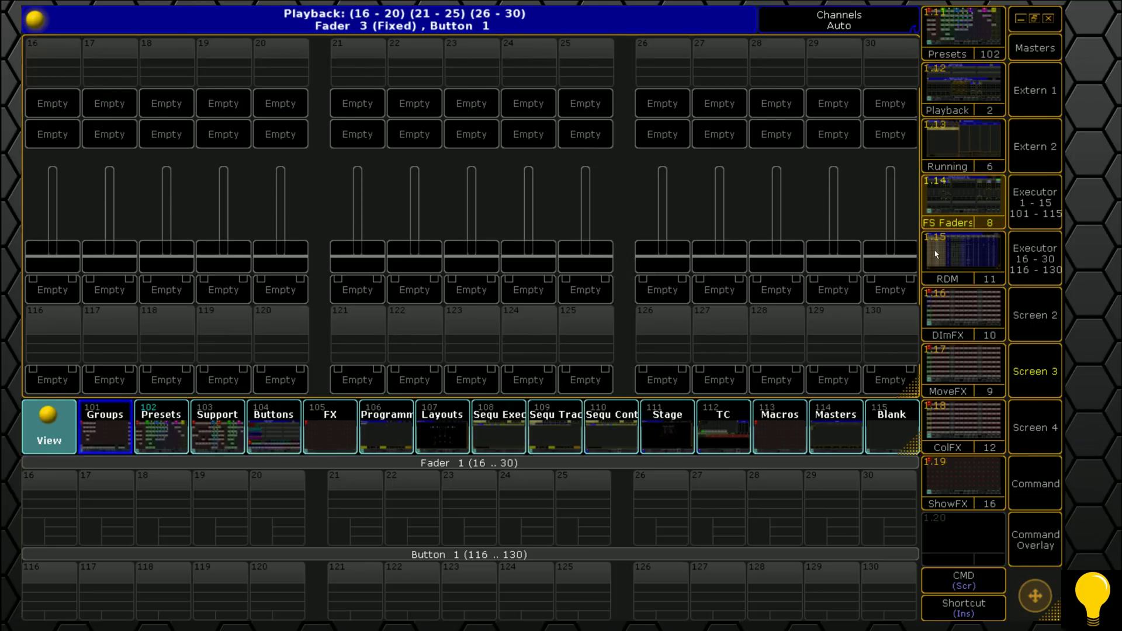
left_click(965, 304)
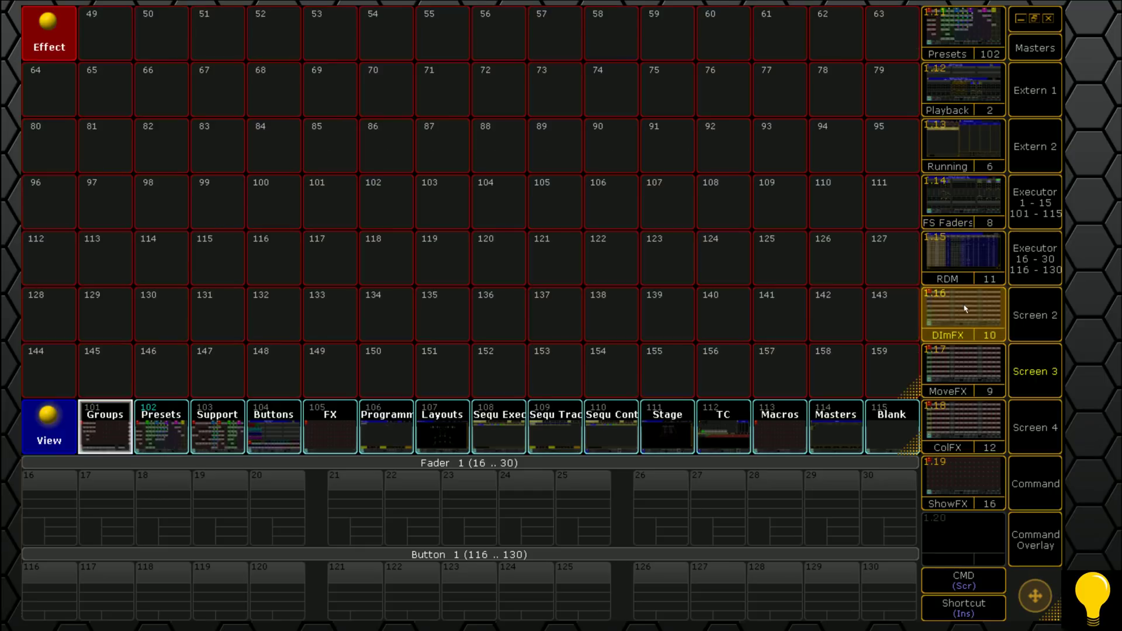
left_click(952, 377)
left_click(952, 444)
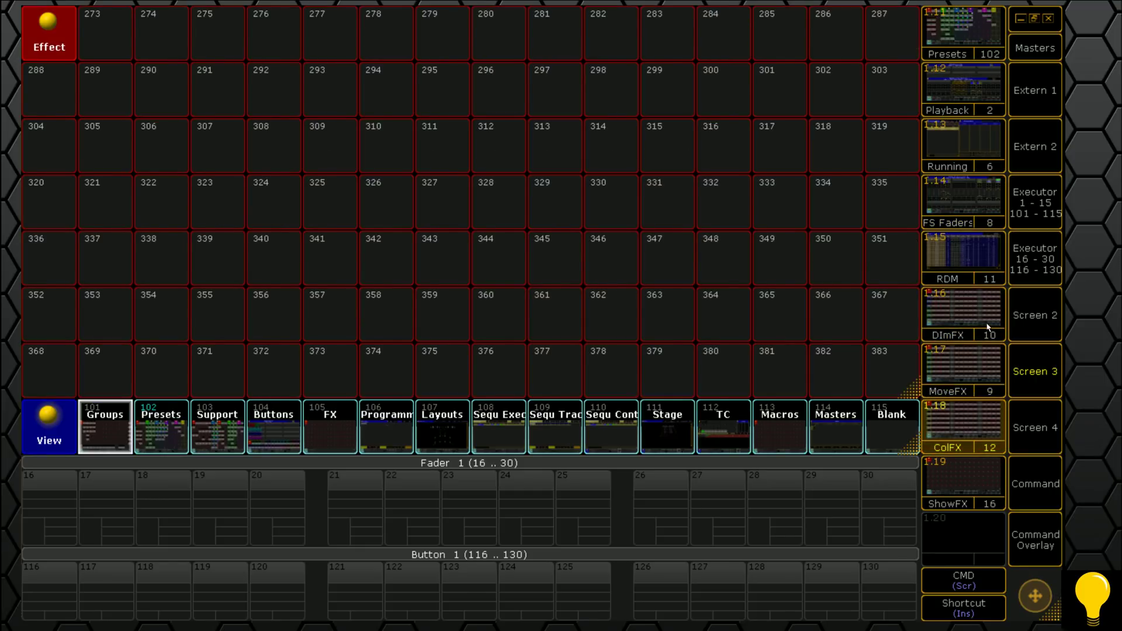
left_click(959, 321)
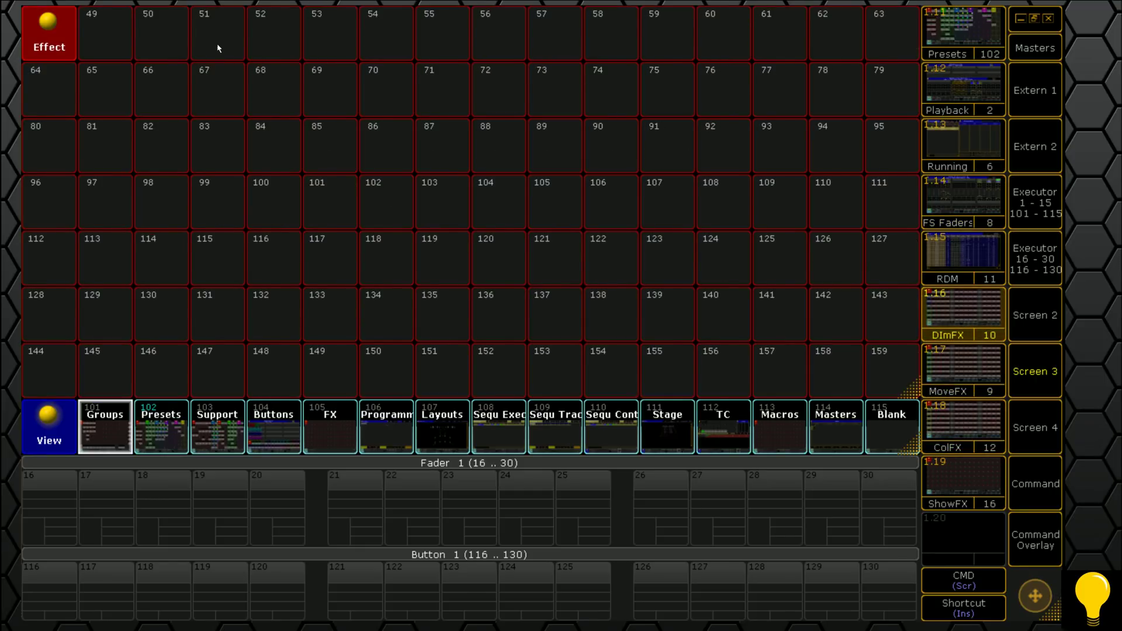
left_click(986, 365)
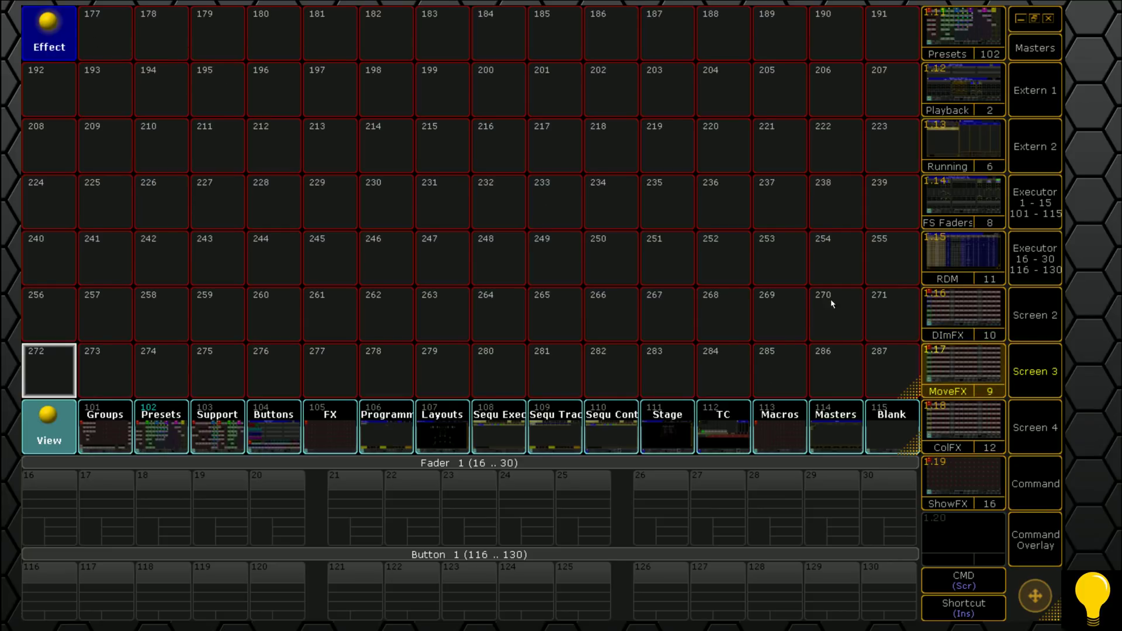
- Compare the effect pool ranges of the DImFX, MoveFX, ColFX and ShowFX views on Screen 3, and check the effect pools on the Command screen
left_click(973, 324)
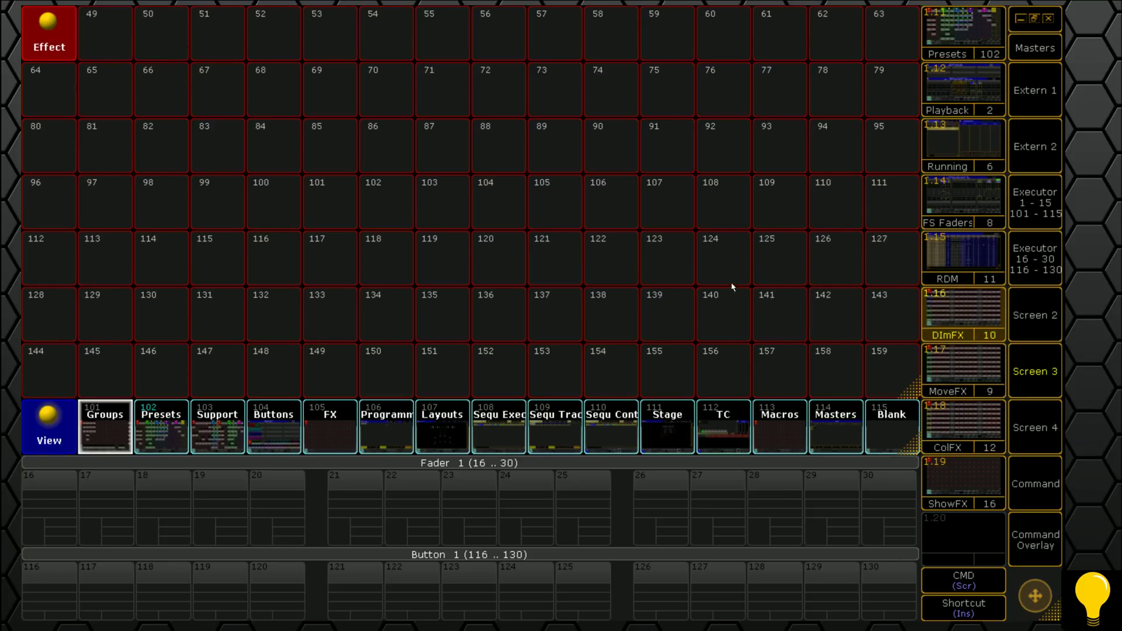
left_click(941, 380)
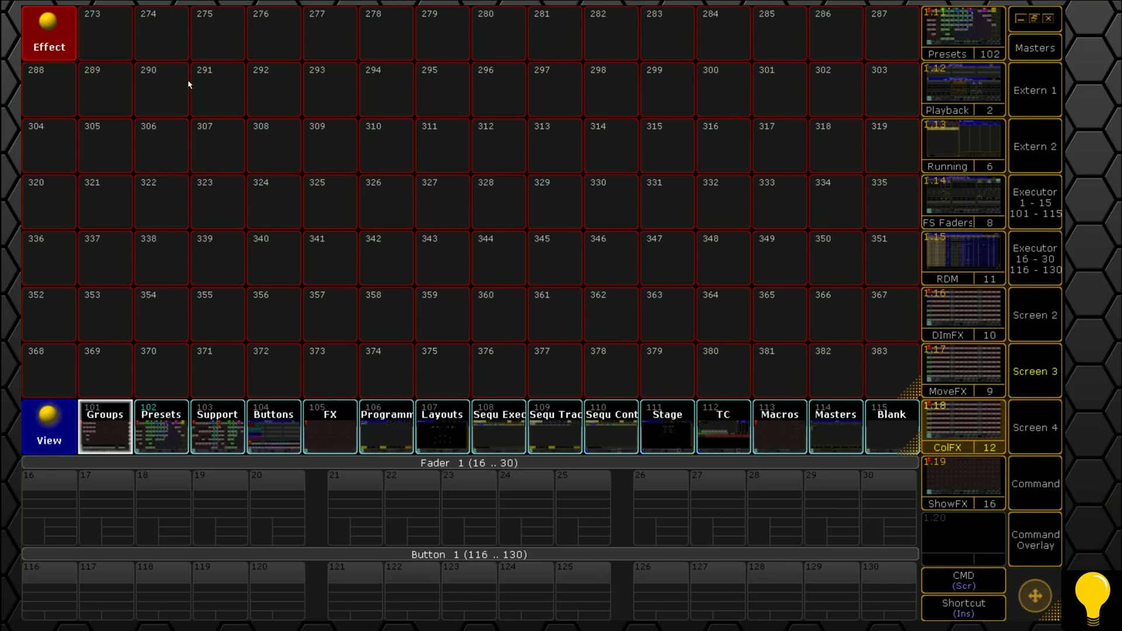
left_click(941, 465)
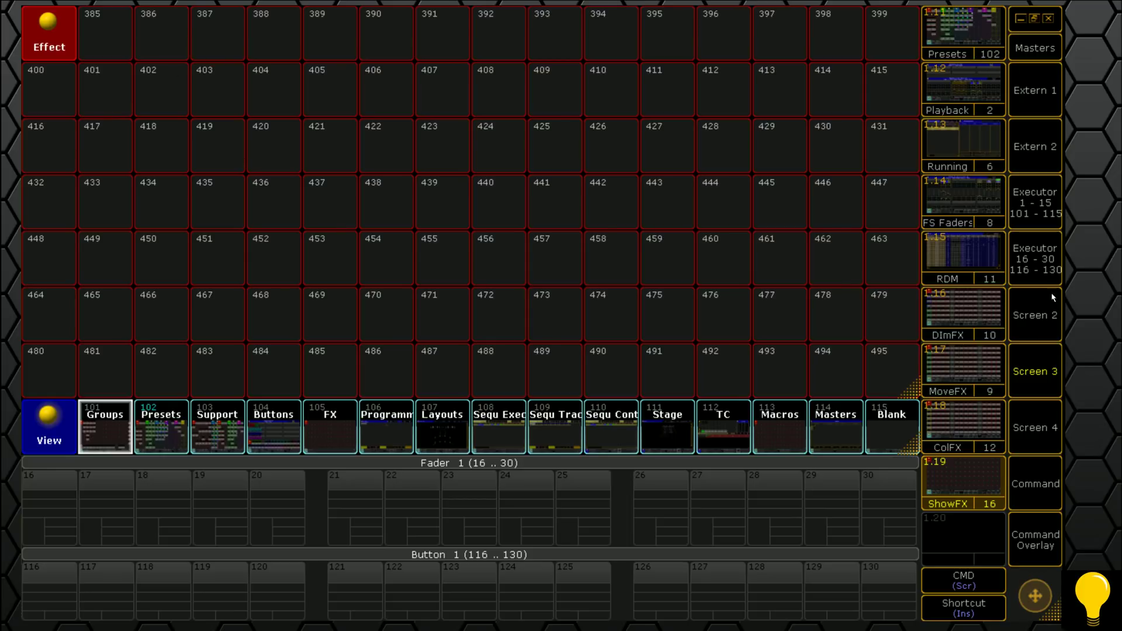
left_click(1032, 485)
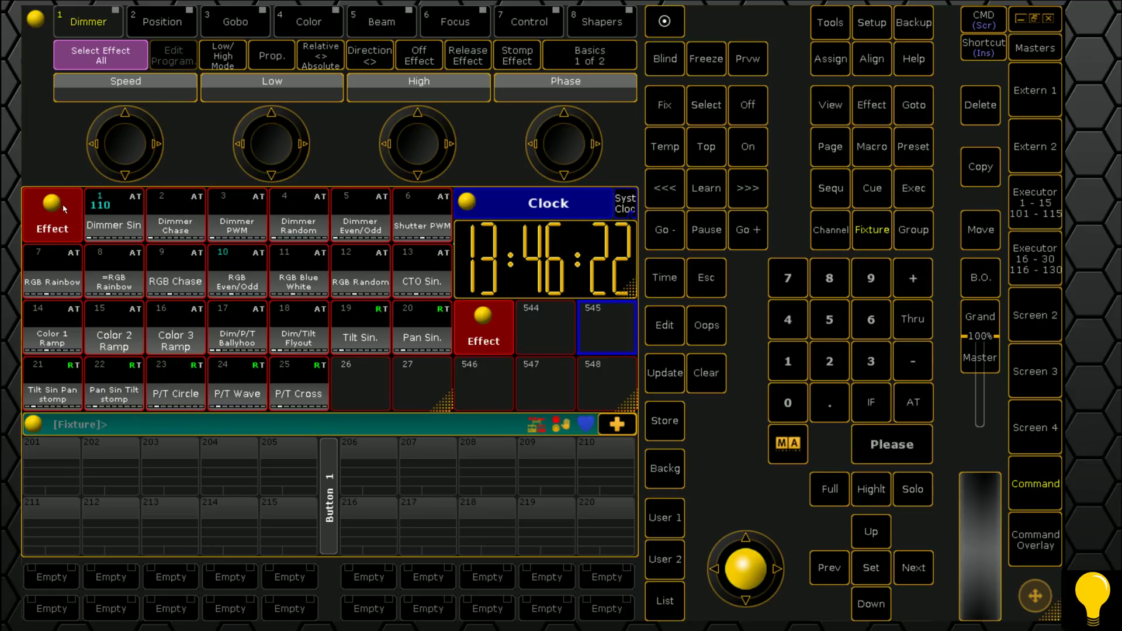
- On Extern 1, recall the pooled views in sequence from Groups, Presets and Support through Programmer, Layouts and Stage to TC and Masters
left_click(1041, 95)
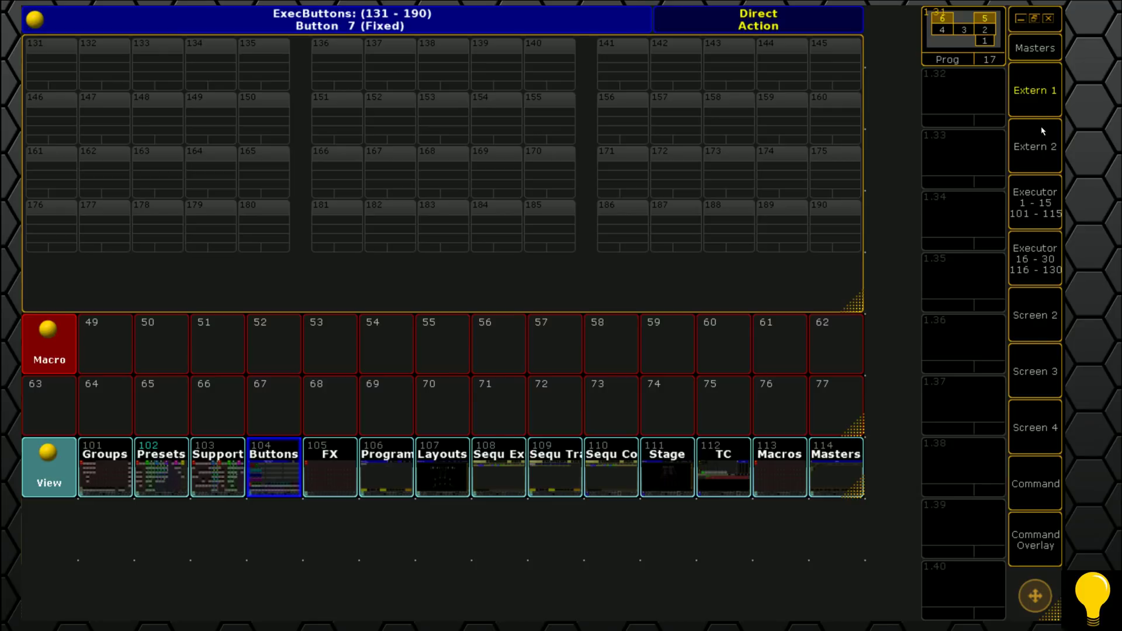
left_click(113, 473)
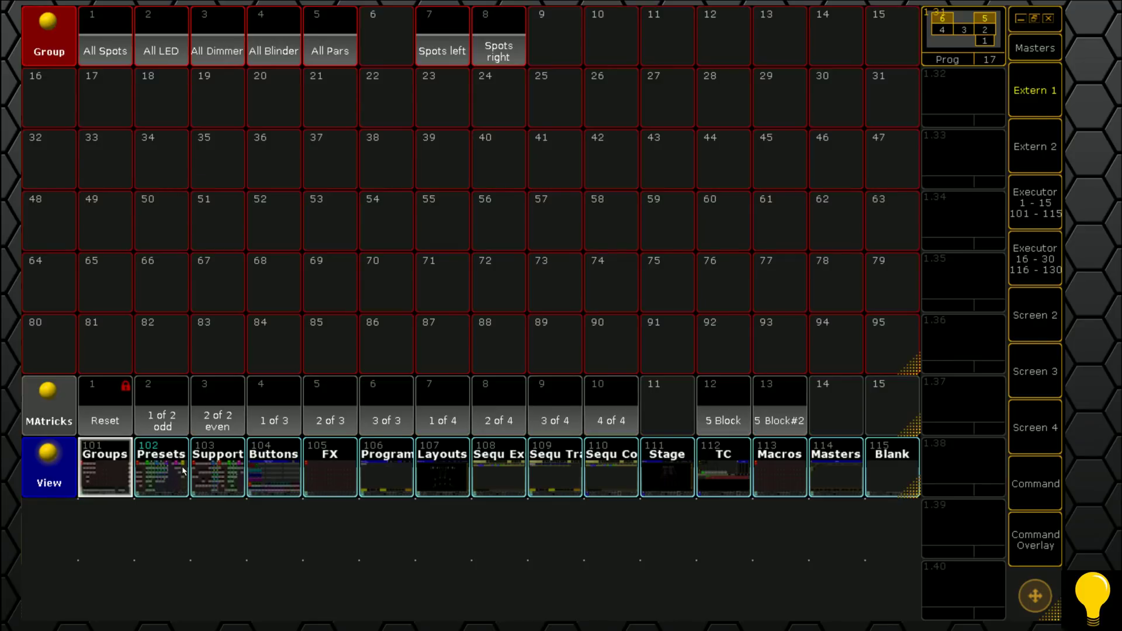
left_click(175, 471)
left_click(224, 465)
left_click(272, 471)
left_click(385, 468)
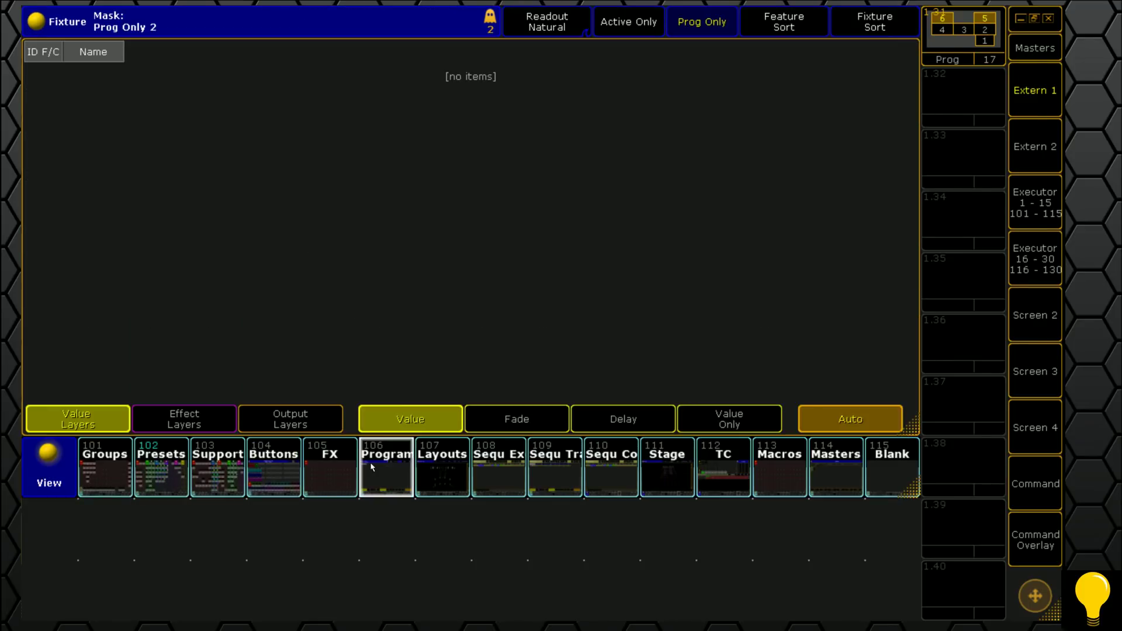
left_click(442, 468)
left_click(570, 465)
left_click(649, 471)
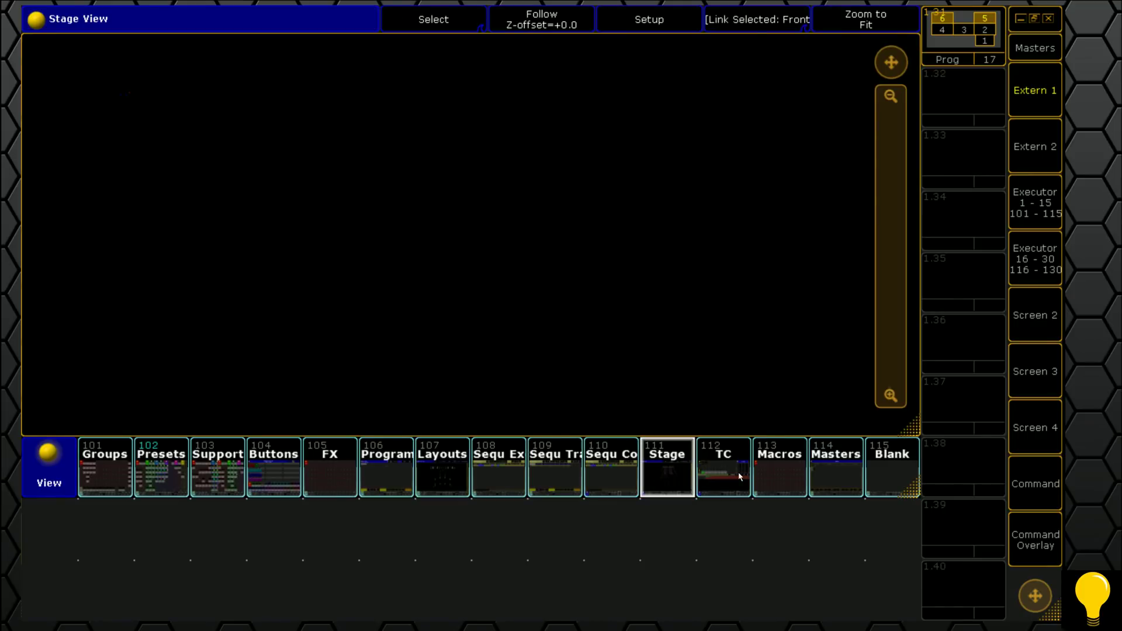
left_click(740, 477)
left_click(817, 479)
- Check Extern 2, return to Extern 1 and recall the Blank, Masters, Support and Presets views, ending on Presets
left_click(1015, 164)
left_click(1047, 105)
left_click(893, 459)
left_click(836, 468)
left_click(217, 468)
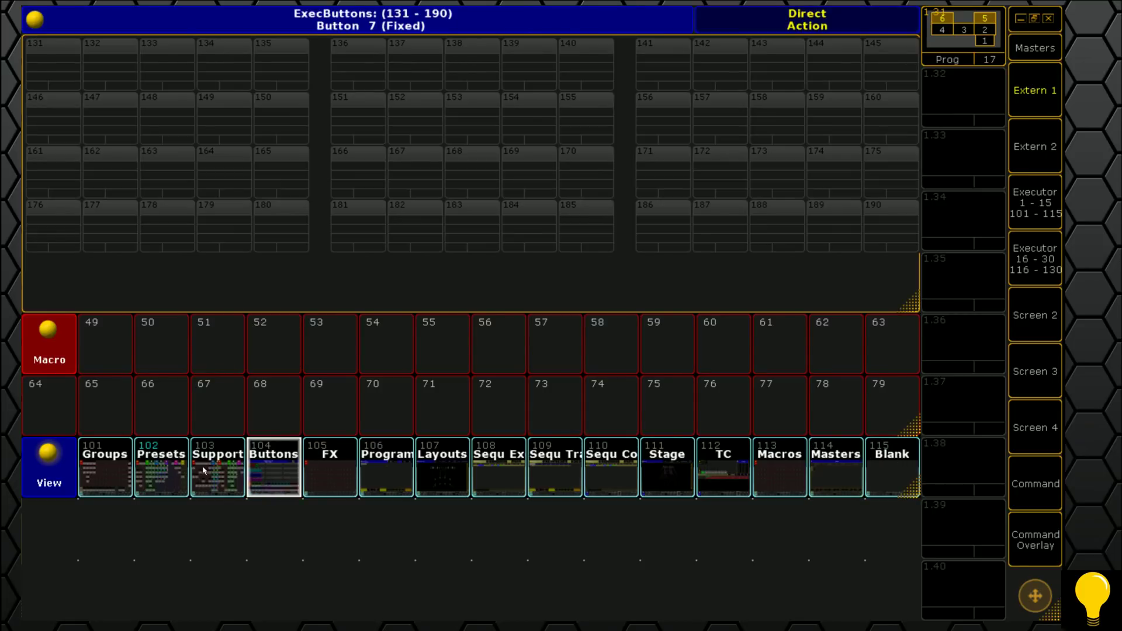
left_click(162, 468)
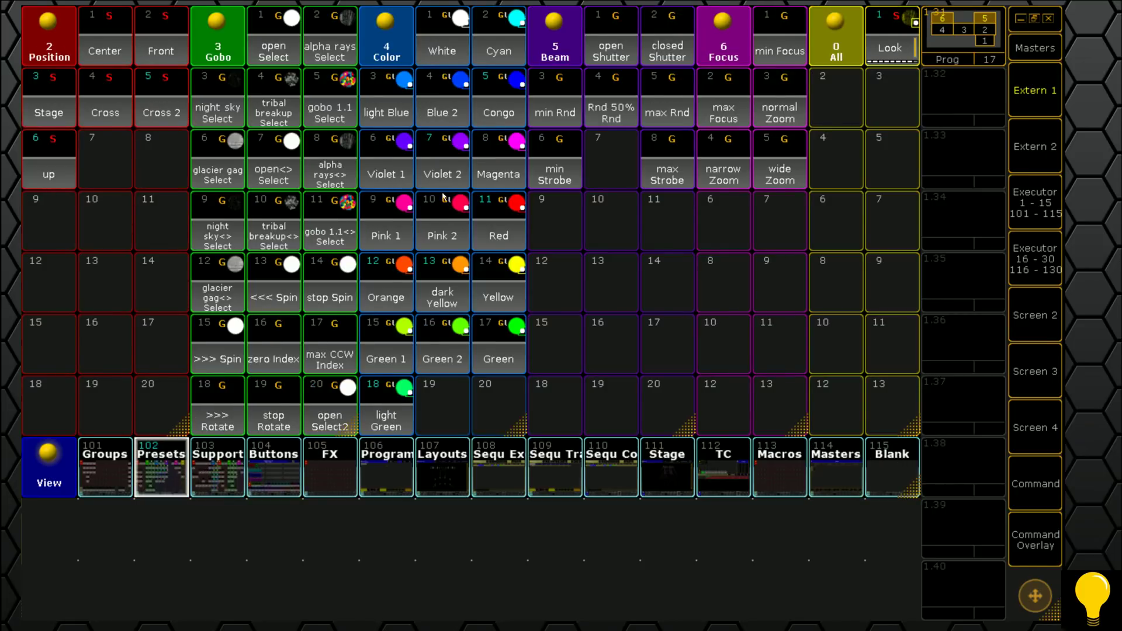